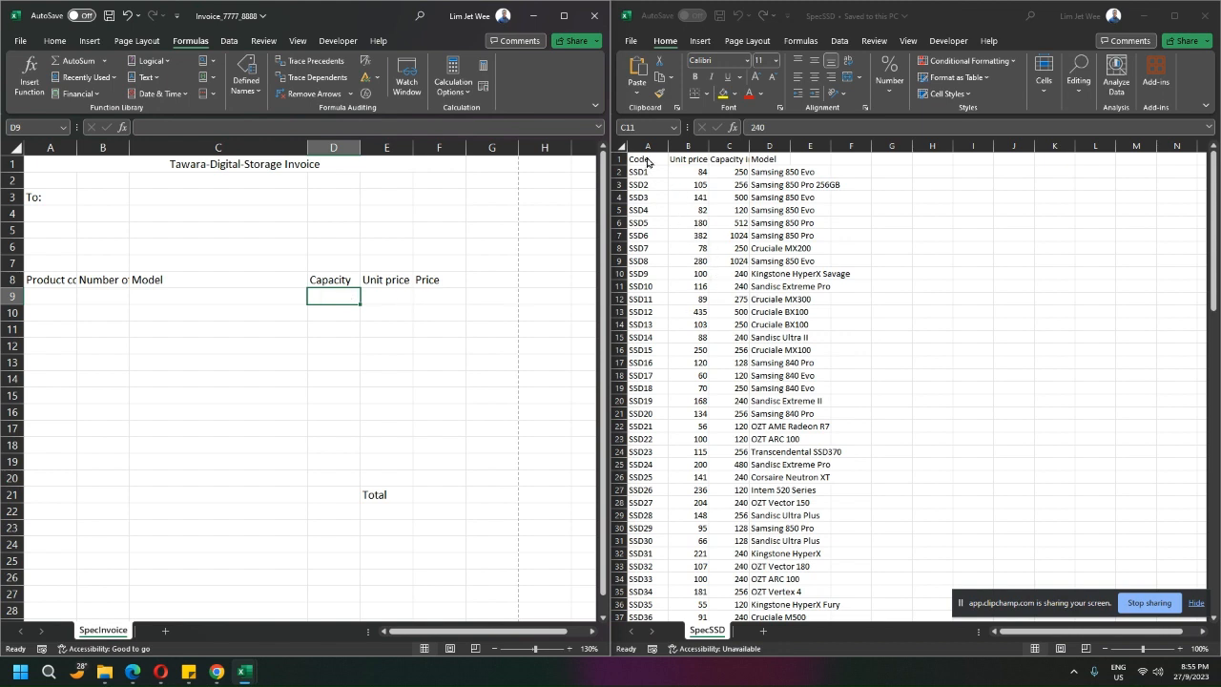
# Auto-fit the Capacity in GB and Model columns of the SpecSSD sheet to their contents.
pyautogui.click(845, 13)
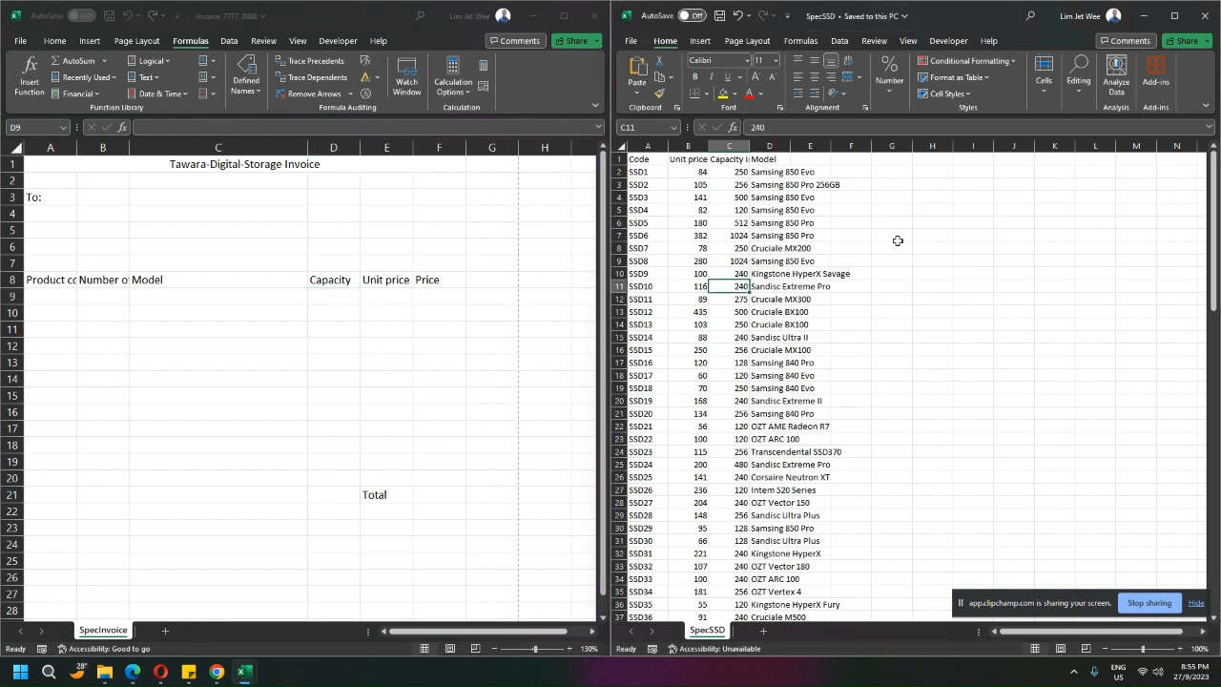
pyautogui.moveTo(635, 159); pyautogui.dragTo(814, 68)
pyautogui.click(755, 276)
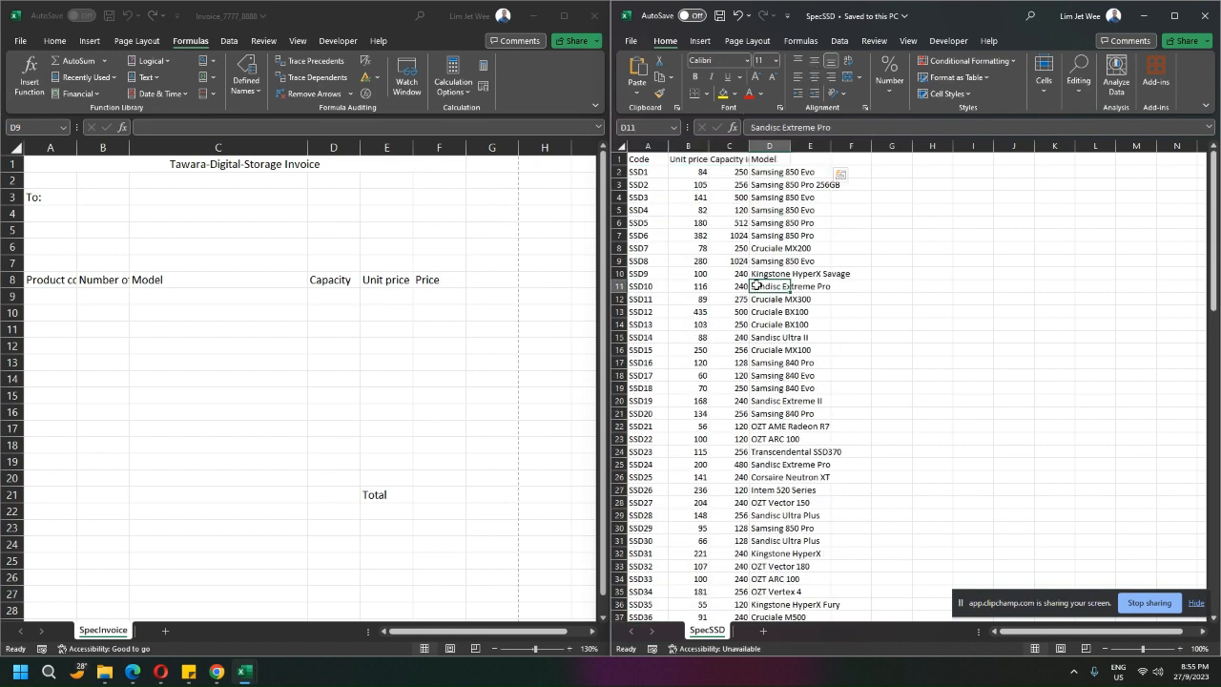
pyautogui.click(637, 160)
pyautogui.click(690, 159)
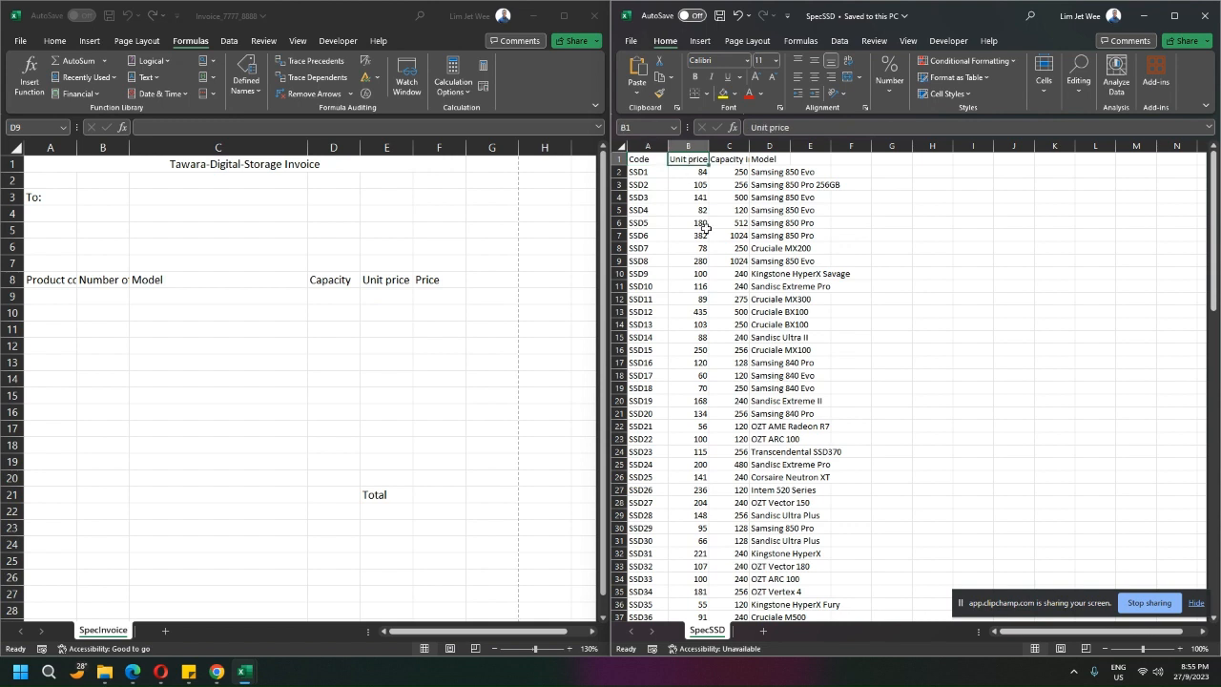
pyautogui.click(730, 159)
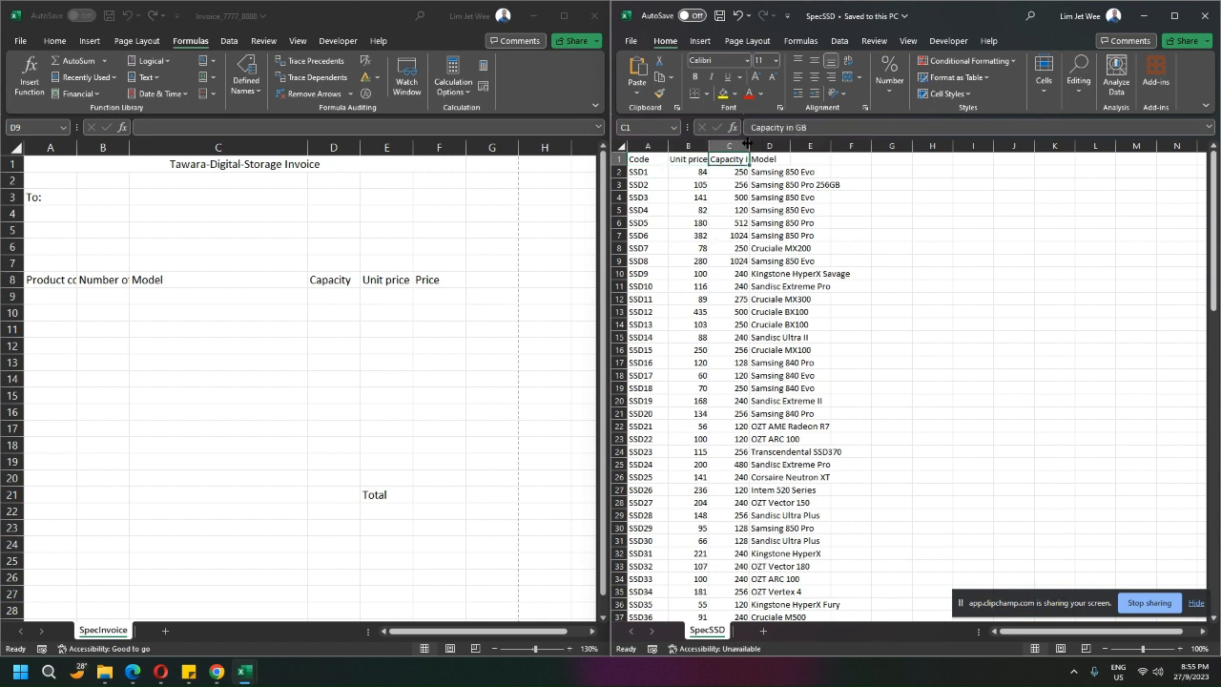
pyautogui.doubleClick(750, 143)
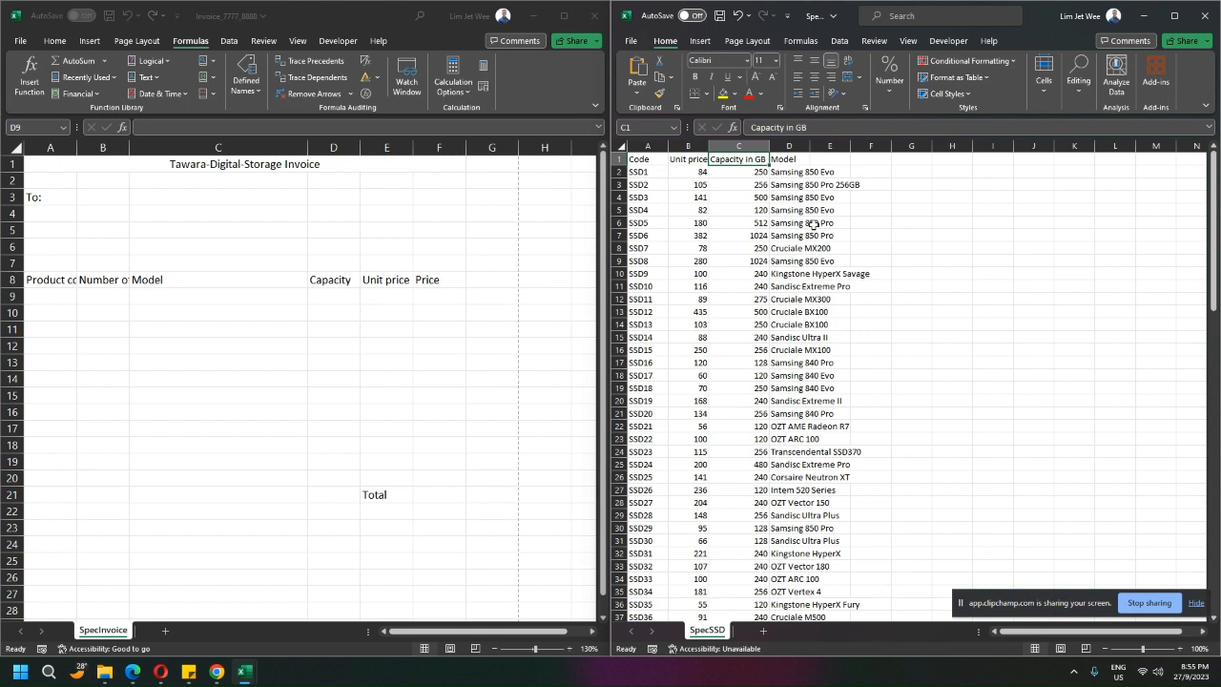
pyautogui.click(784, 159)
pyautogui.doubleClick(810, 146)
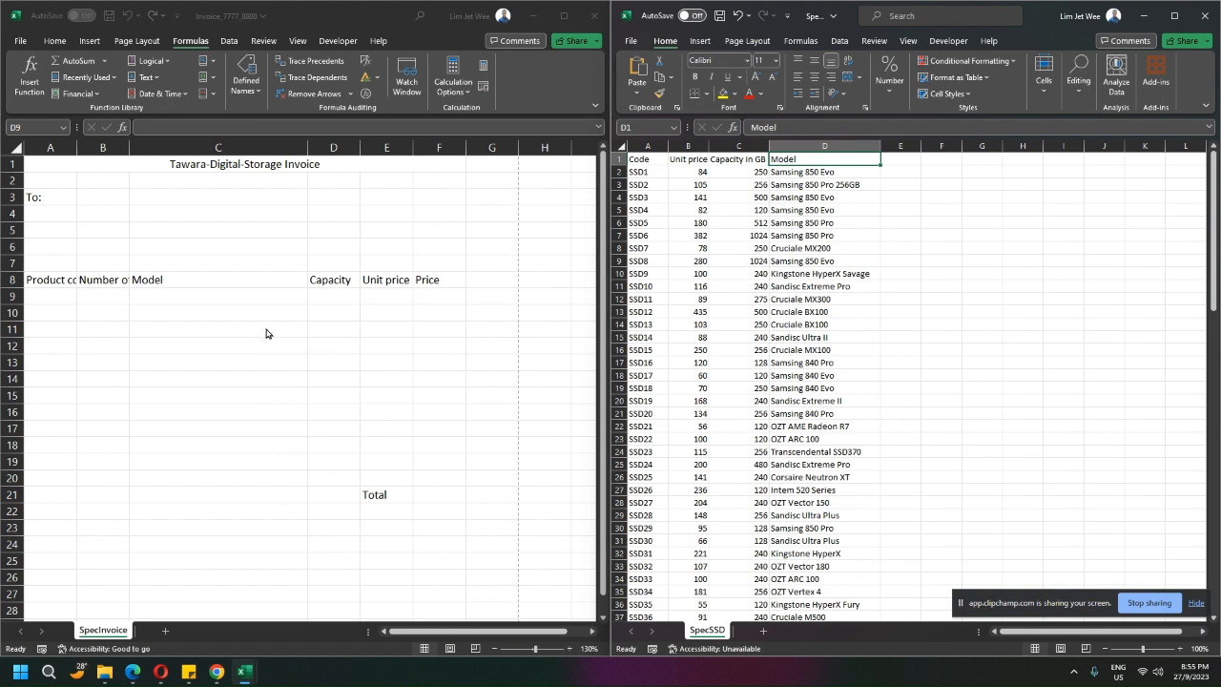
# Compare the invoice's Product code, Model, Capacity and price columns with the Code, Model, Capacity in GB and Unit price columns in SpecSSD.
pyautogui.click(54, 301)
pyautogui.click(51, 294)
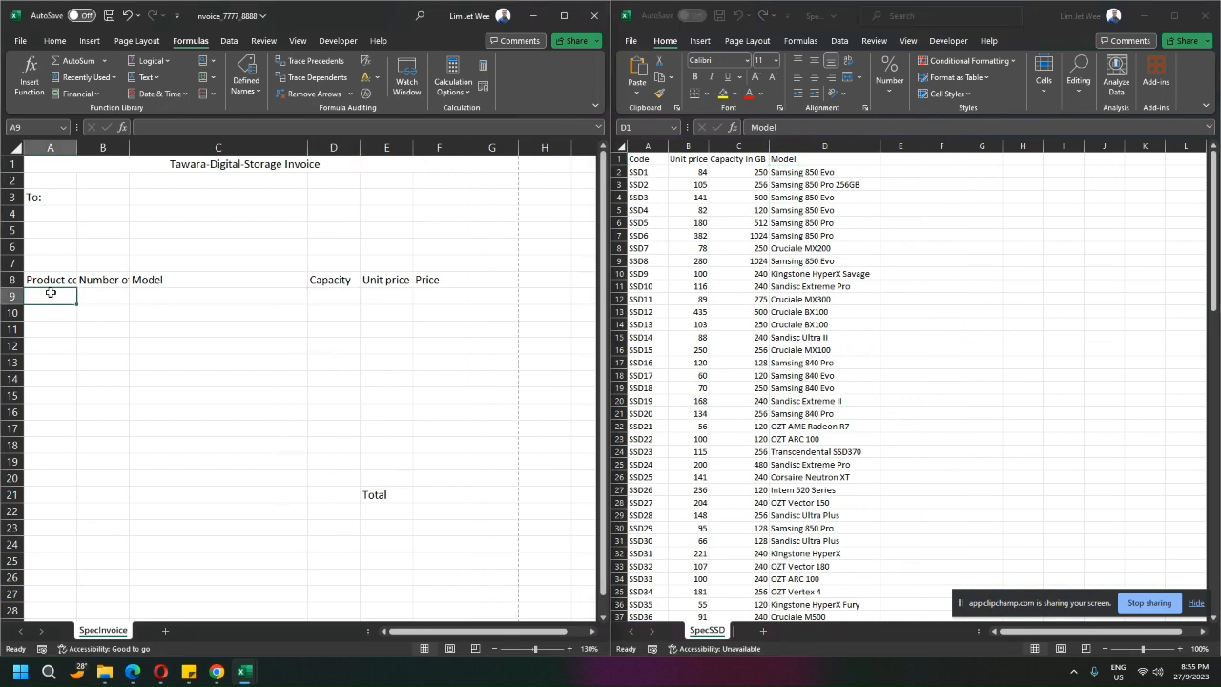
pyautogui.click(53, 280)
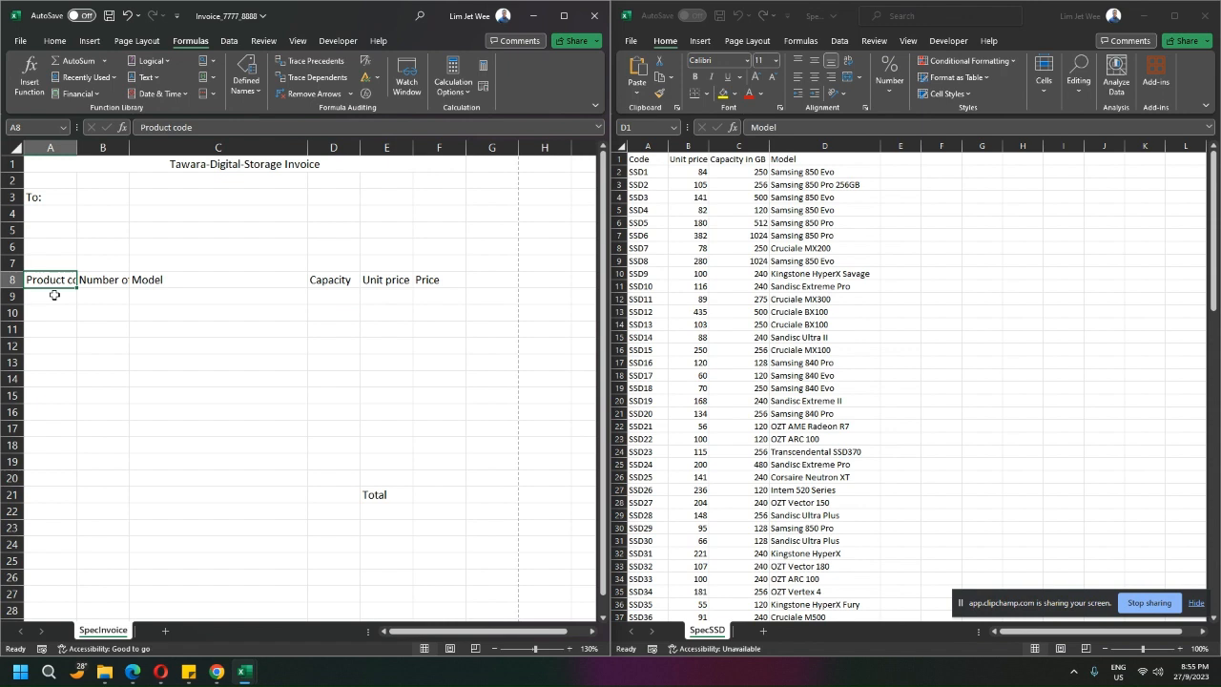
pyautogui.click(54, 295)
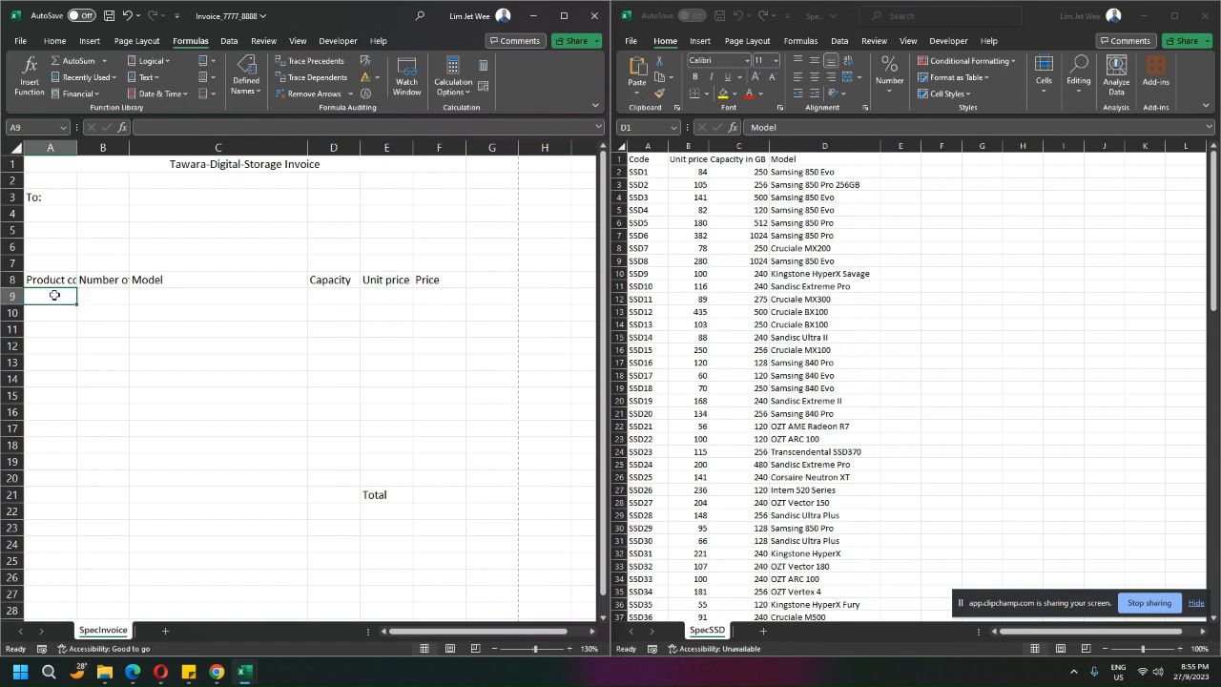
pyautogui.click(221, 299)
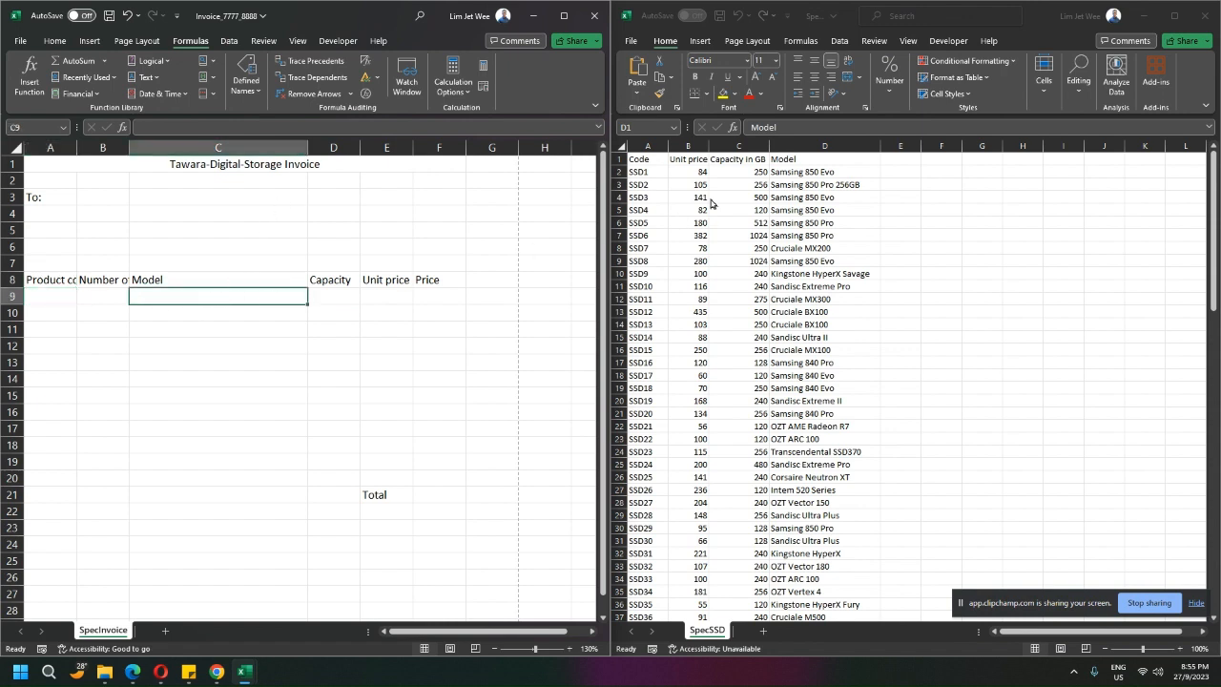
pyautogui.click(788, 164)
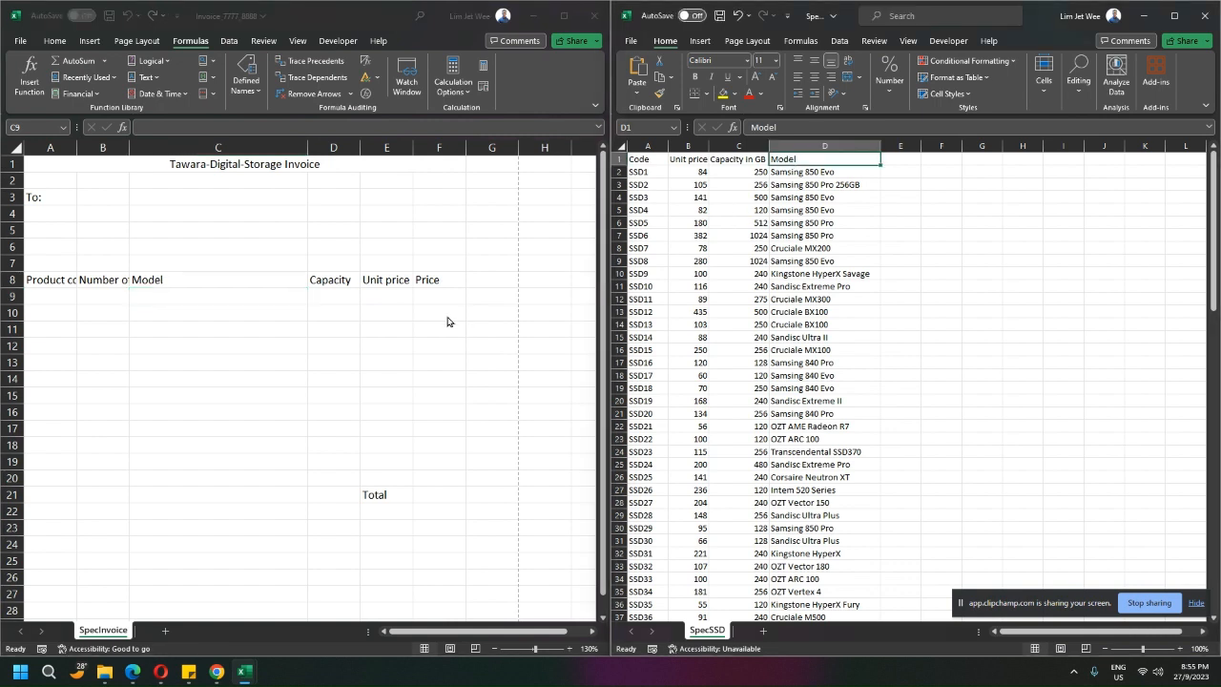
pyautogui.click(328, 301)
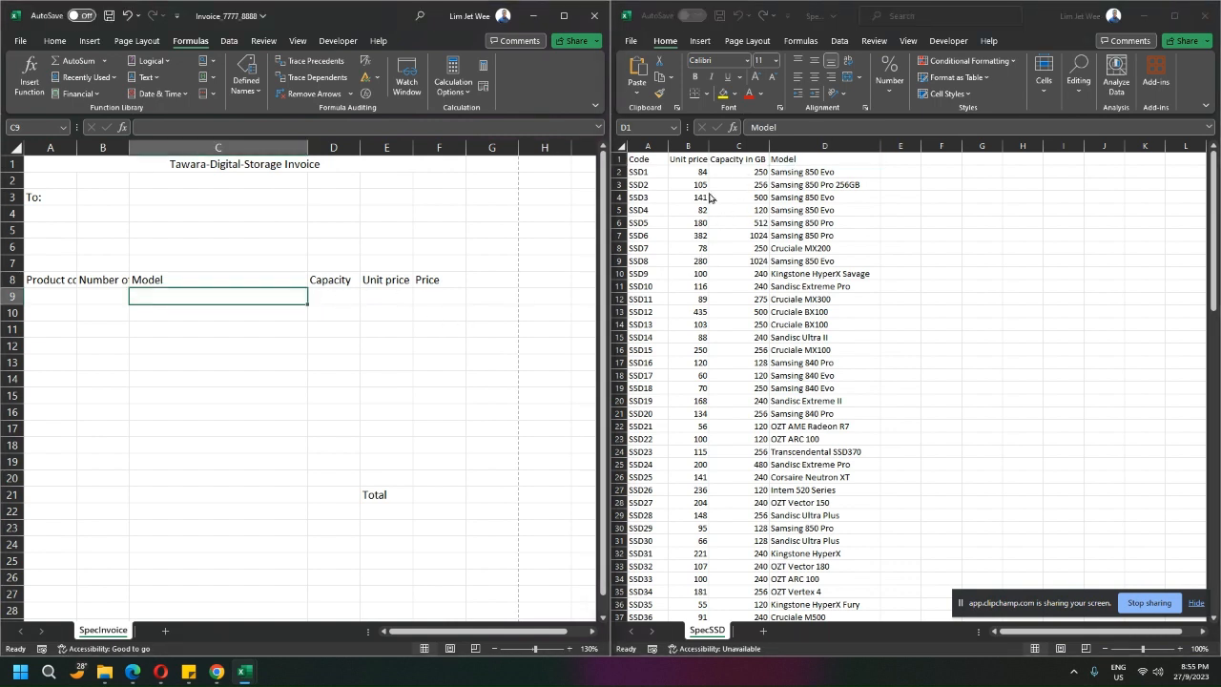
pyautogui.click(321, 301)
pyautogui.click(735, 164)
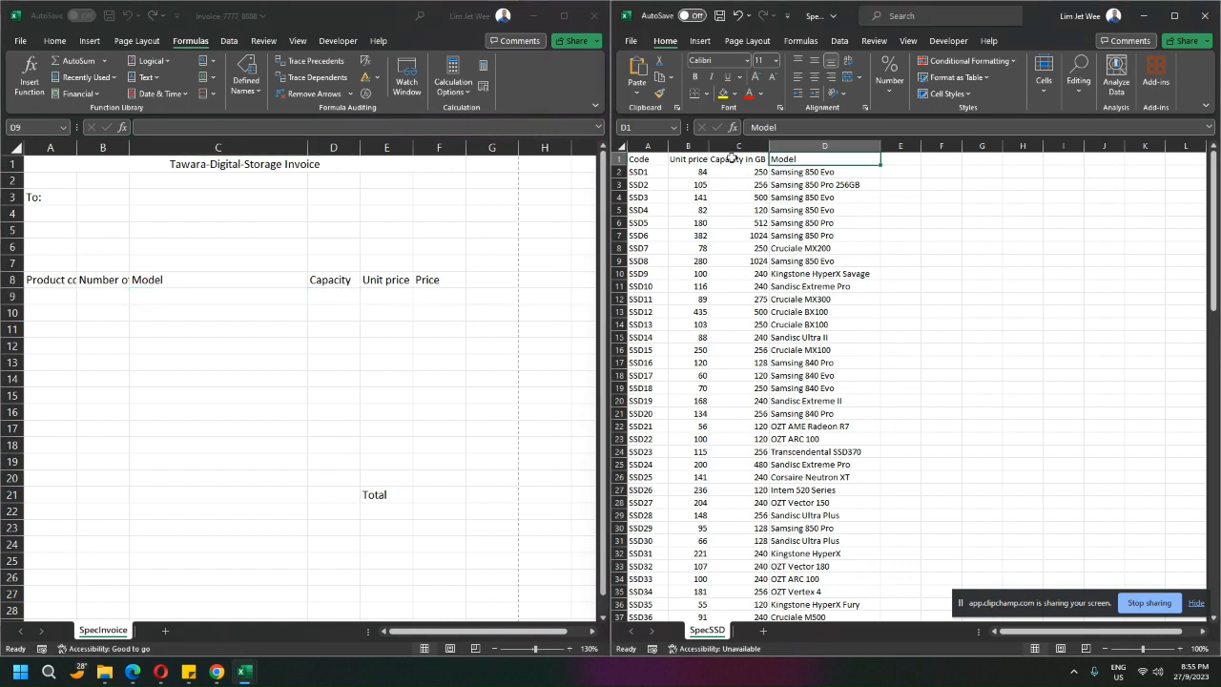
pyautogui.click(734, 164)
pyautogui.click(434, 298)
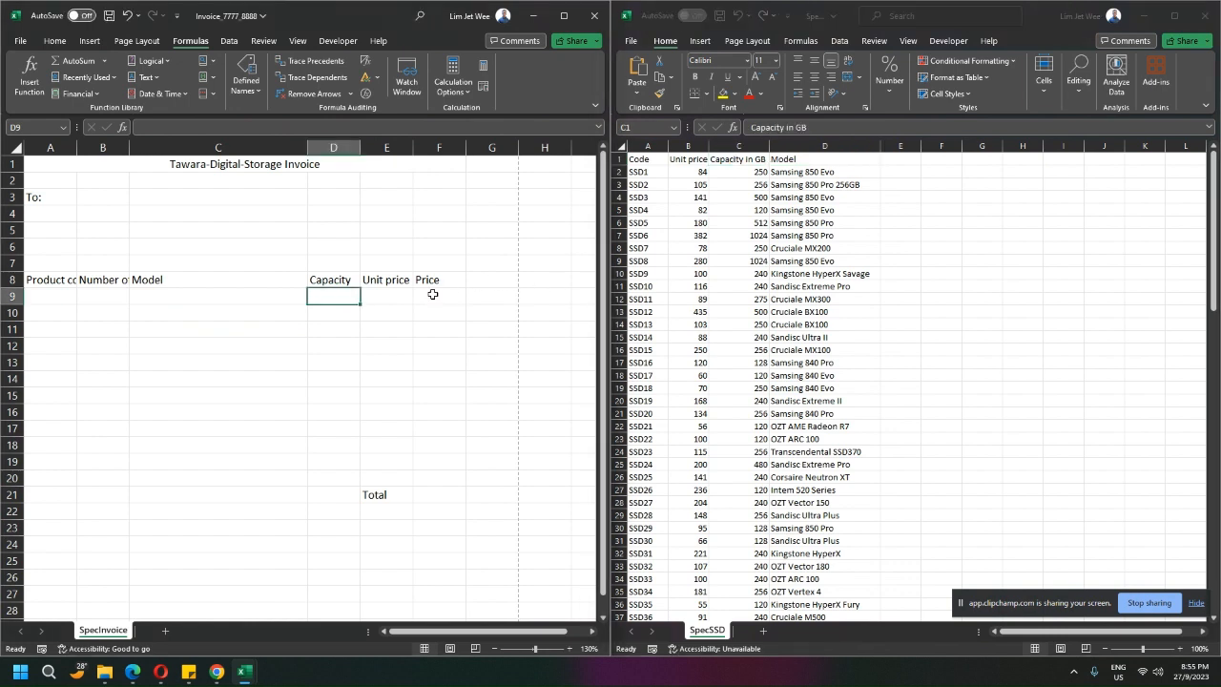
pyautogui.click(444, 299)
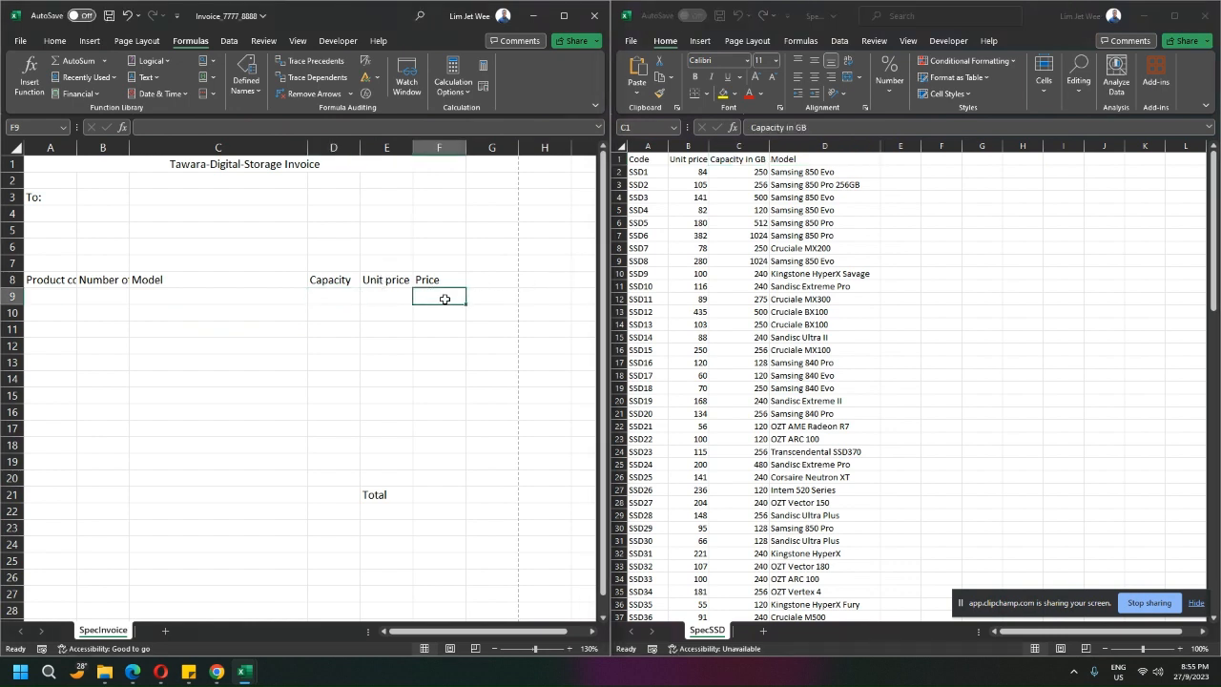
pyautogui.click(689, 159)
pyautogui.click(689, 159)
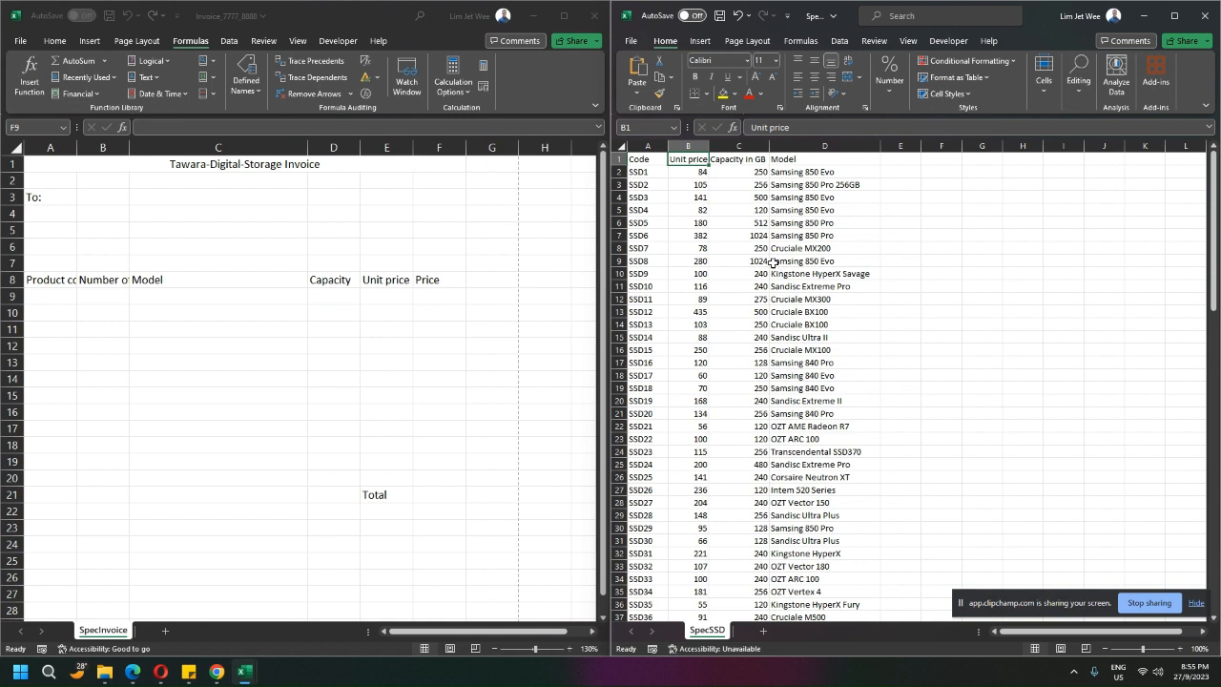
pyautogui.click(59, 294)
pyautogui.click(55, 279)
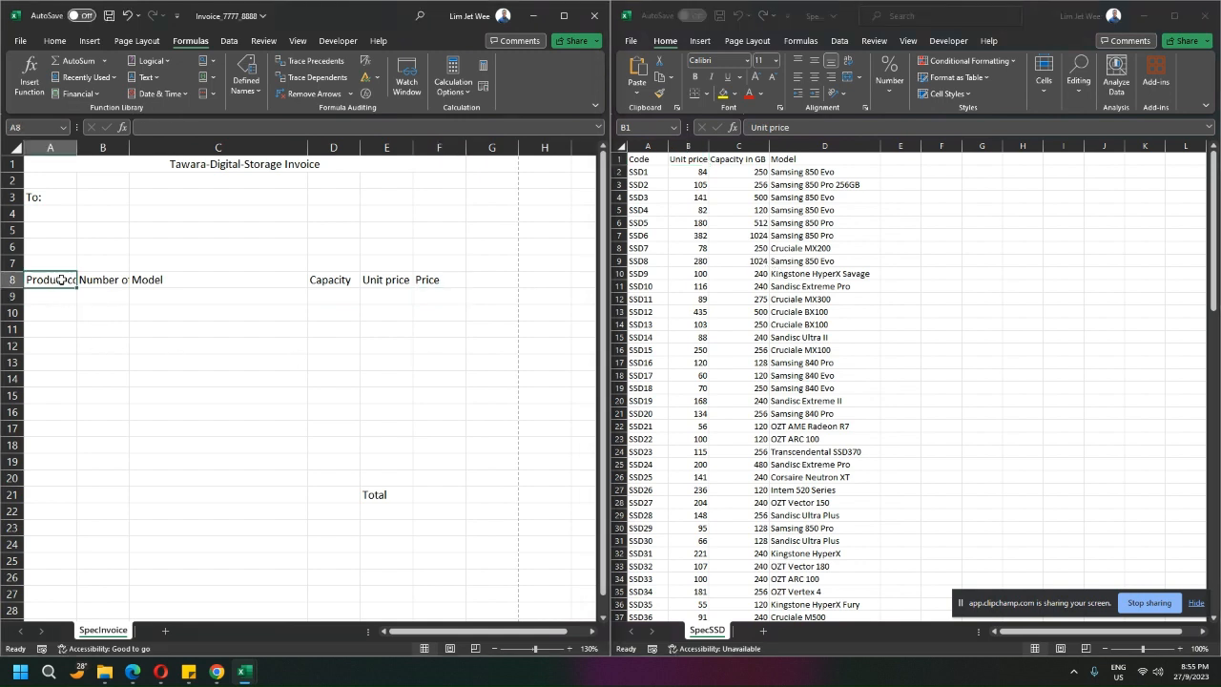
pyautogui.click(646, 162)
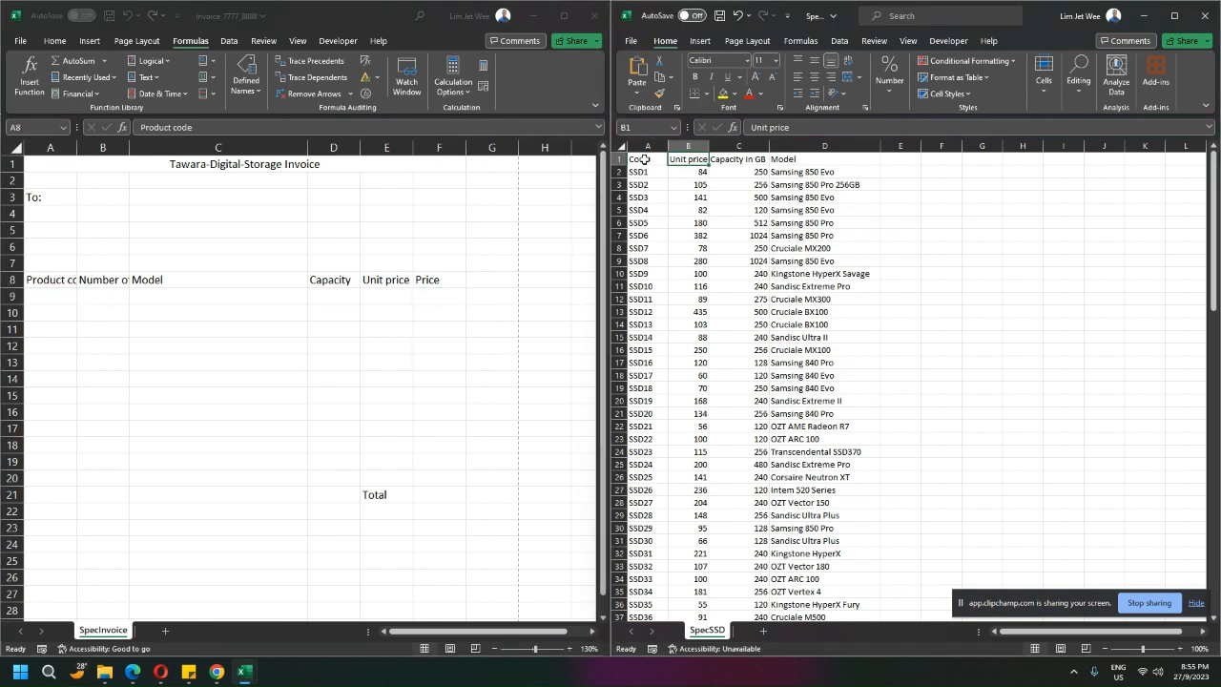
pyautogui.click(645, 163)
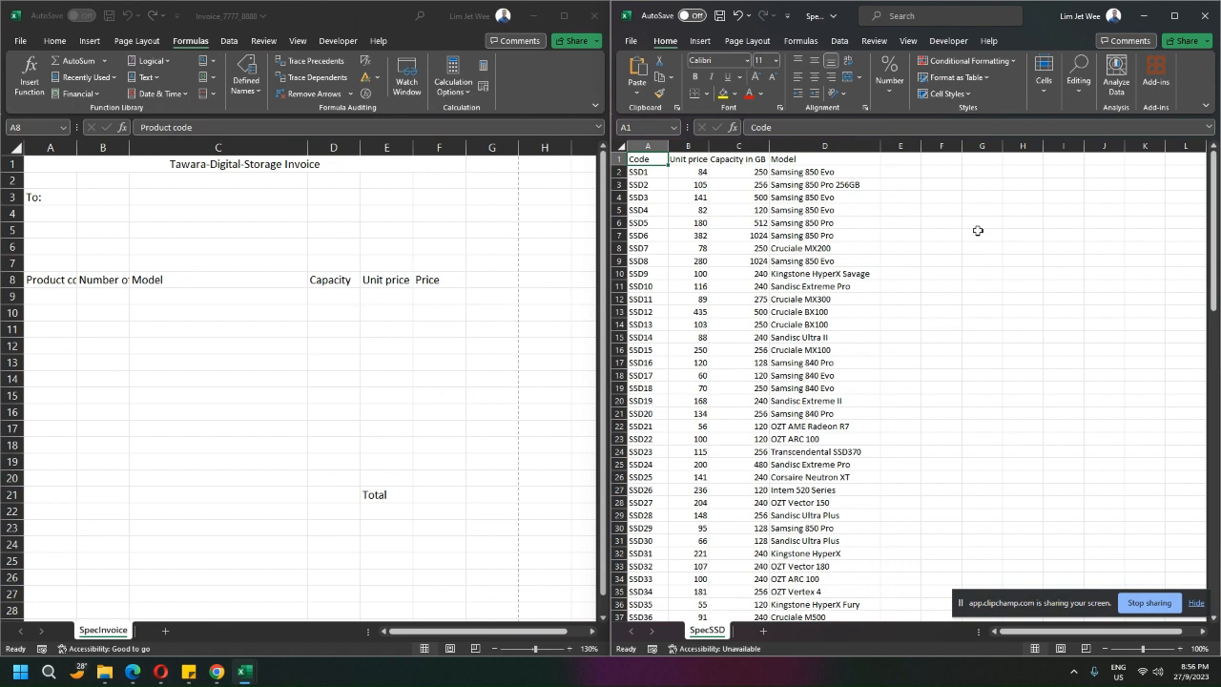
pyautogui.click(336, 21)
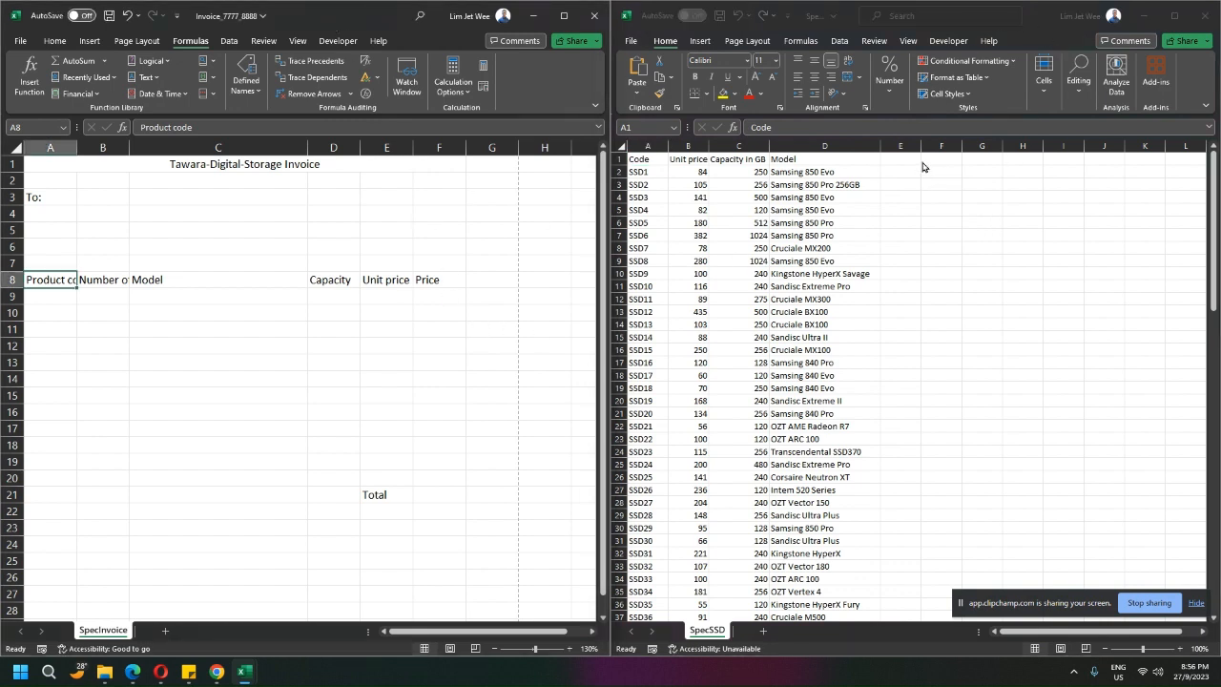
pyautogui.click(782, 298)
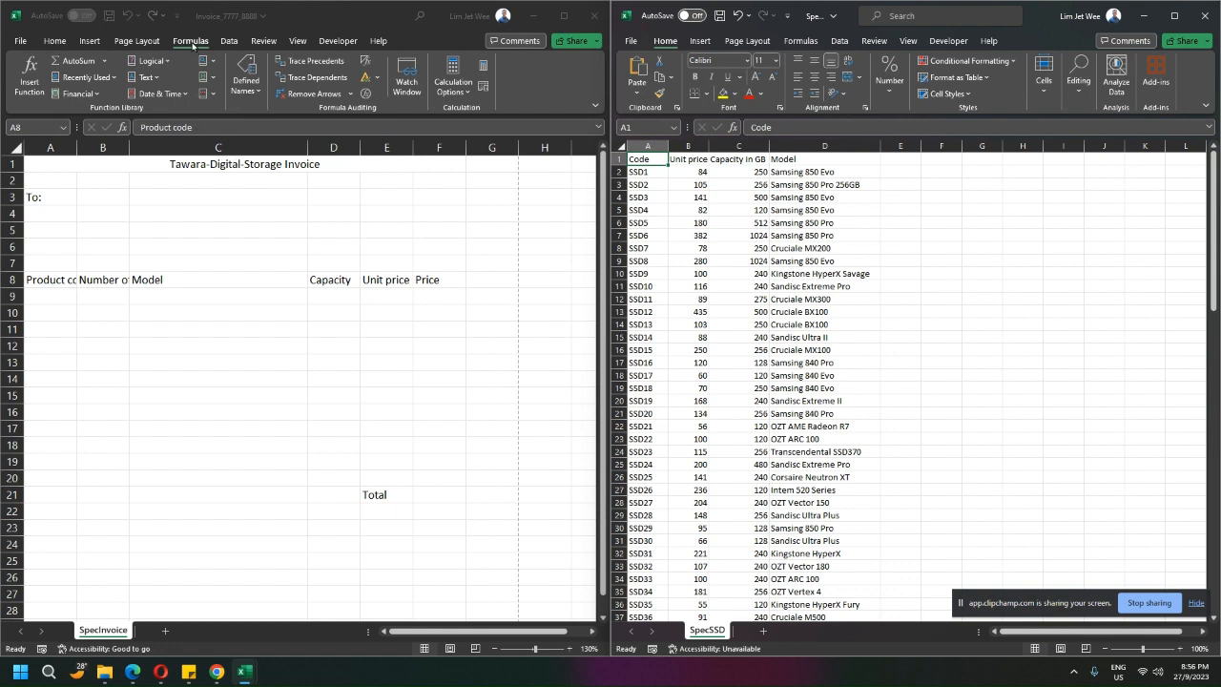
pyautogui.click(277, 302)
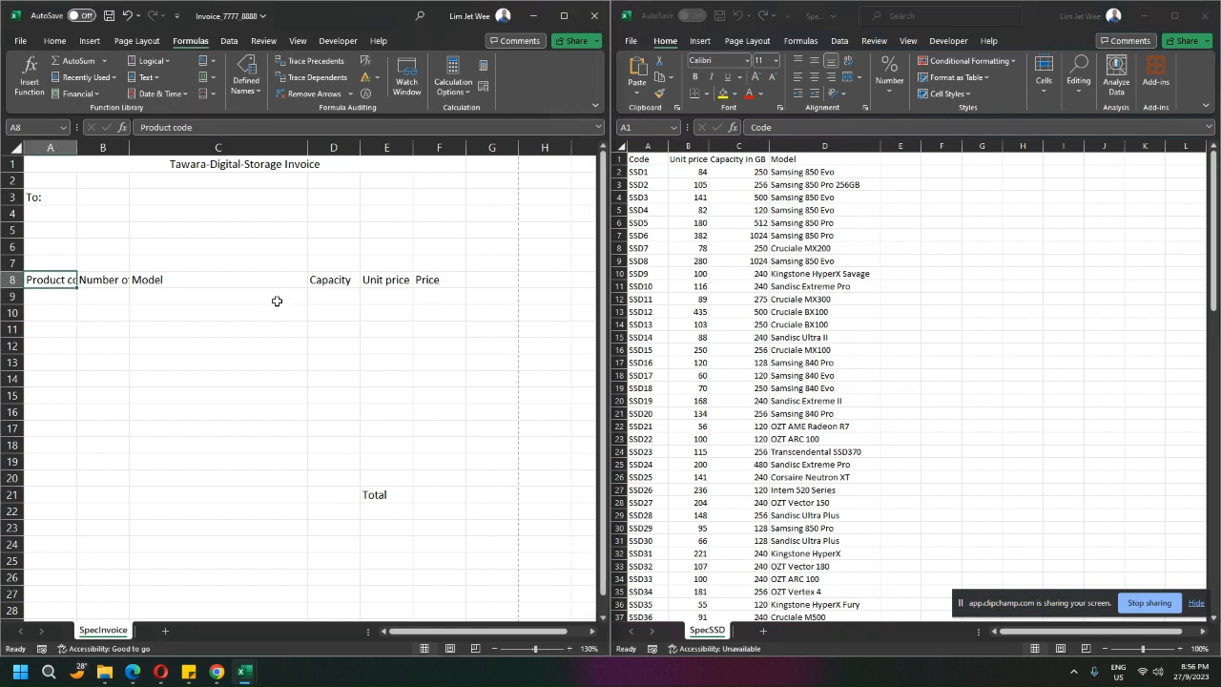
pyautogui.click(277, 302)
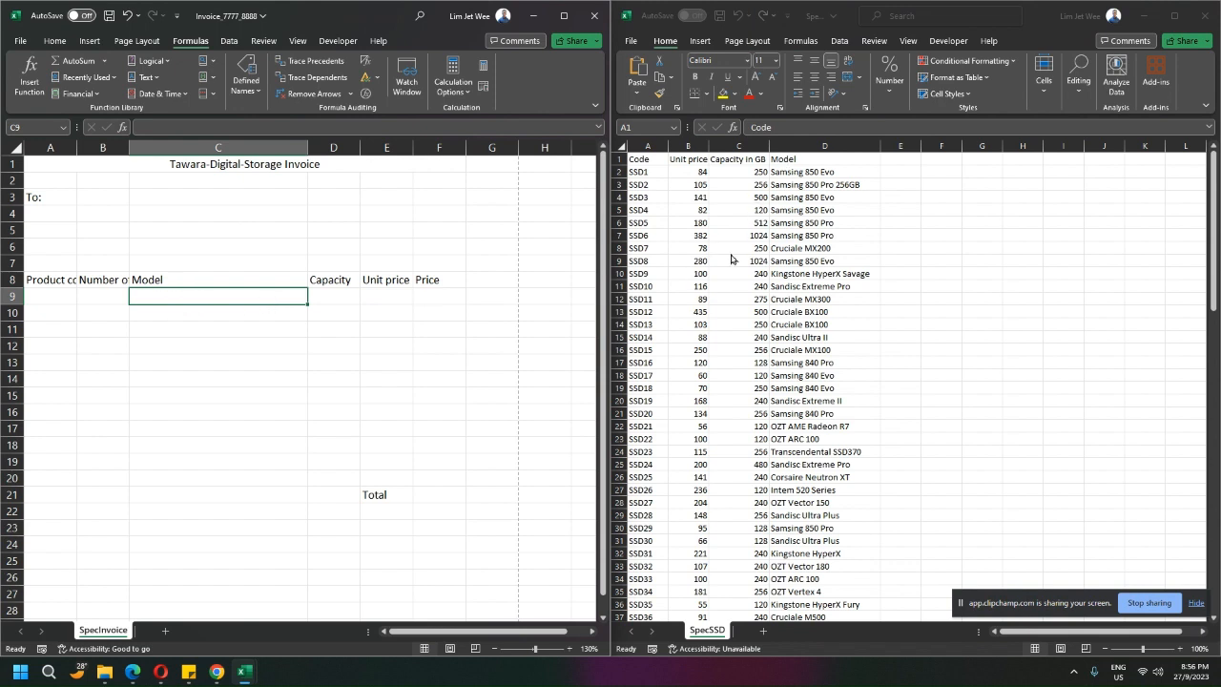
pyautogui.click(337, 297)
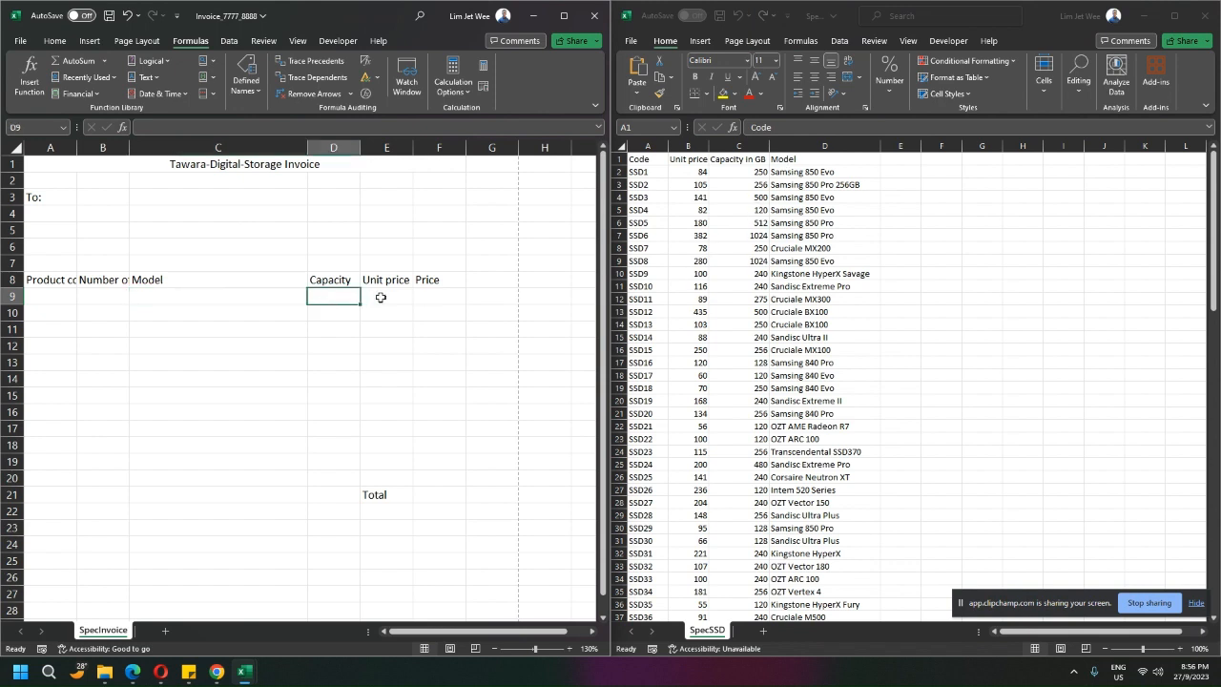
pyautogui.click(389, 297)
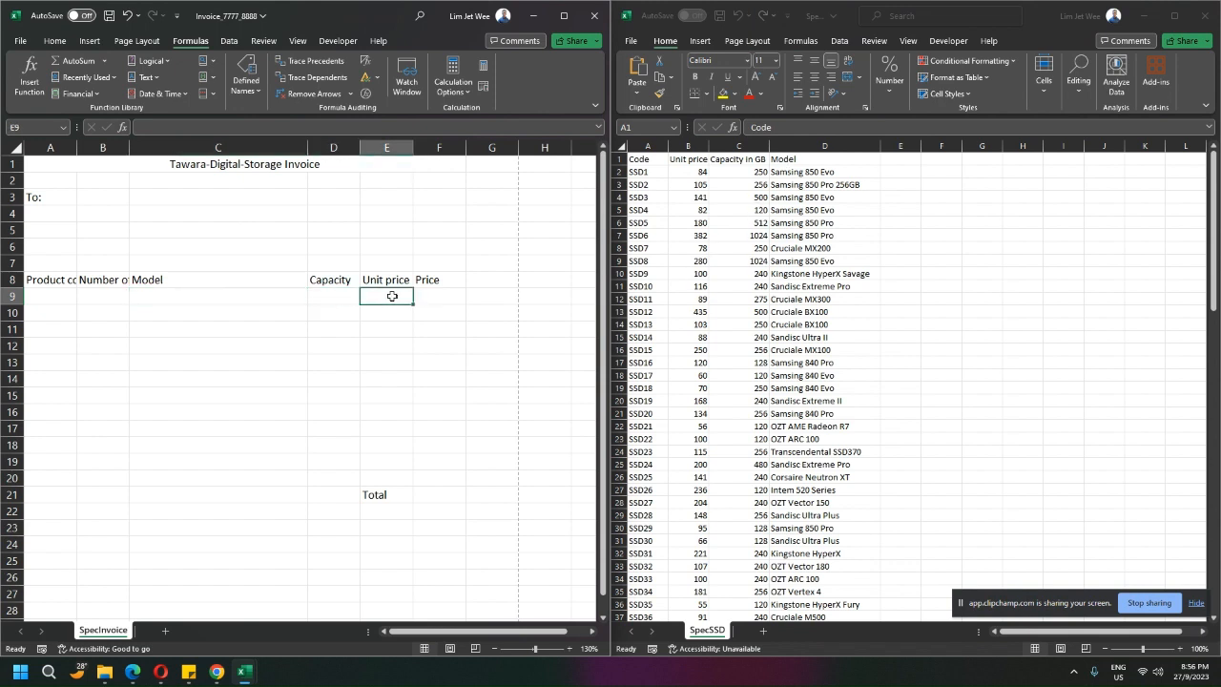
# Insert the XLOOKUP function in the invoice's first Model cell, C9, with A9 as the lookup value.
pyautogui.click(230, 298)
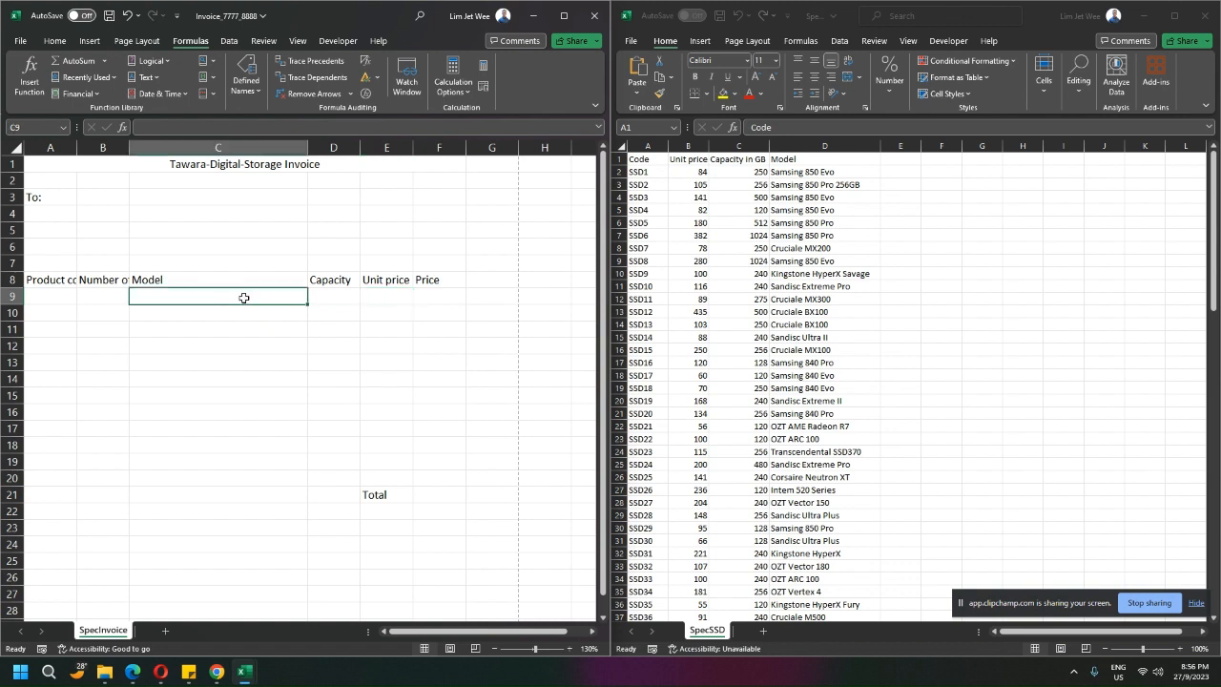
pyautogui.click(214, 64)
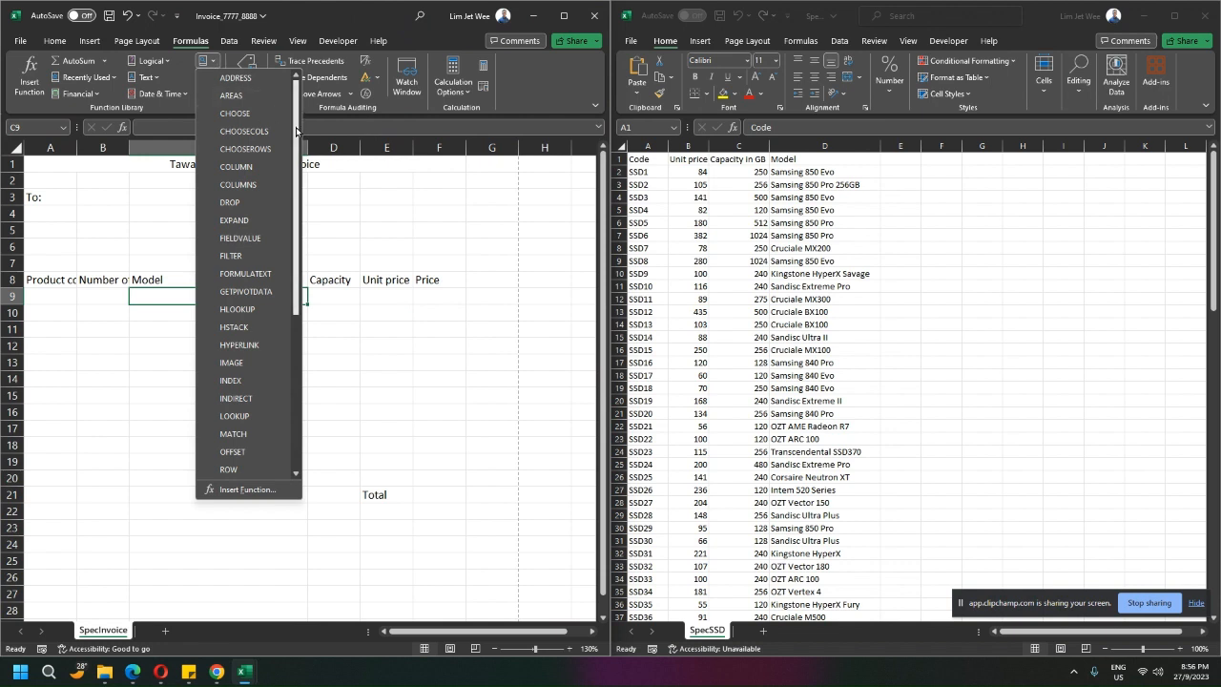
pyautogui.moveTo(298, 127); pyautogui.dragTo(302, 226)
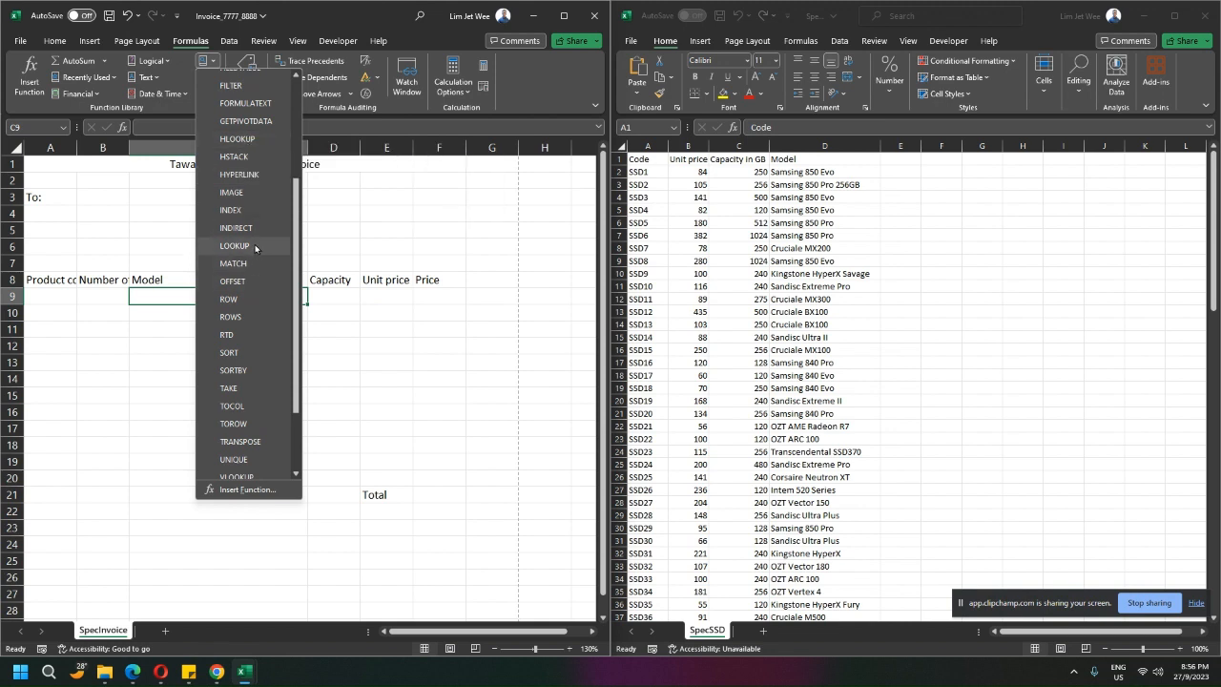
pyautogui.scroll(-2, 296, 259)
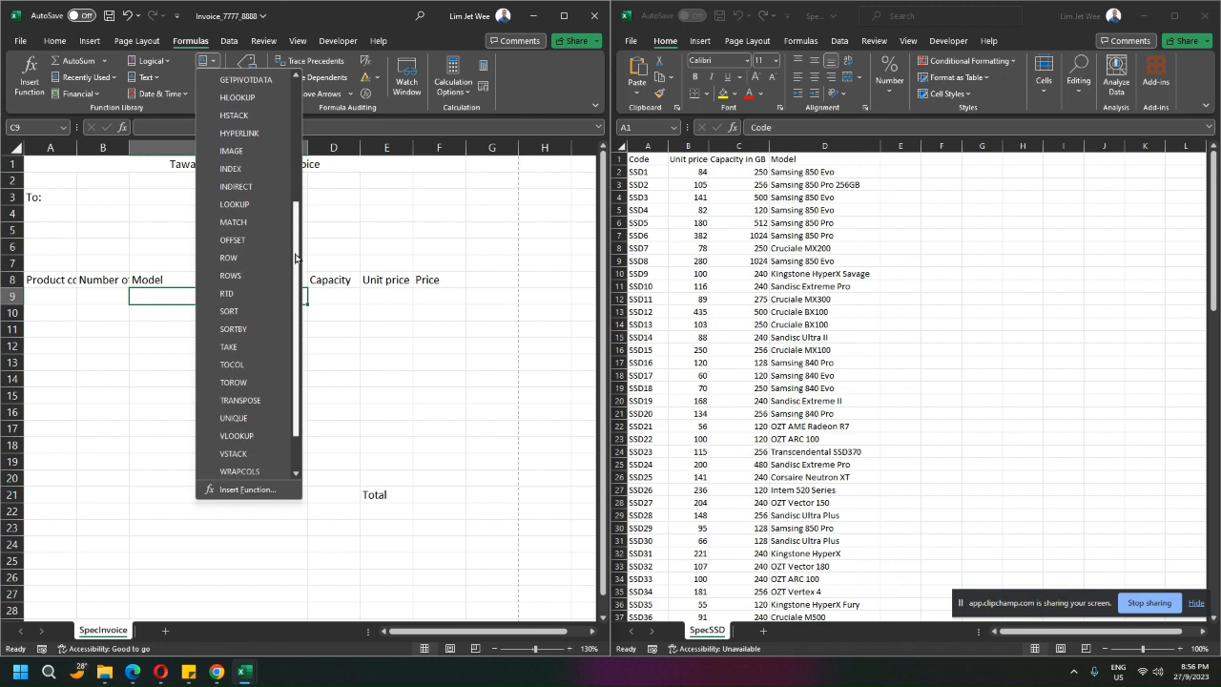
pyautogui.scroll(-1, 296, 260)
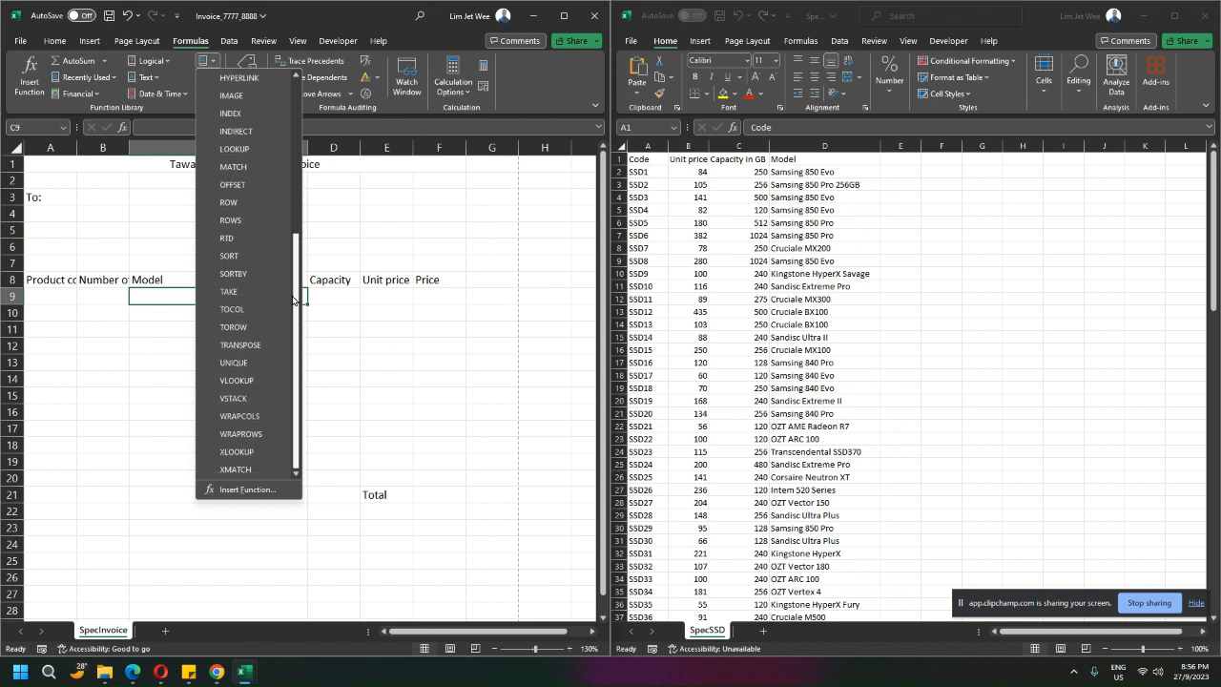
pyautogui.click(237, 452)
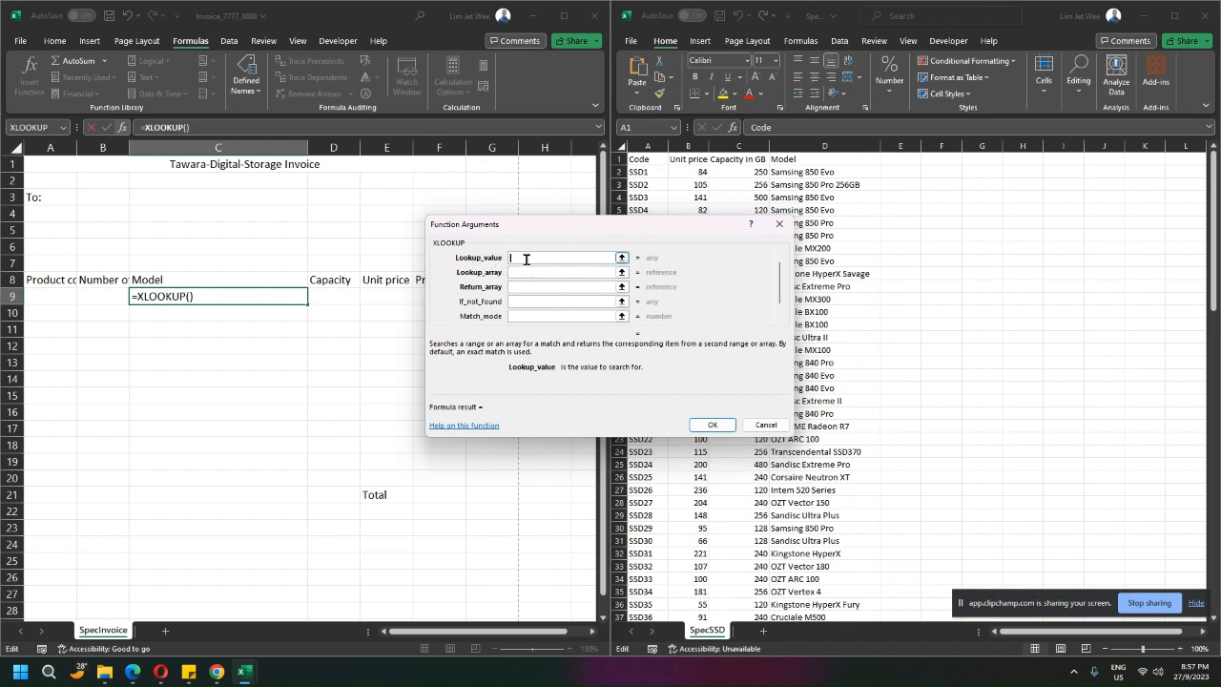
pyautogui.click(53, 297)
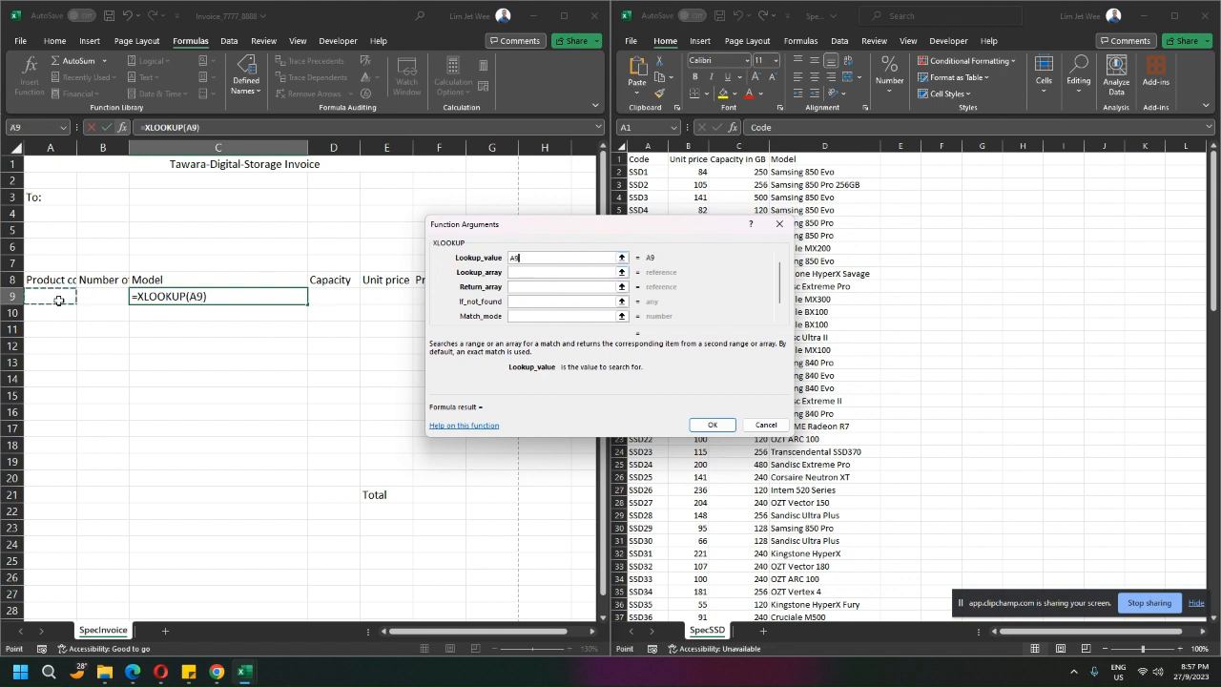
# Set XLOOKUP's lookup array to the product codes A2:A106 in the SpecSSD sheet.
pyautogui.click(547, 272)
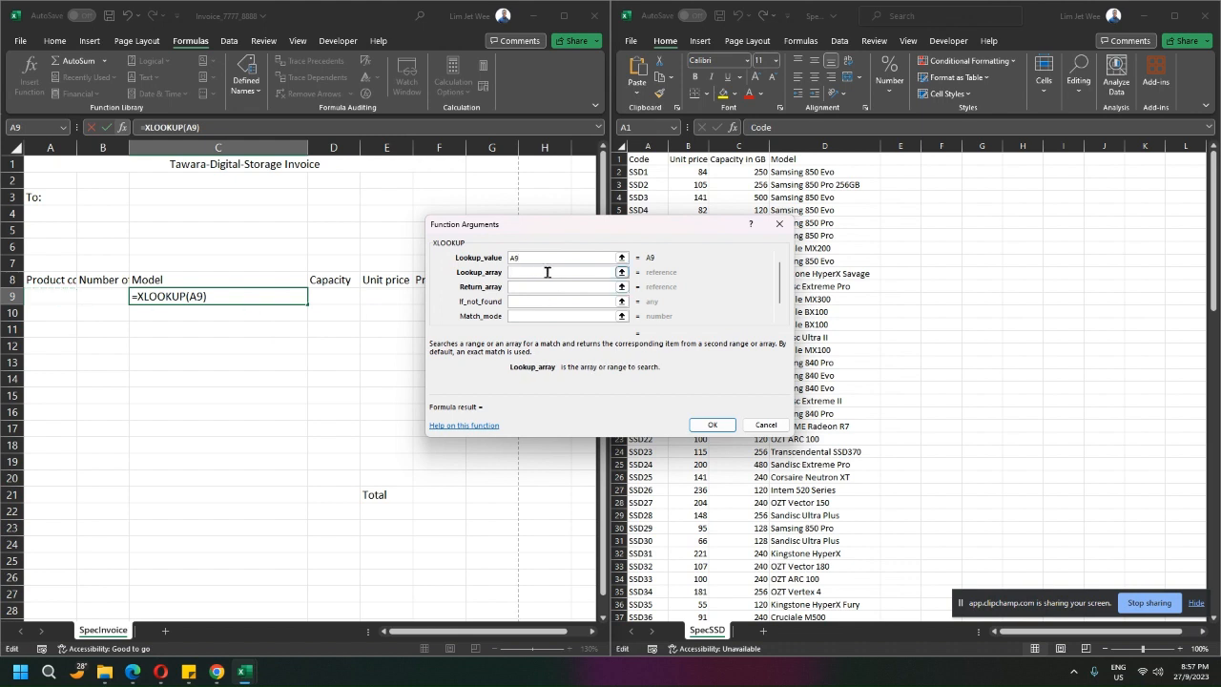
pyautogui.moveTo(552, 227); pyautogui.dragTo(326, 345)
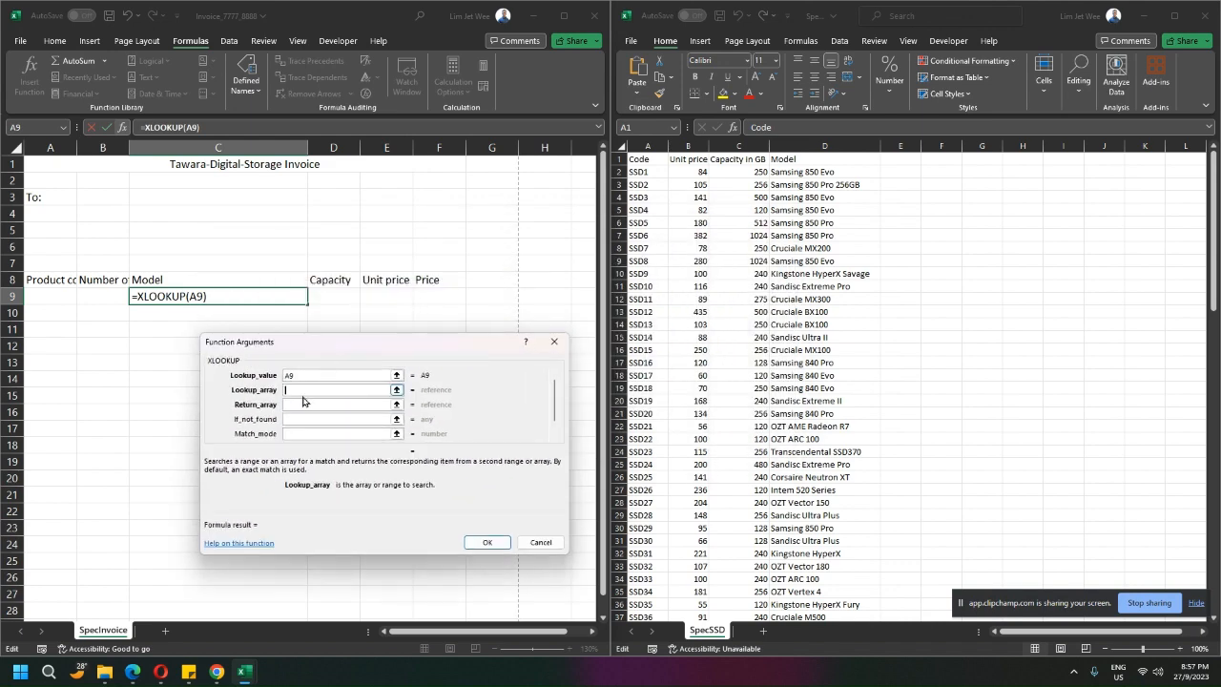
pyautogui.click(1036, 19)
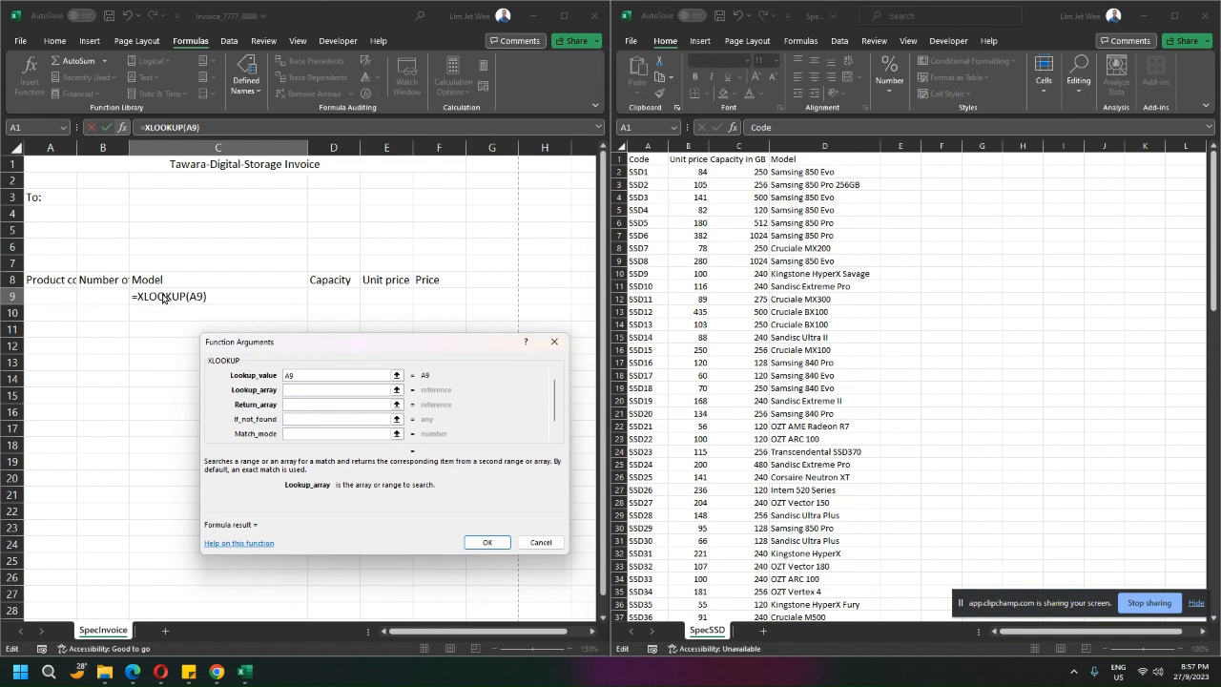
pyautogui.click(650, 173)
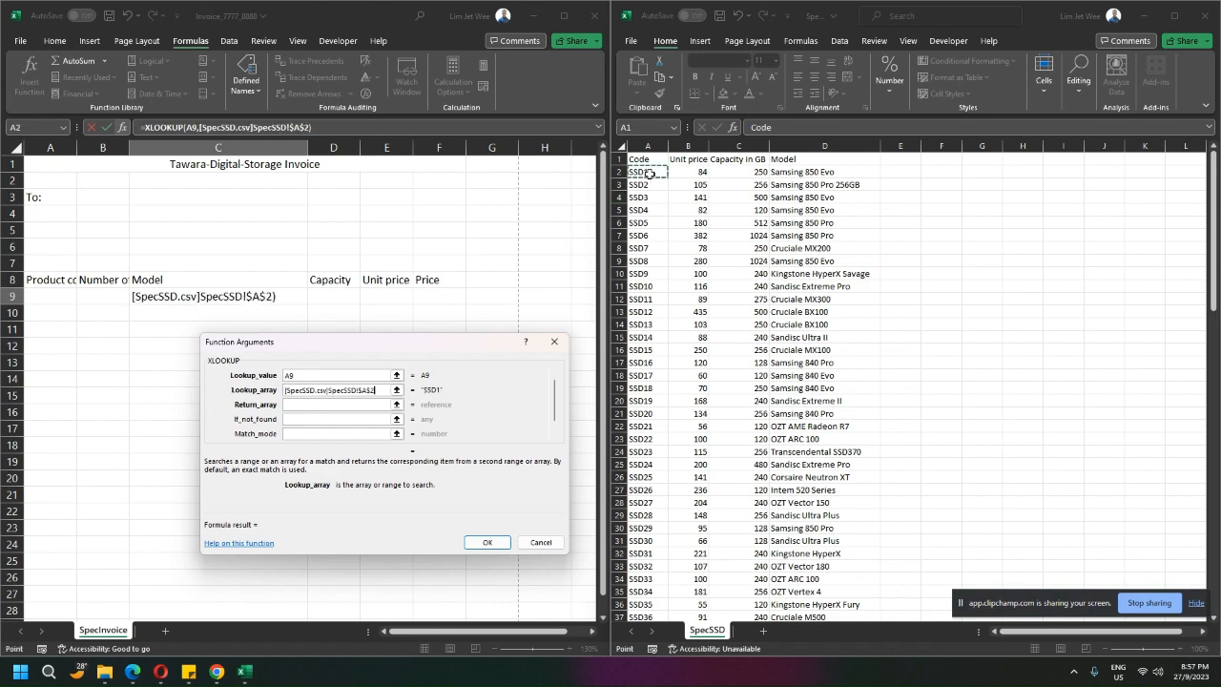
pyautogui.moveTo(650, 174); pyautogui.dragTo(646, 597)
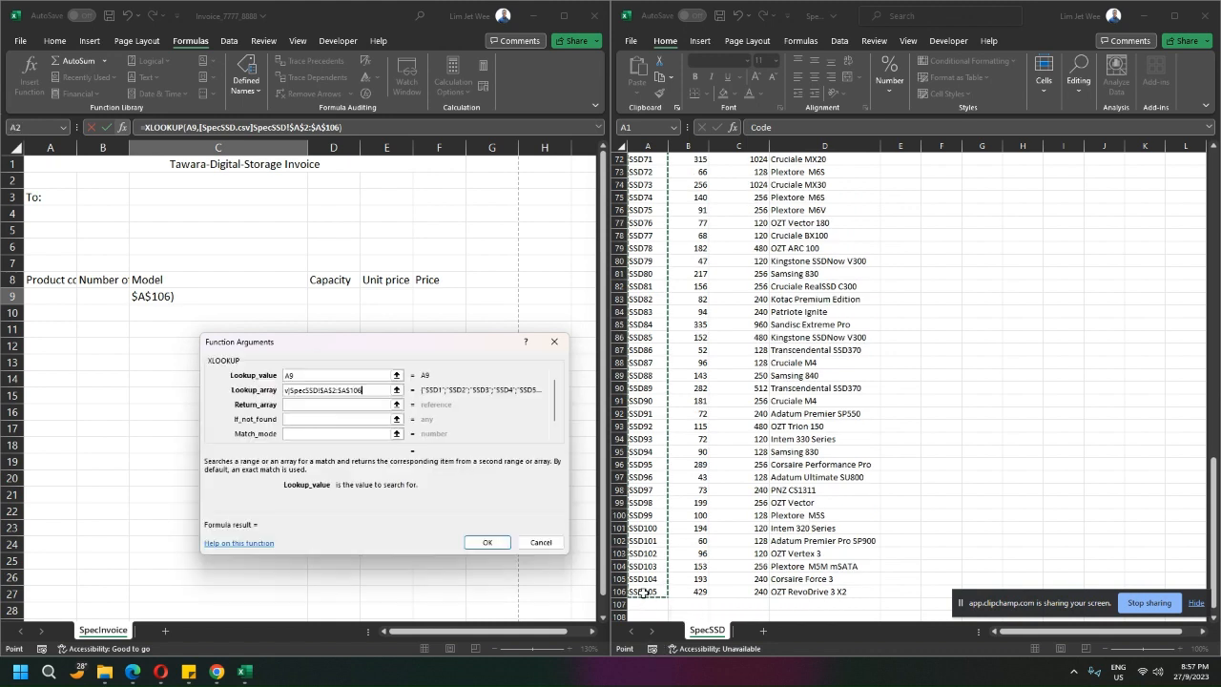
pyautogui.click(314, 390)
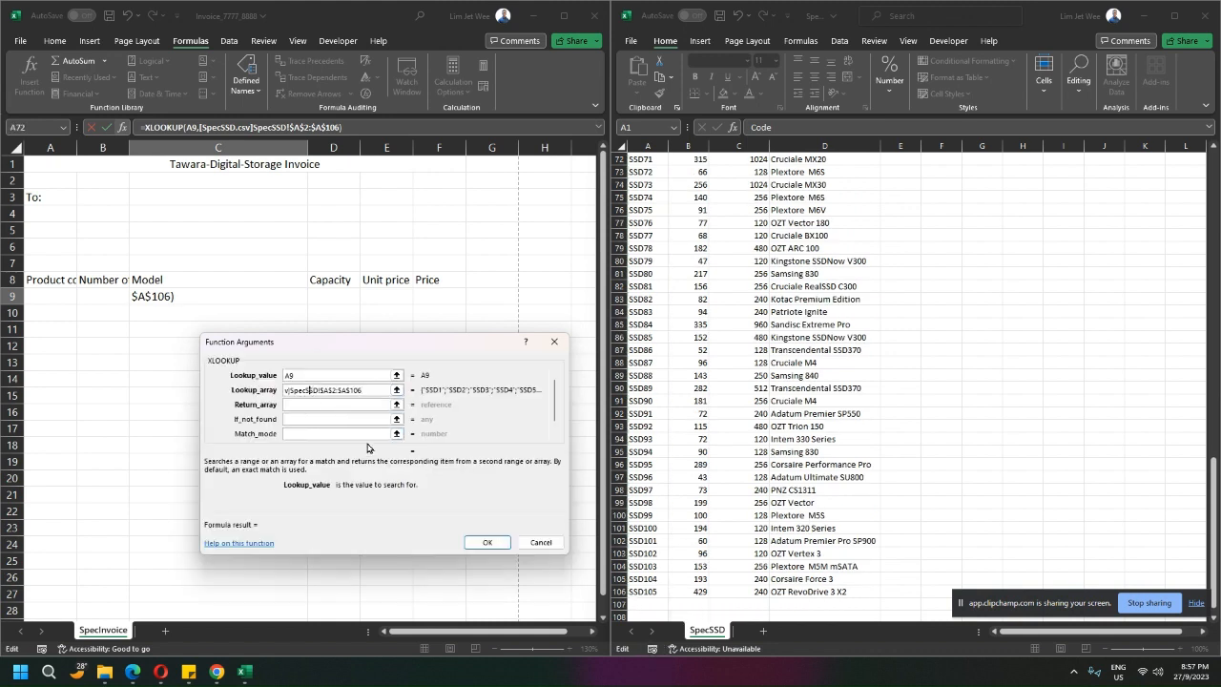
pyautogui.press('Home')
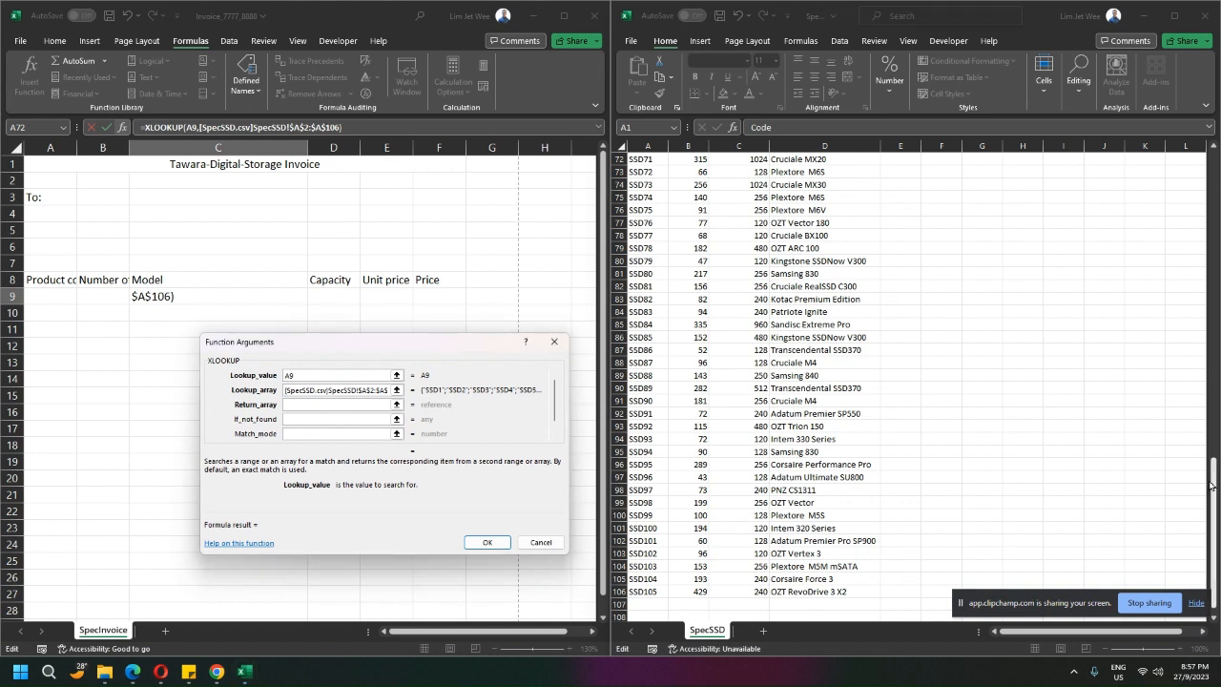
# Set the return array to the SpecSSD models D2:D106, leave the optional arguments blank, and finish the formula.
pyautogui.scroll(20, 1214, 480)
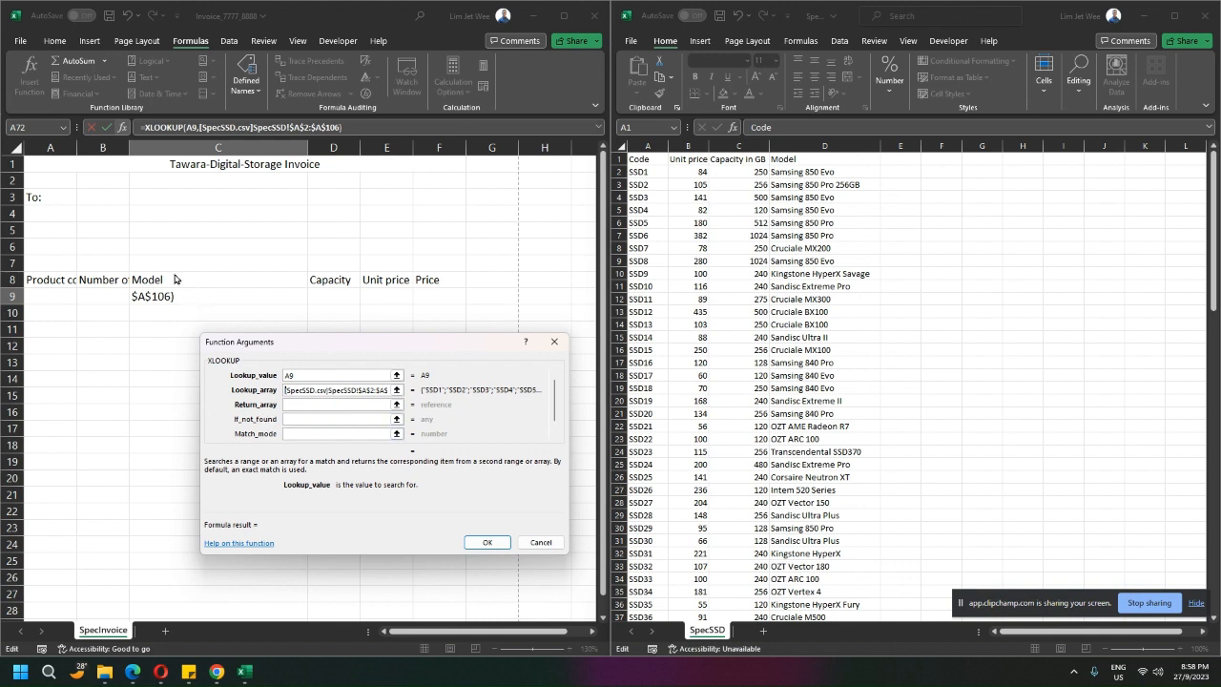
pyautogui.click(315, 405)
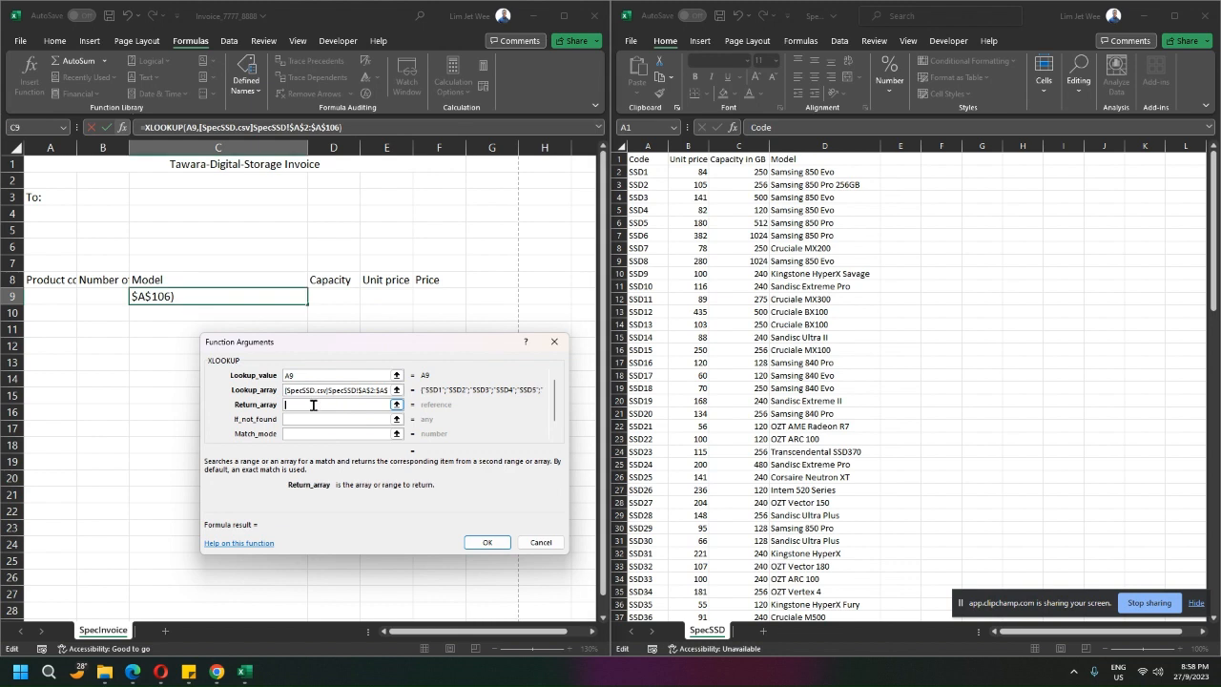
pyautogui.click(802, 175)
pyautogui.click(801, 174)
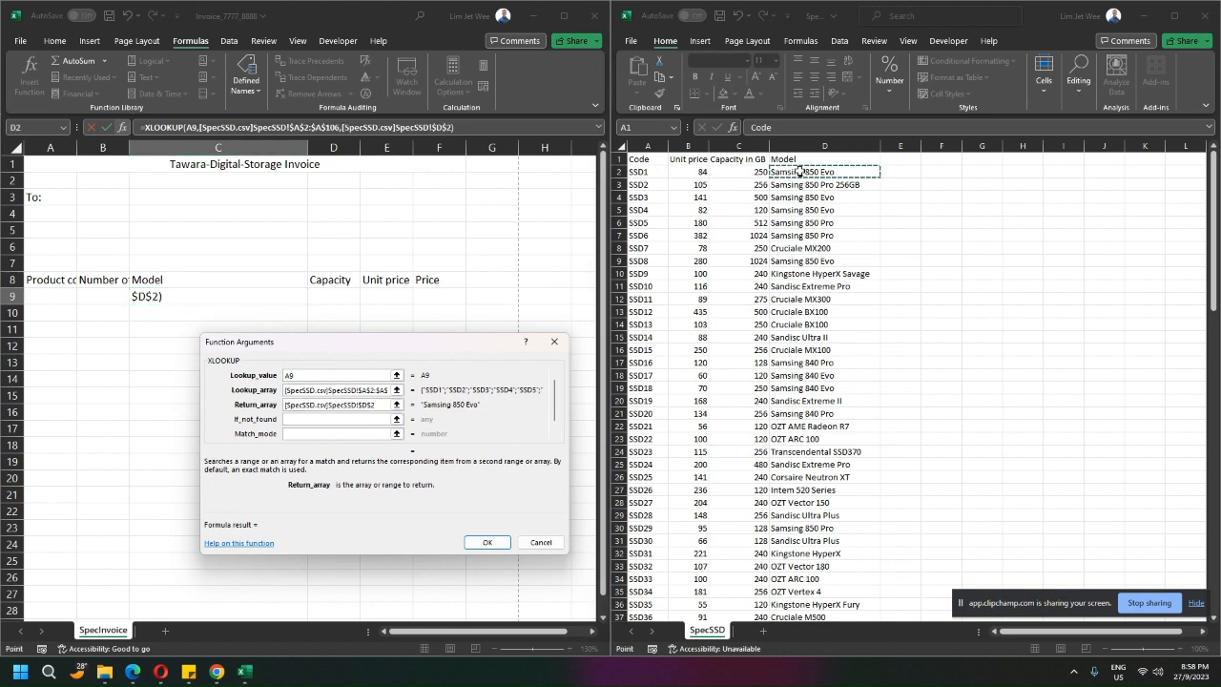
pyautogui.moveTo(800, 172); pyautogui.dragTo(812, 591)
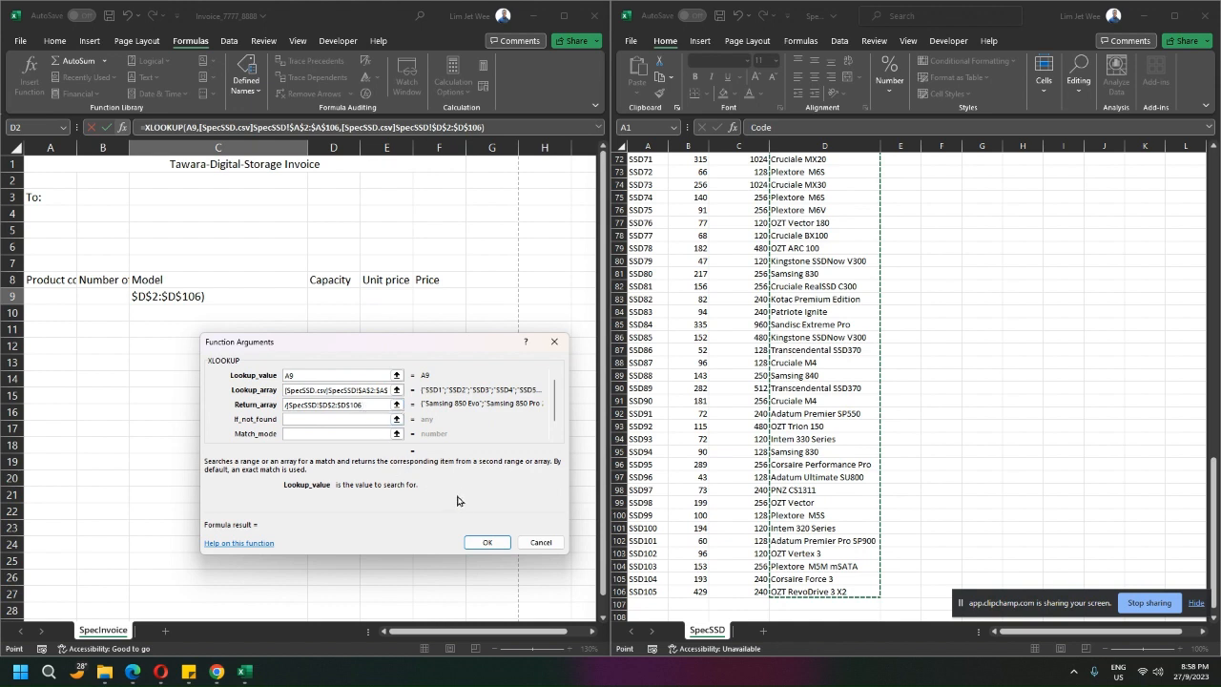
pyautogui.click(299, 434)
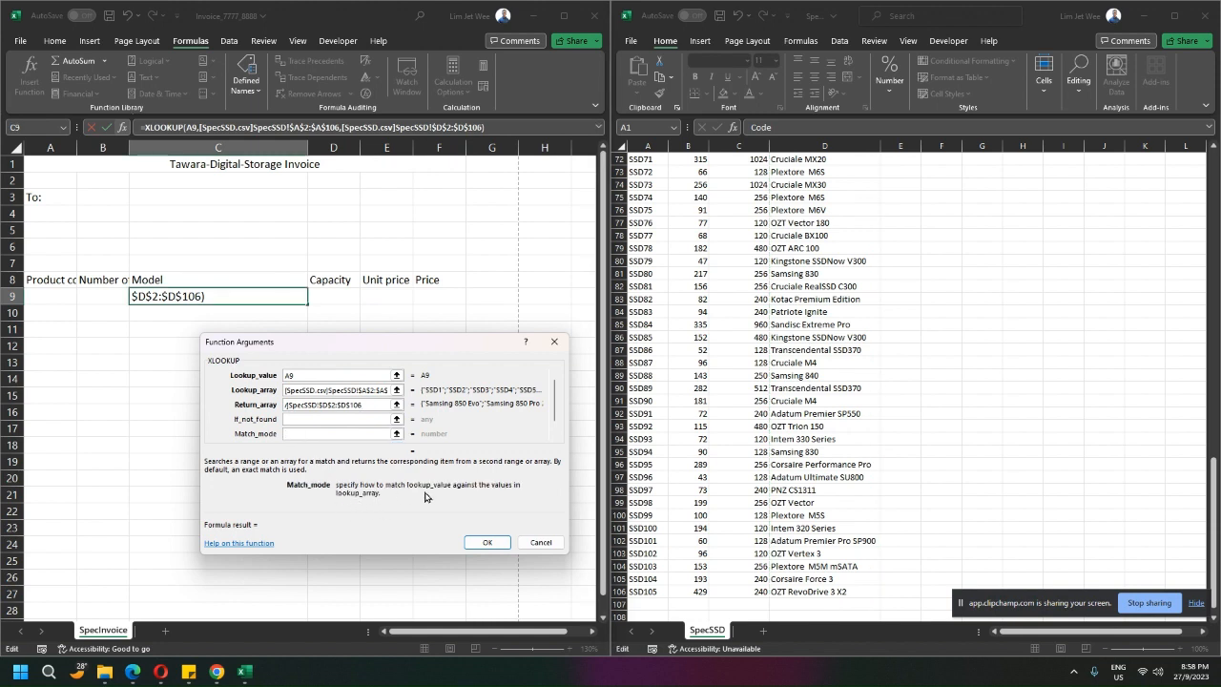
pyautogui.click(486, 542)
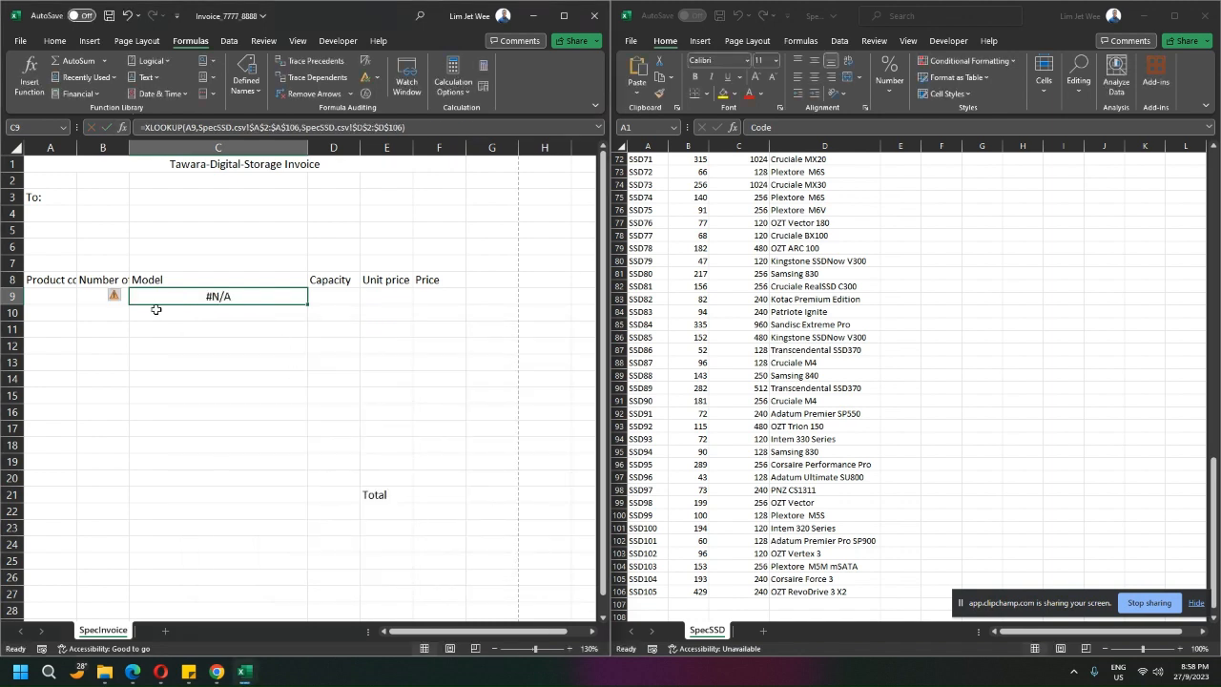
# Examine the error on the invoice's Model cell C9, its lookup cell A9, and the first code and model in SpecSSD.
pyautogui.moveTo(119, 305)
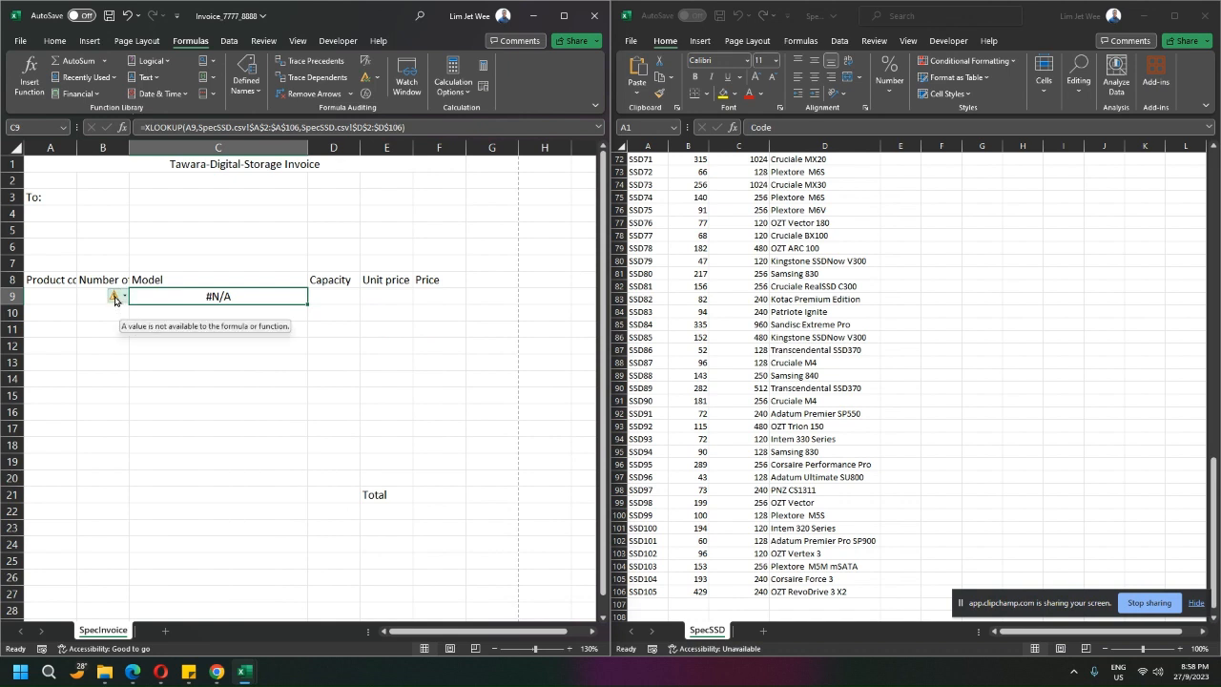
pyautogui.click(1214, 491)
pyautogui.moveTo(1214, 491); pyautogui.dragTo(1214, 190)
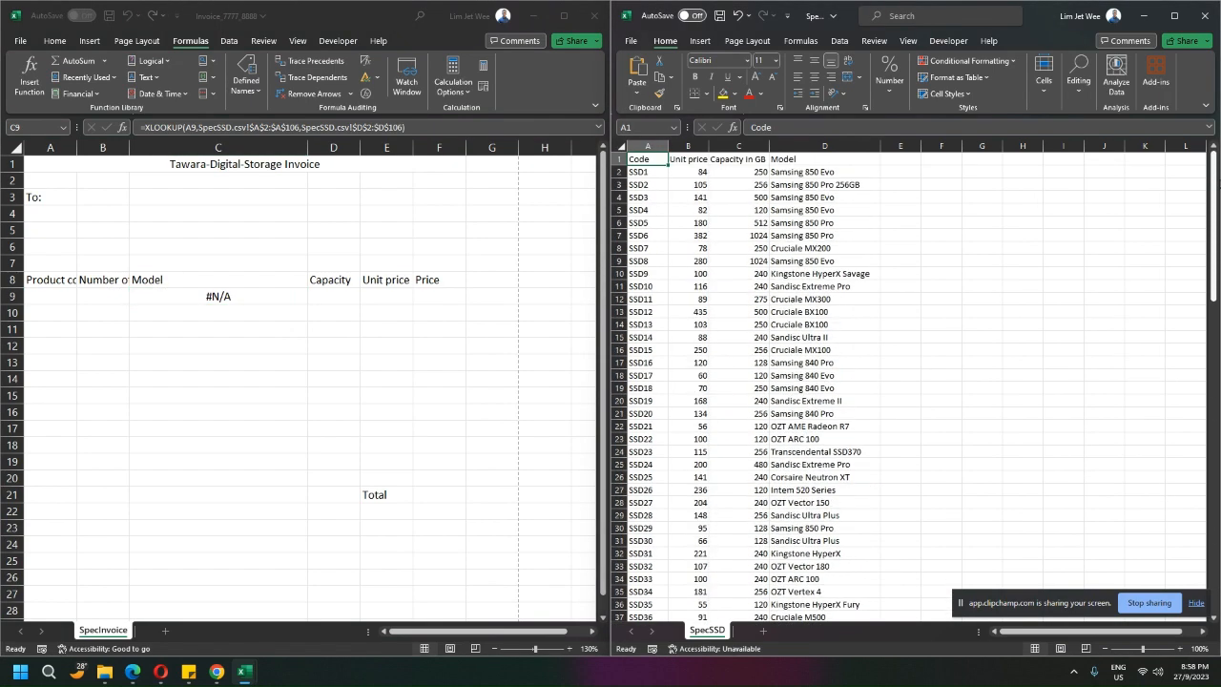
pyautogui.click(45, 294)
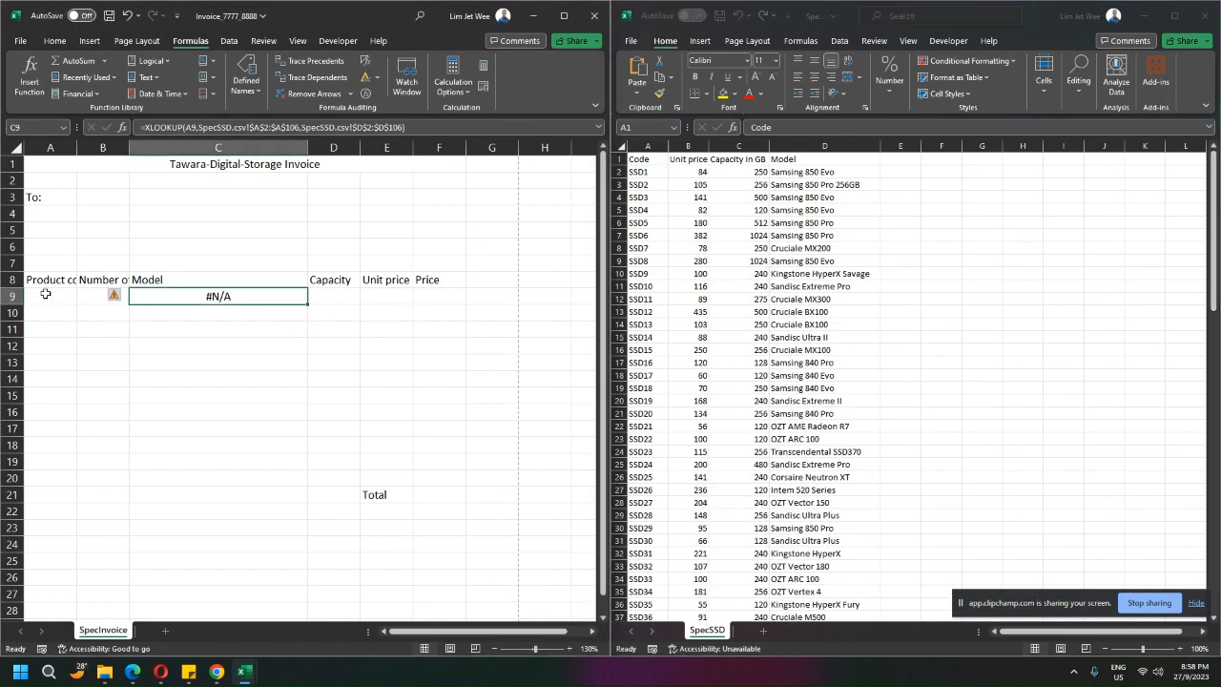
pyautogui.click(46, 299)
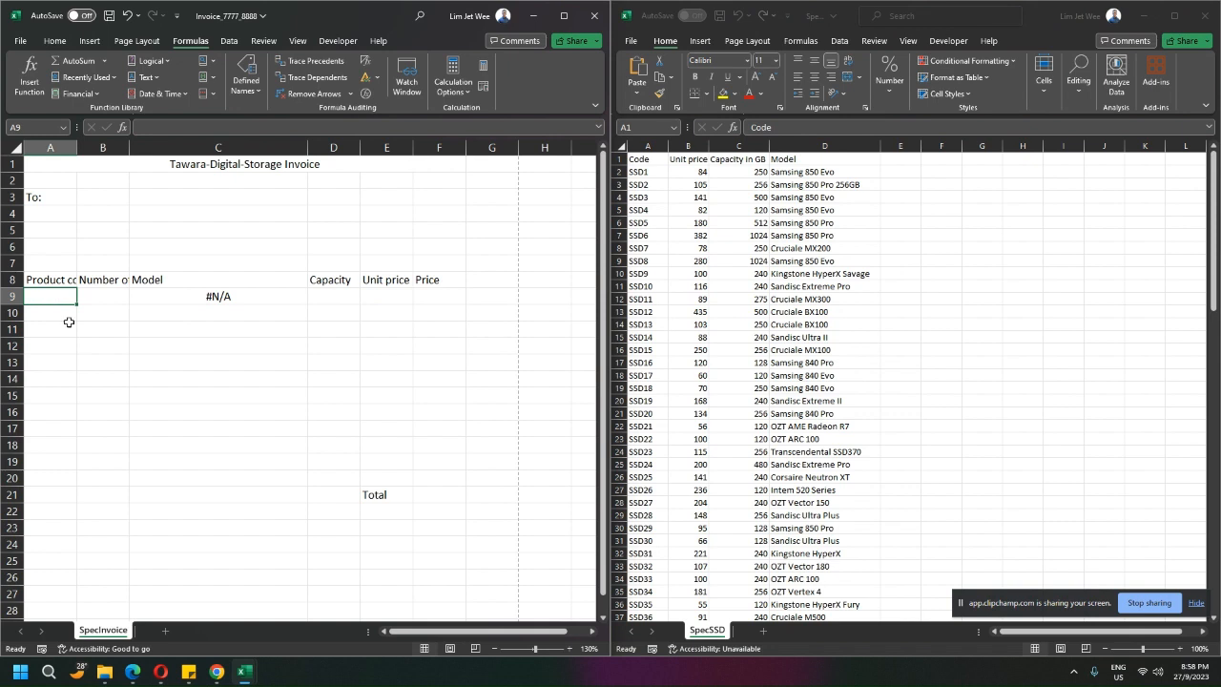
pyautogui.click(644, 175)
pyautogui.click(644, 175)
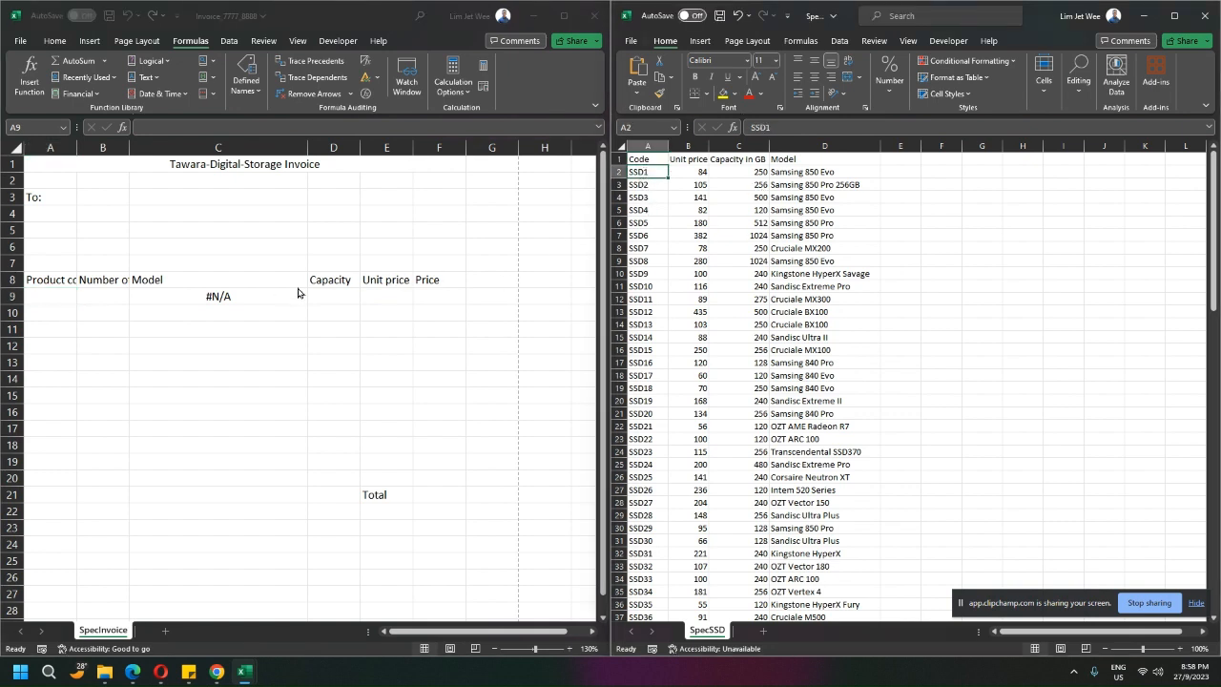
pyautogui.click(804, 174)
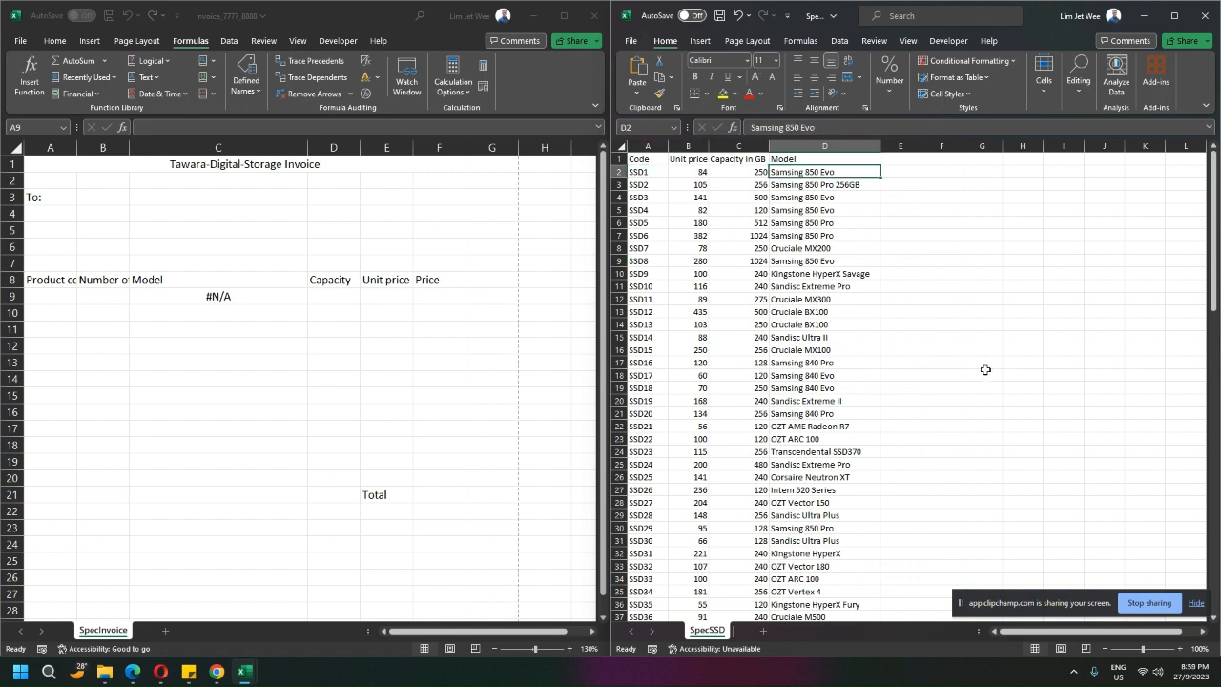
# Test the lookup by entering product code SSD1 in A9 and check the Model cell C9.
pyautogui.click(67, 300)
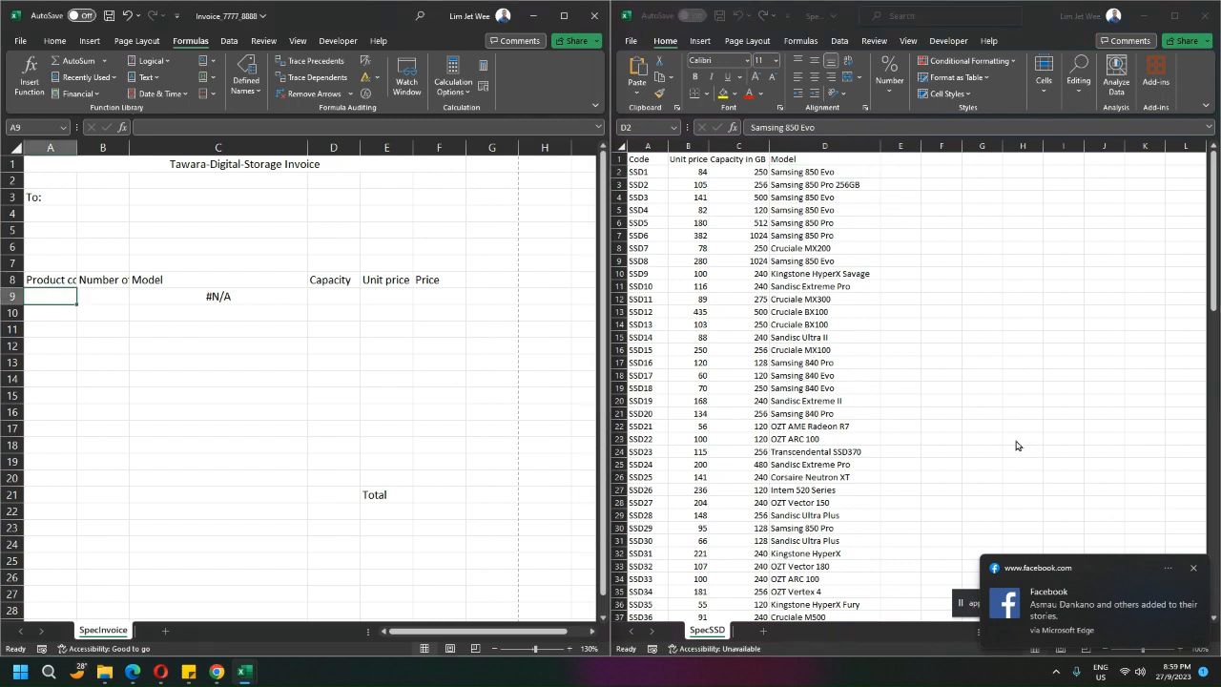
pyautogui.write('SSD')
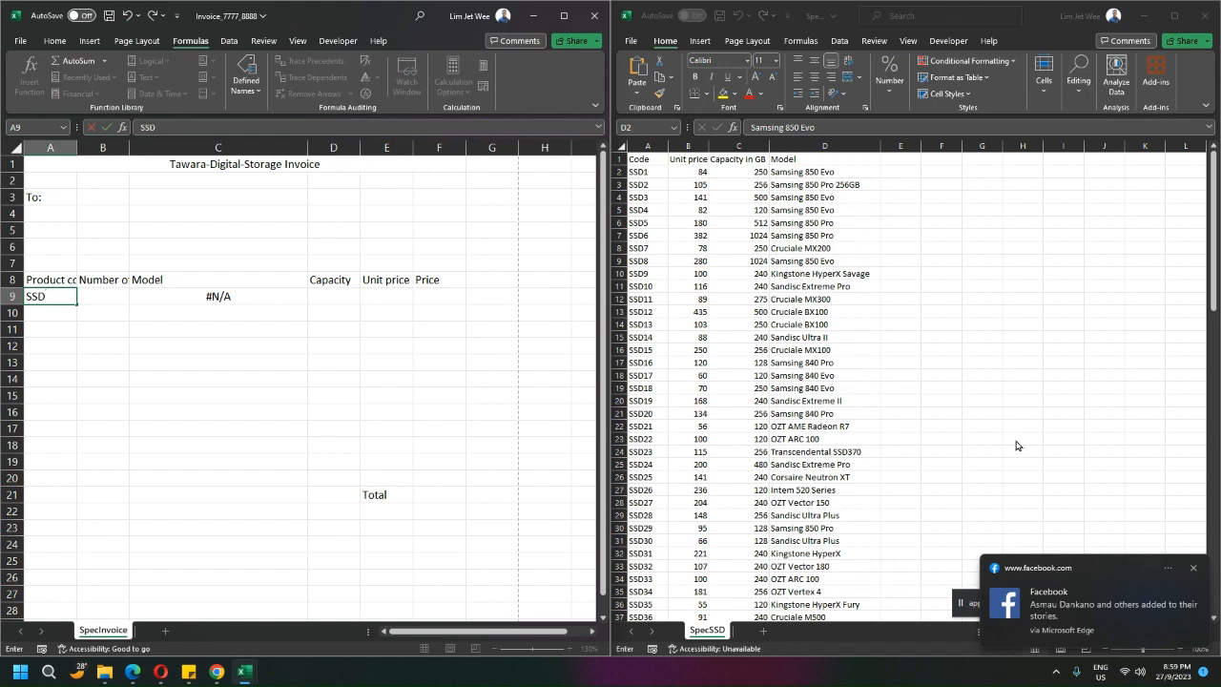
pyautogui.write('1')
pyautogui.press('Return')
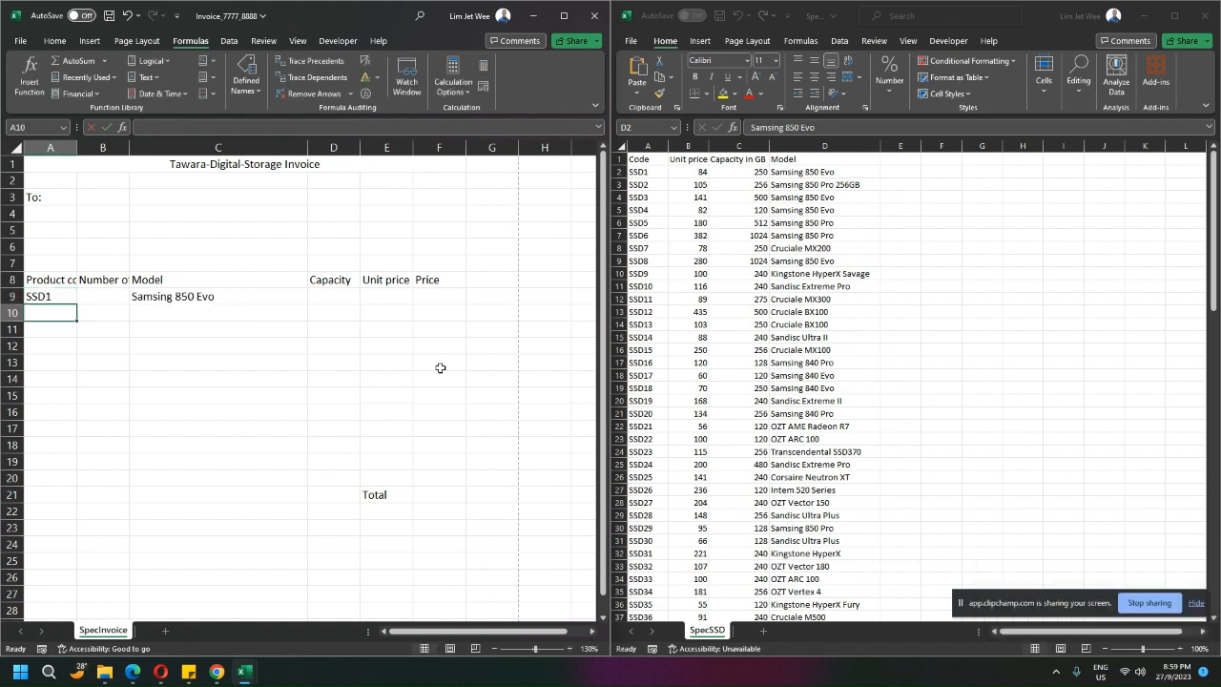
pyautogui.click(252, 296)
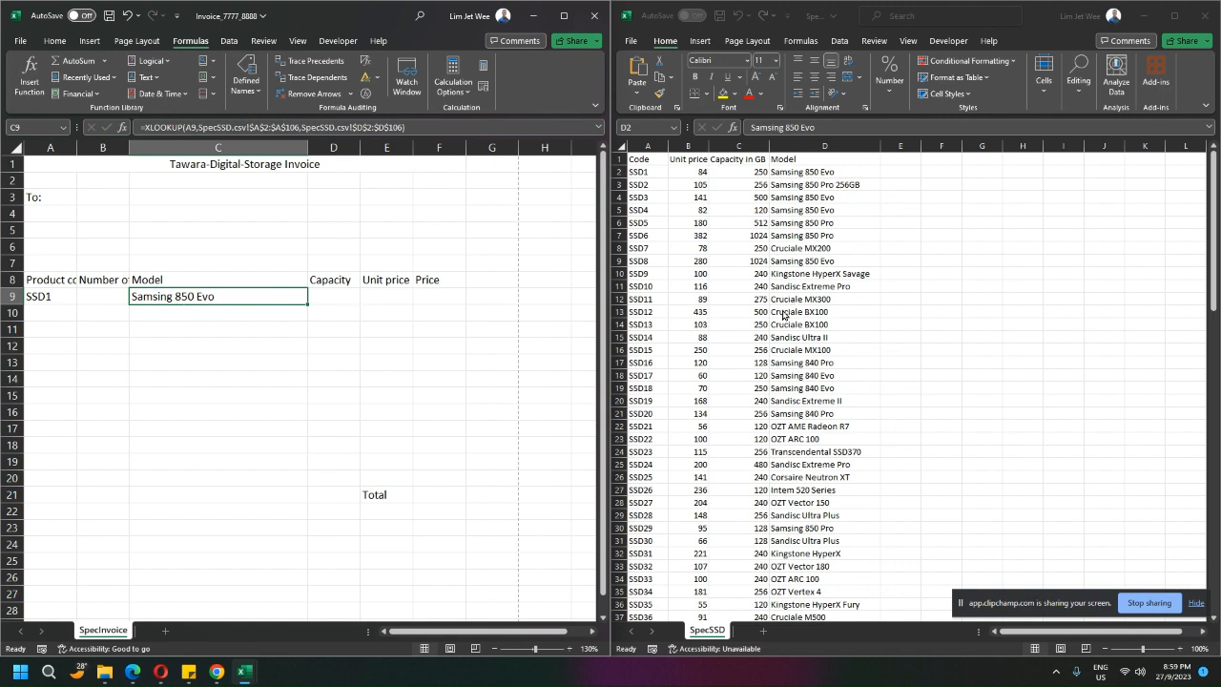
# Change the product code in A9 to SSD10 and check C9 against that code's model in SpecSSD.
pyautogui.click(642, 293)
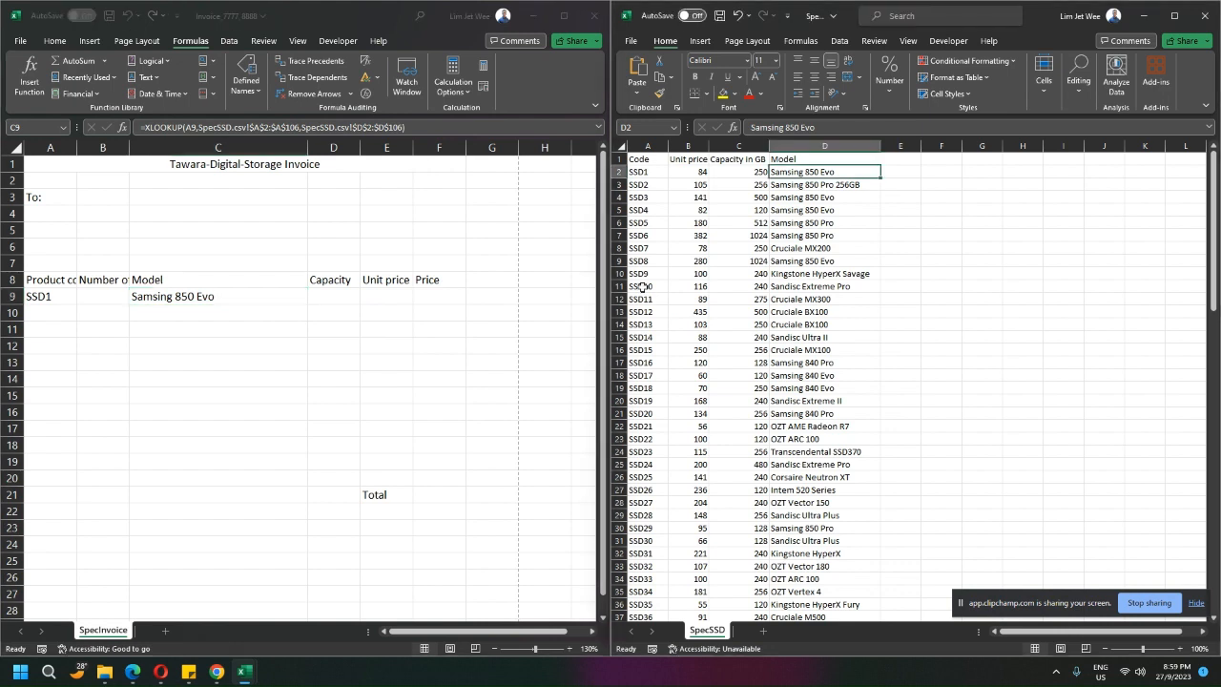
pyautogui.click(797, 291)
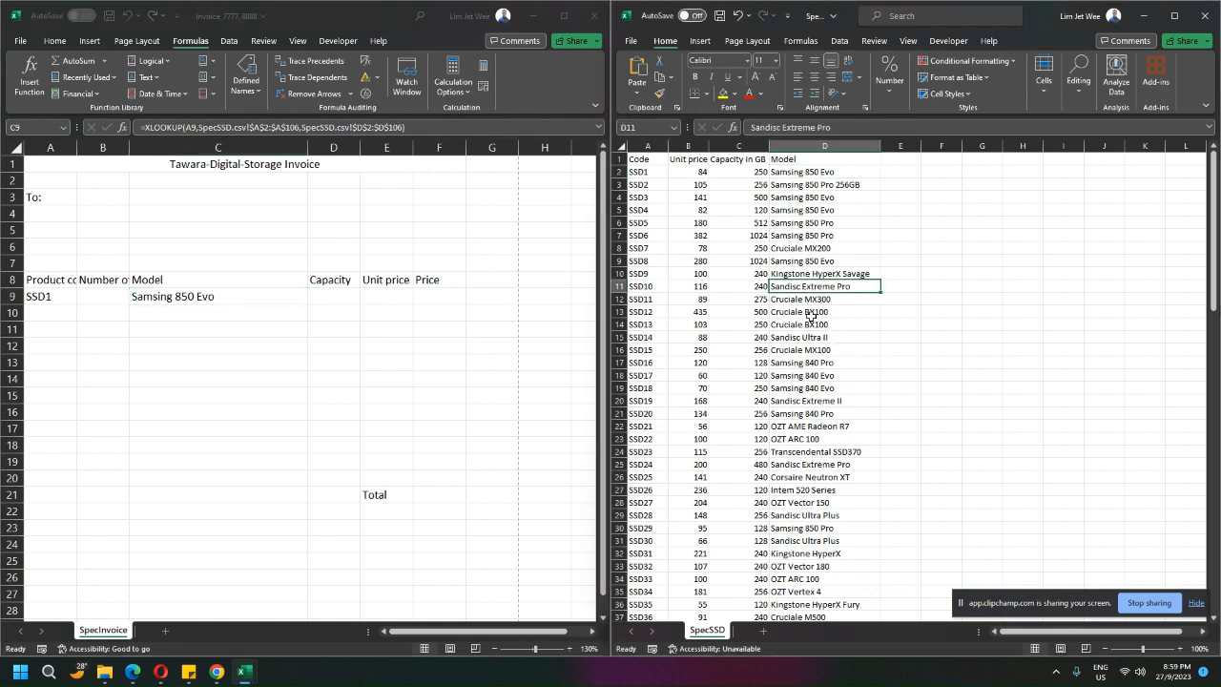
pyautogui.click(38, 296)
pyautogui.click(43, 299)
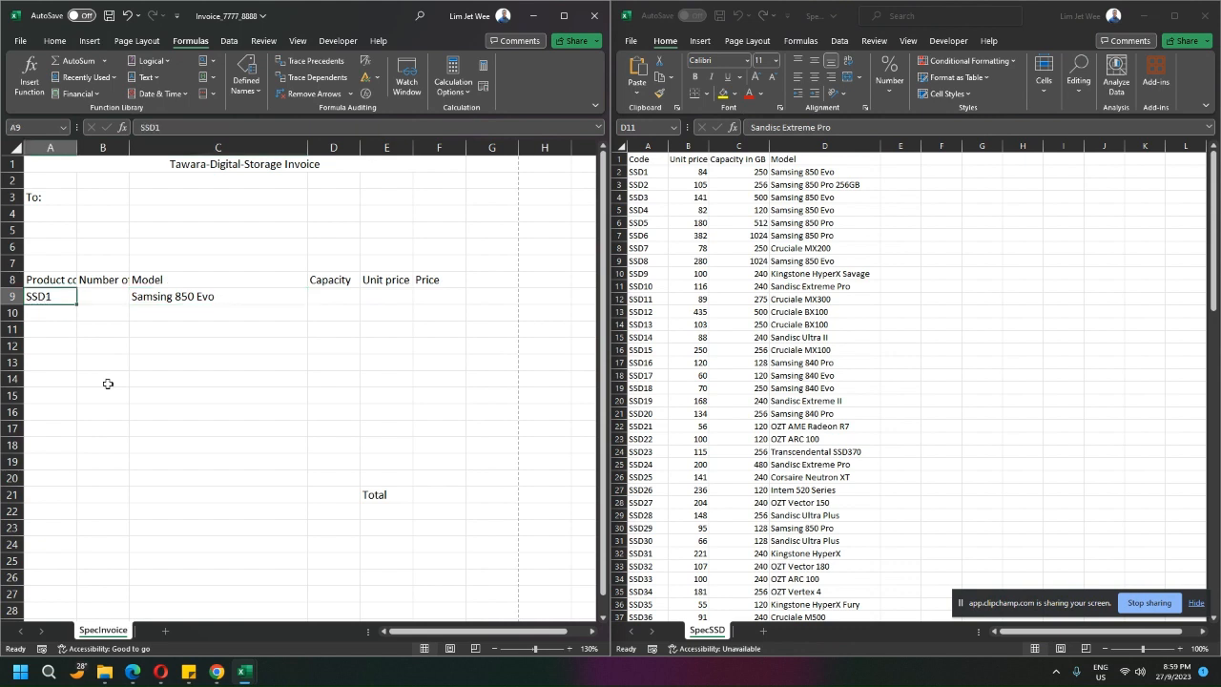
pyautogui.write('SSD10')
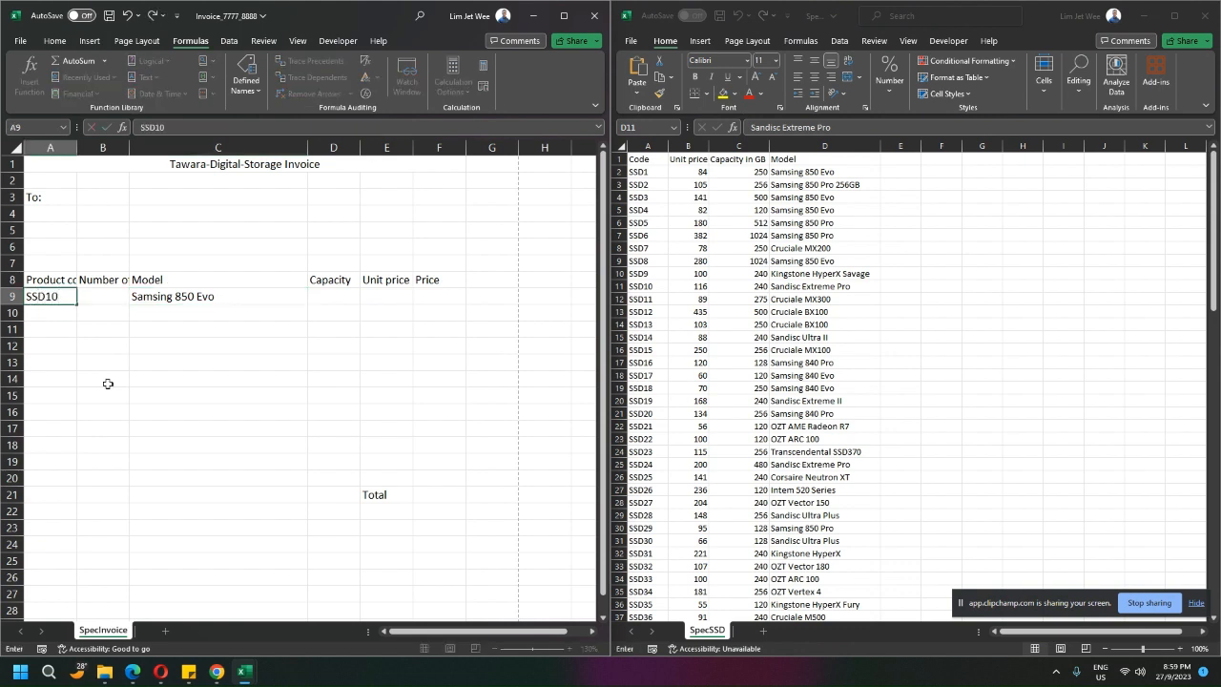
pyautogui.press('Return')
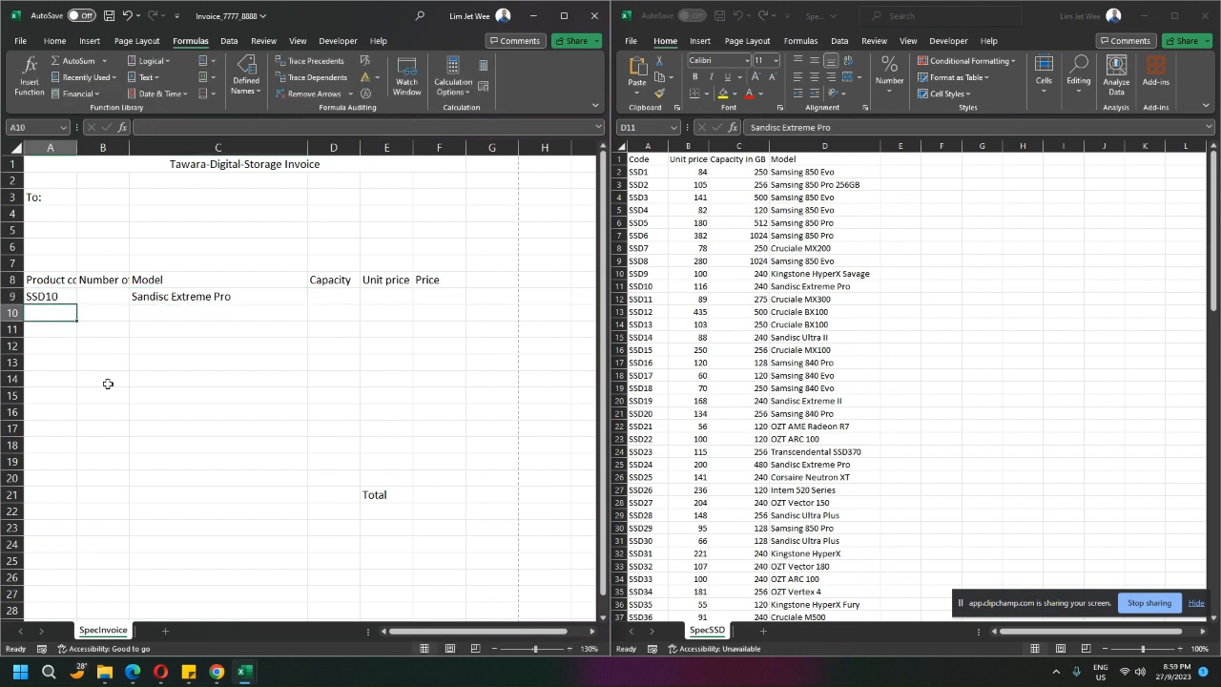
pyautogui.click(176, 298)
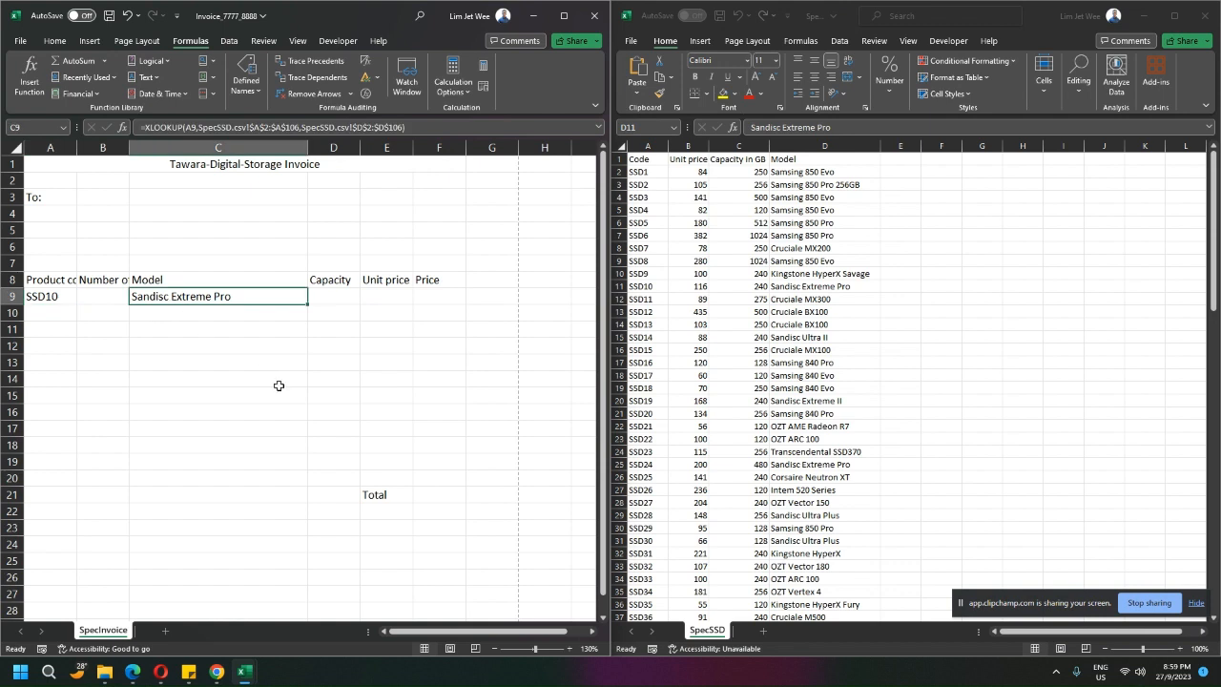
# Compare the invoice's product code A9 and Capacity cell D9 with the Code, Model and Capacity in GB columns in SpecSSD.
pyautogui.click(39, 299)
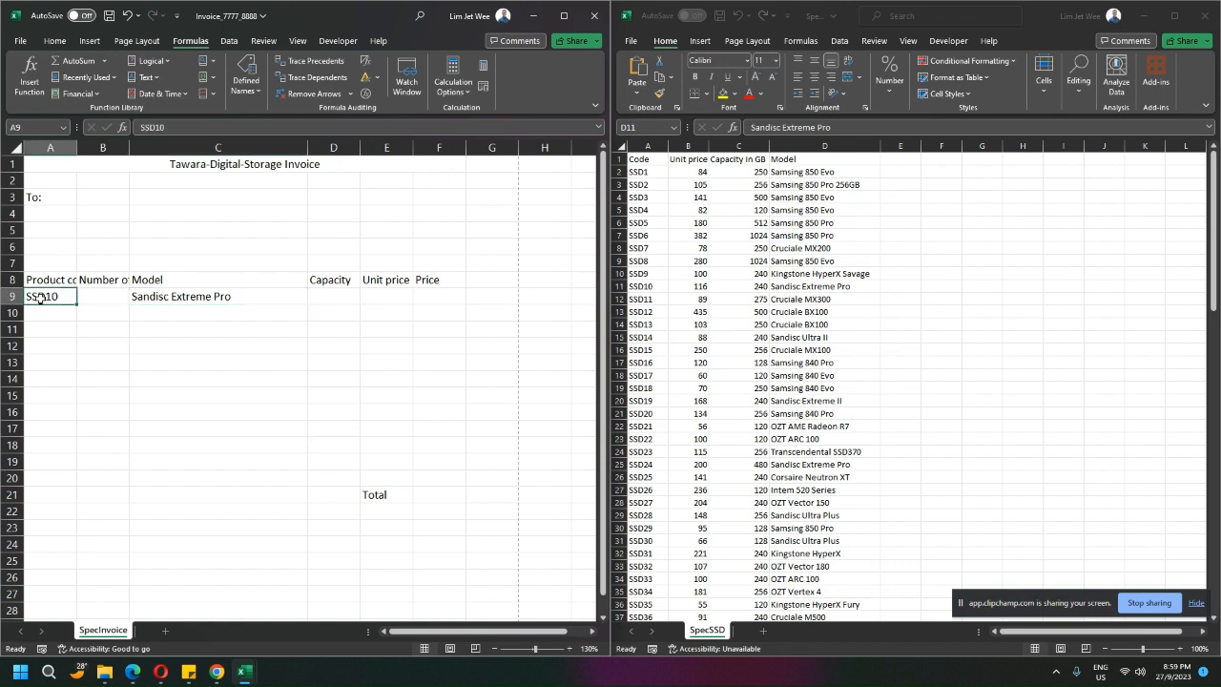
pyautogui.click(649, 155)
pyautogui.click(649, 157)
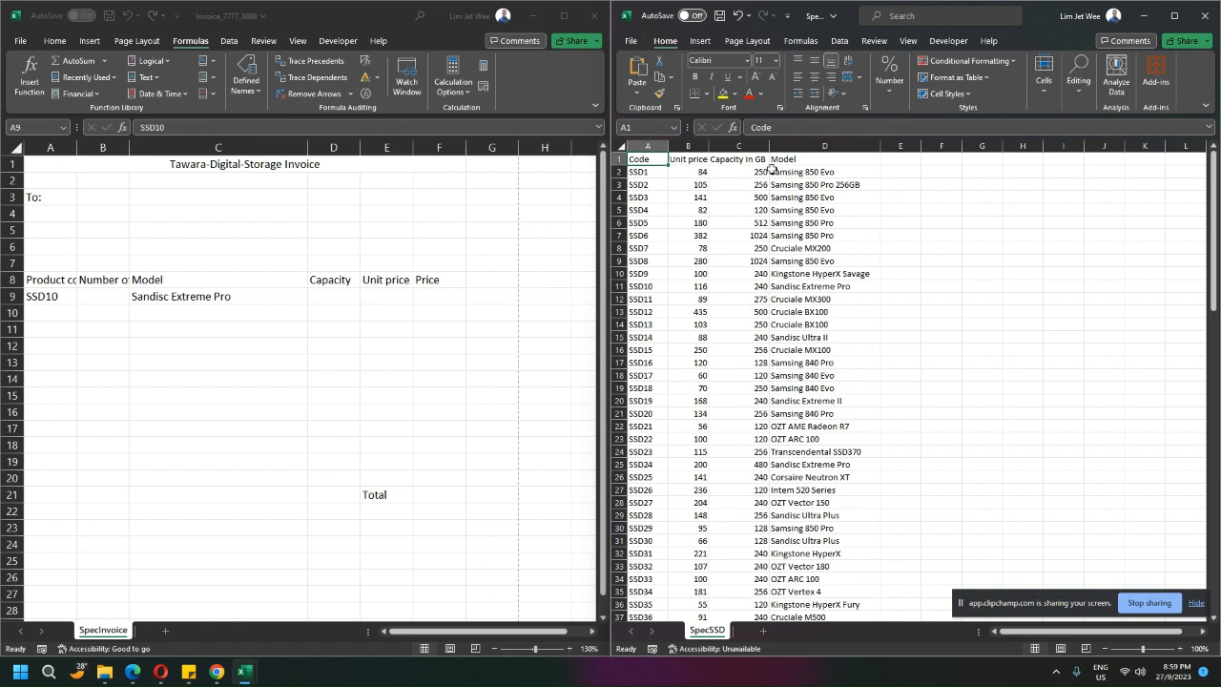
pyautogui.click(800, 161)
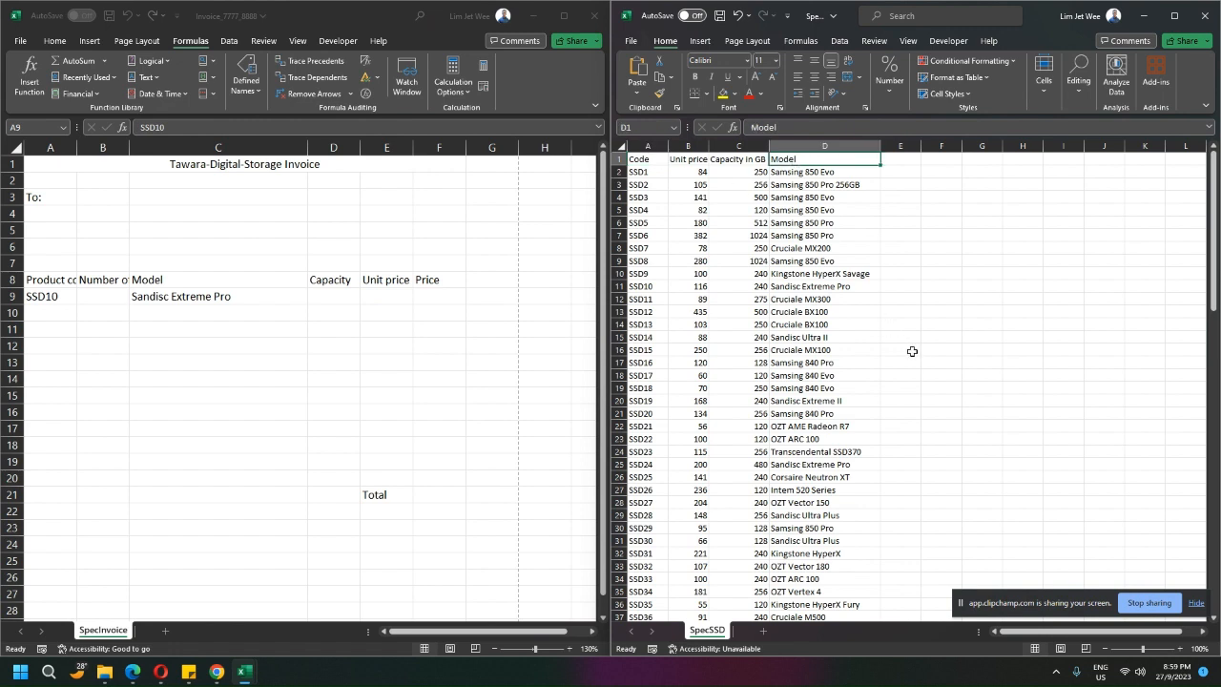
pyautogui.click(312, 293)
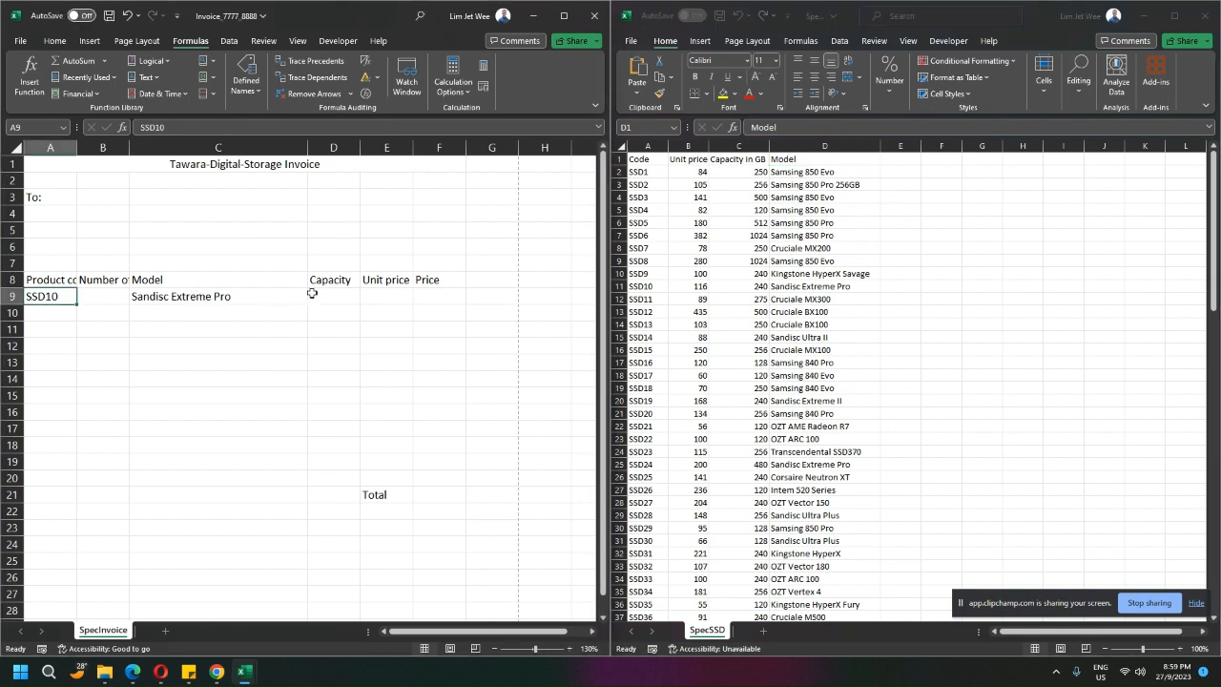
pyautogui.click(347, 279)
pyautogui.click(338, 297)
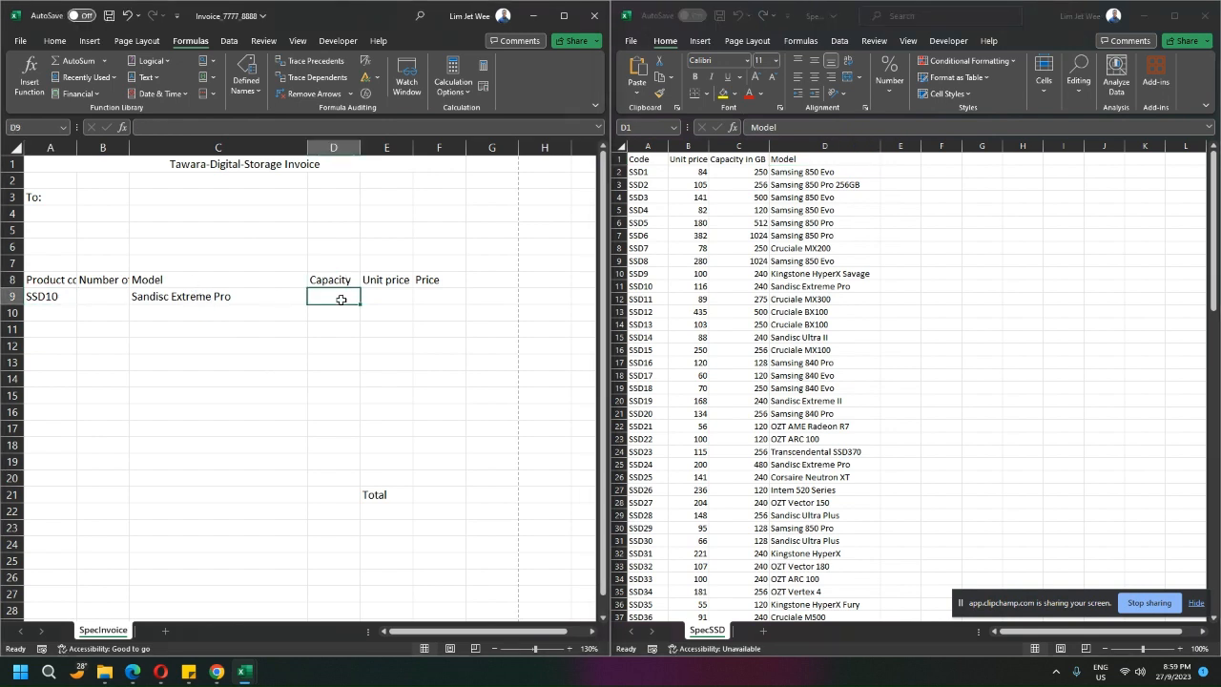
pyautogui.click(754, 161)
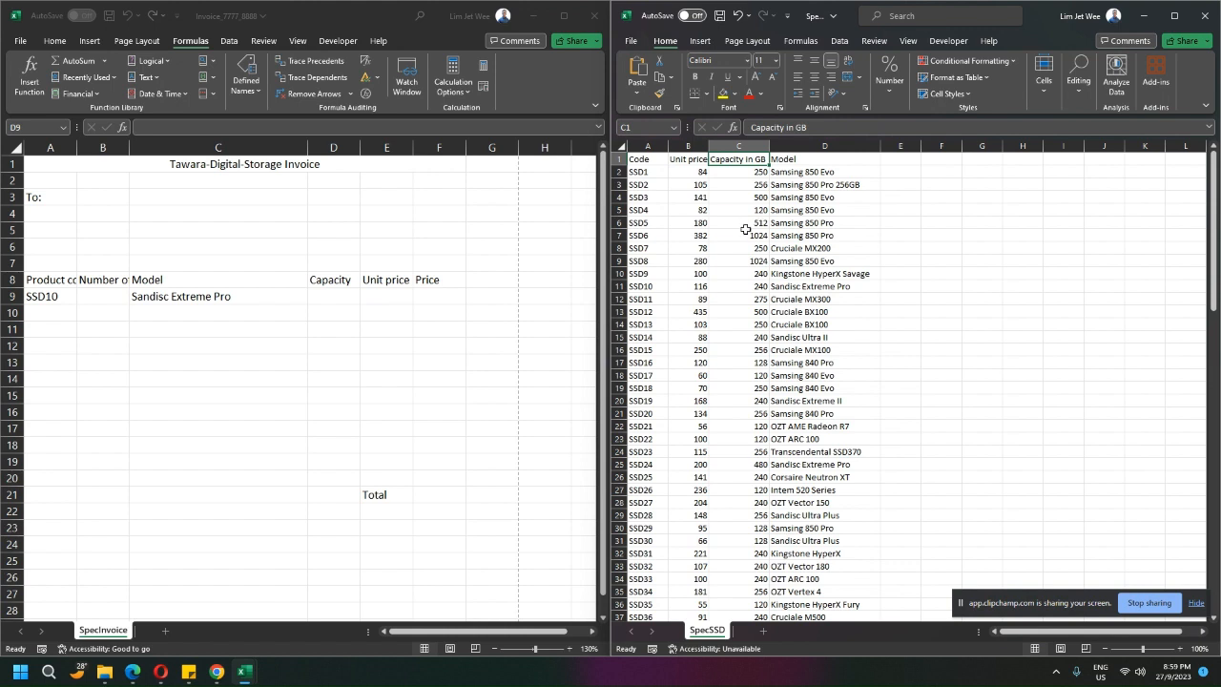
# Start an XLOOKUP in the invoice's Capacity cell D9 with lookup value A9 and SpecSSD codes $A$2:$A$106 as the lookup array.
pyautogui.click(333, 297)
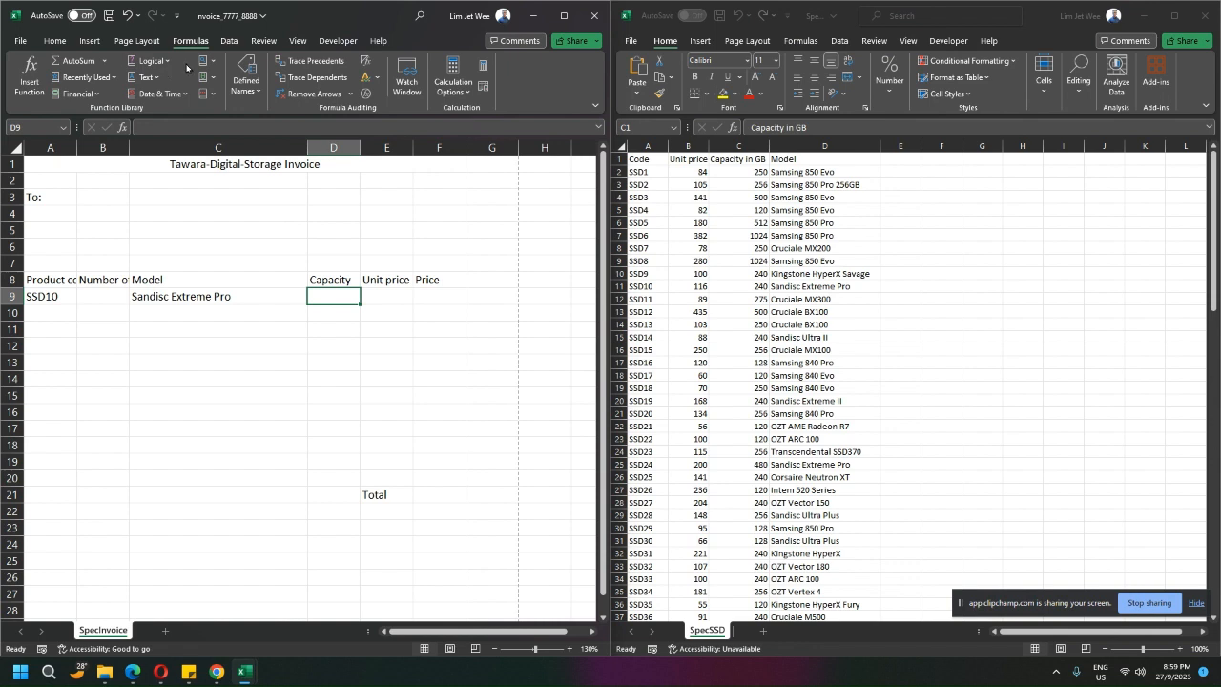
pyautogui.click(216, 63)
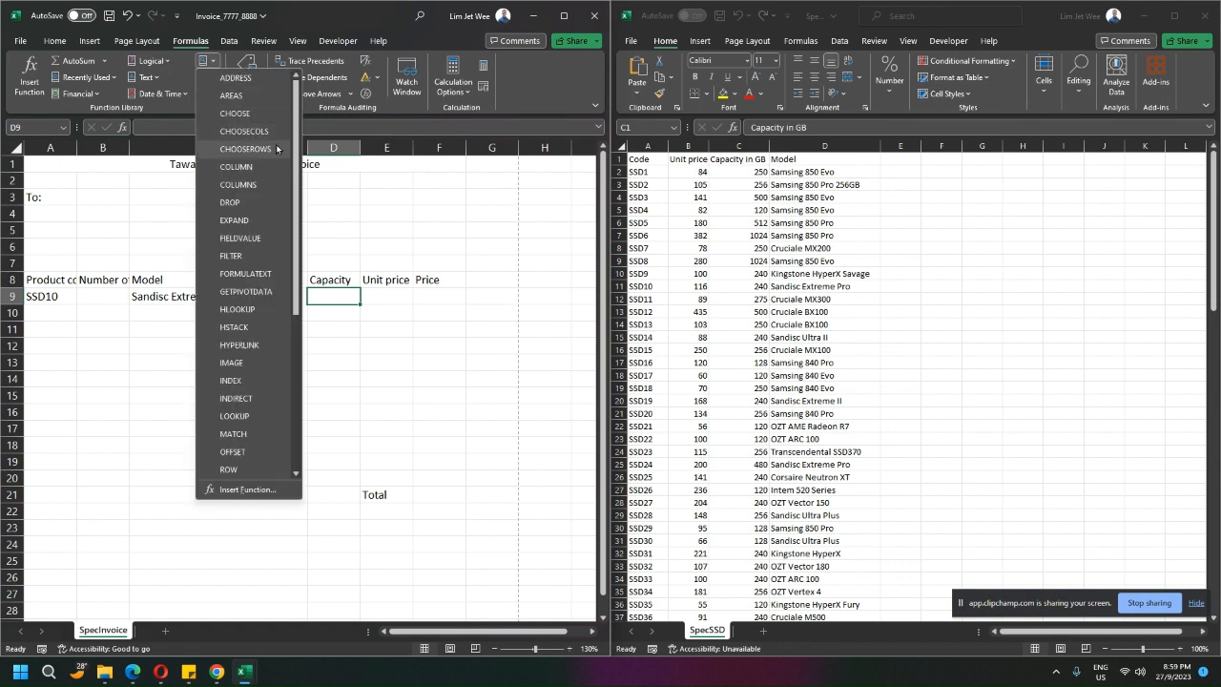
pyautogui.scroll(-5, 258, 286)
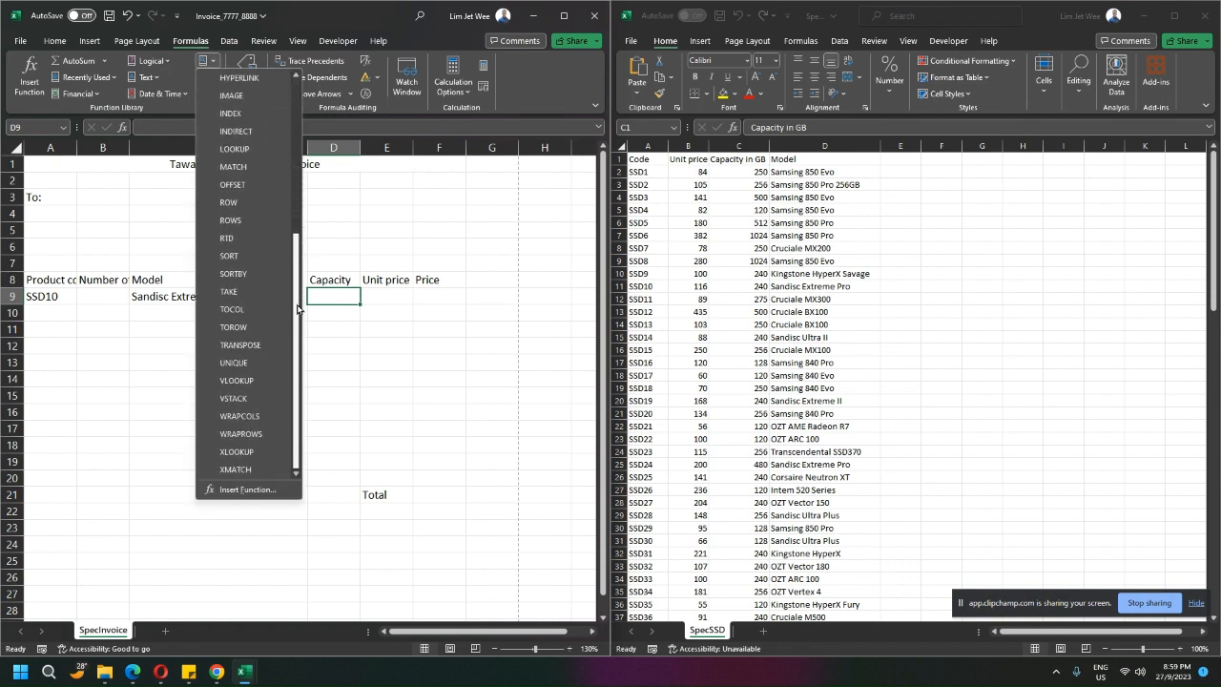
pyautogui.click(239, 451)
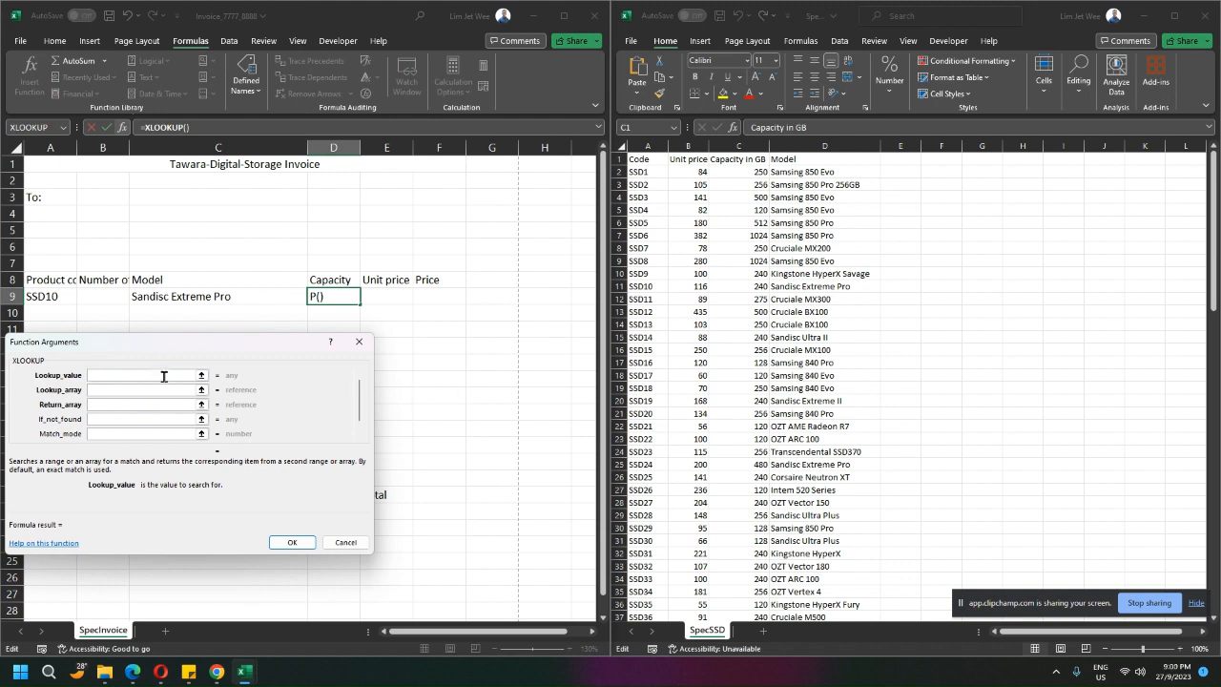
pyautogui.click(53, 297)
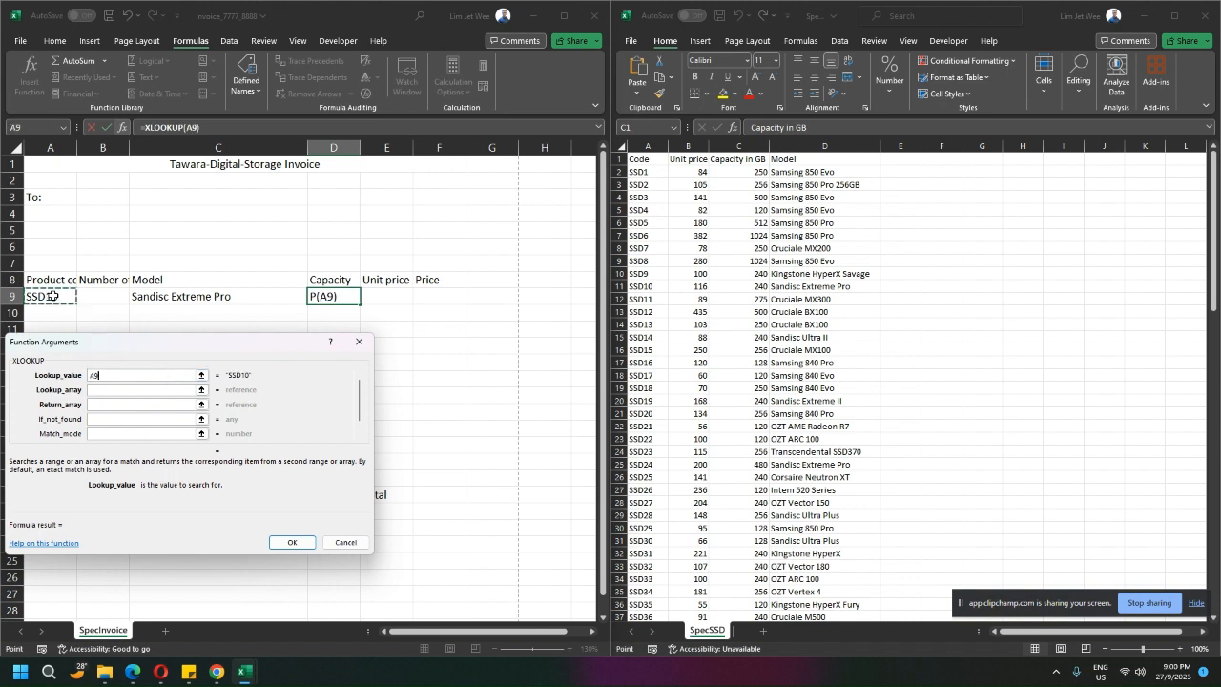
pyautogui.click(128, 390)
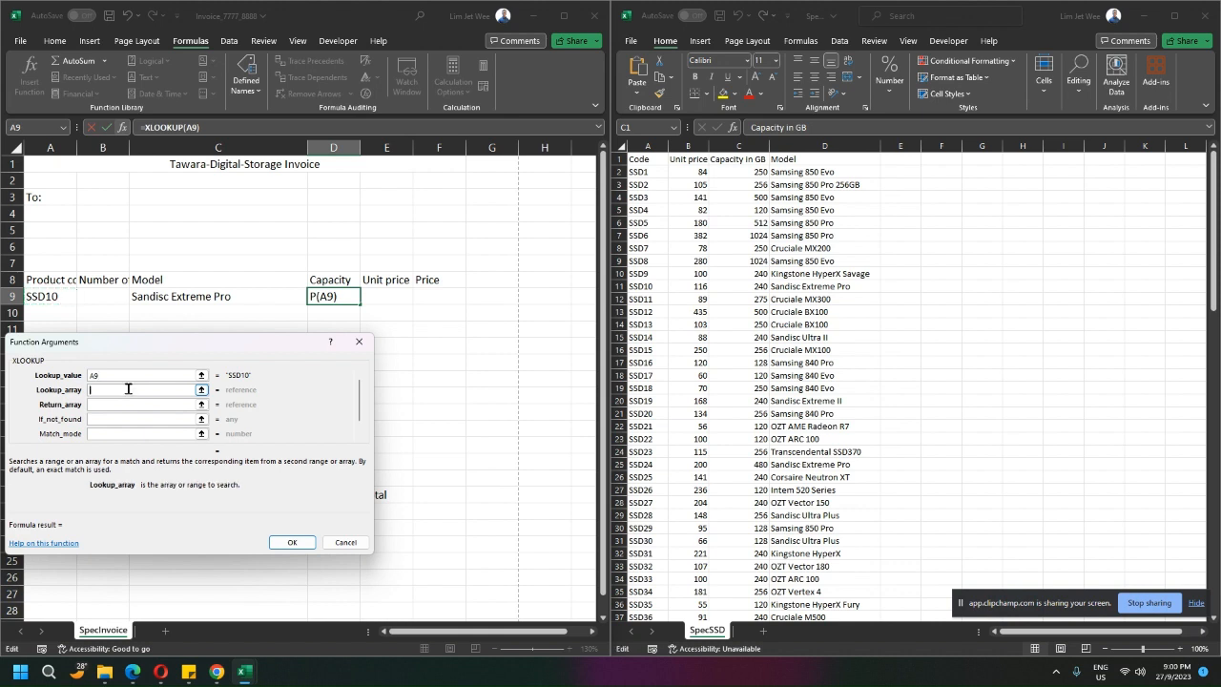
pyautogui.click(651, 174)
pyautogui.click(651, 175)
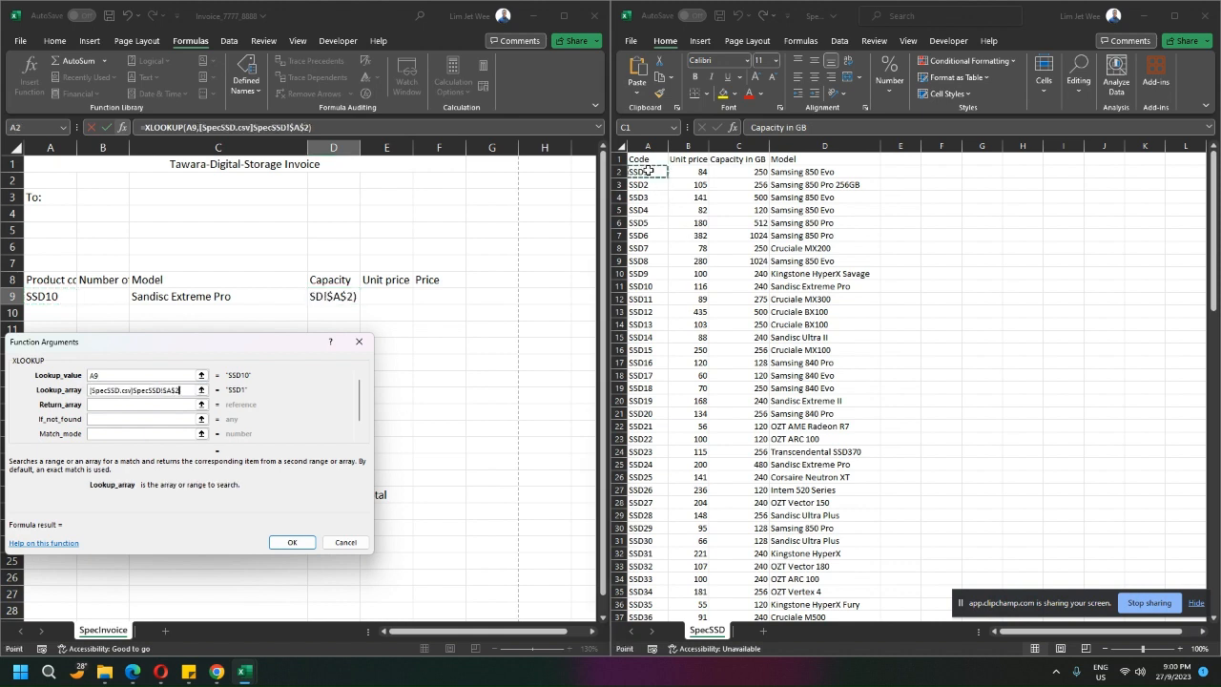
pyautogui.moveTo(653, 173); pyautogui.dragTo(645, 598)
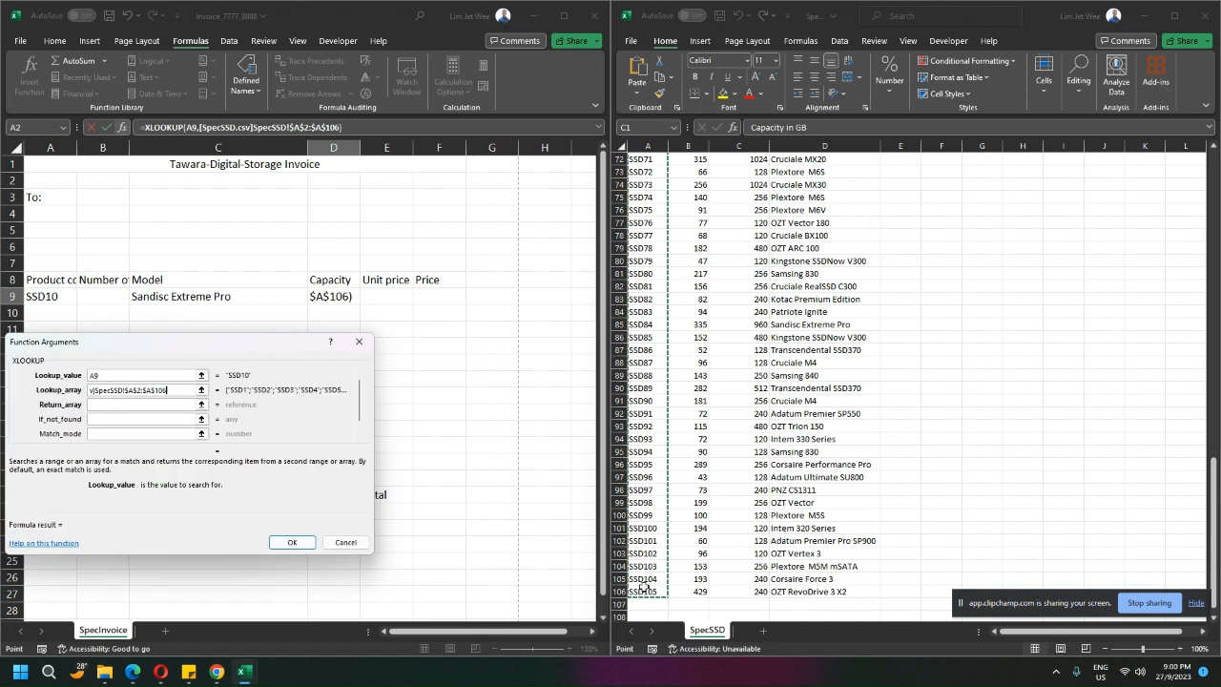
# Set the return array of D9's XLOOKUP to SpecSSD's capacities $C$2:$C$106 and complete the formula.
pyautogui.click(134, 404)
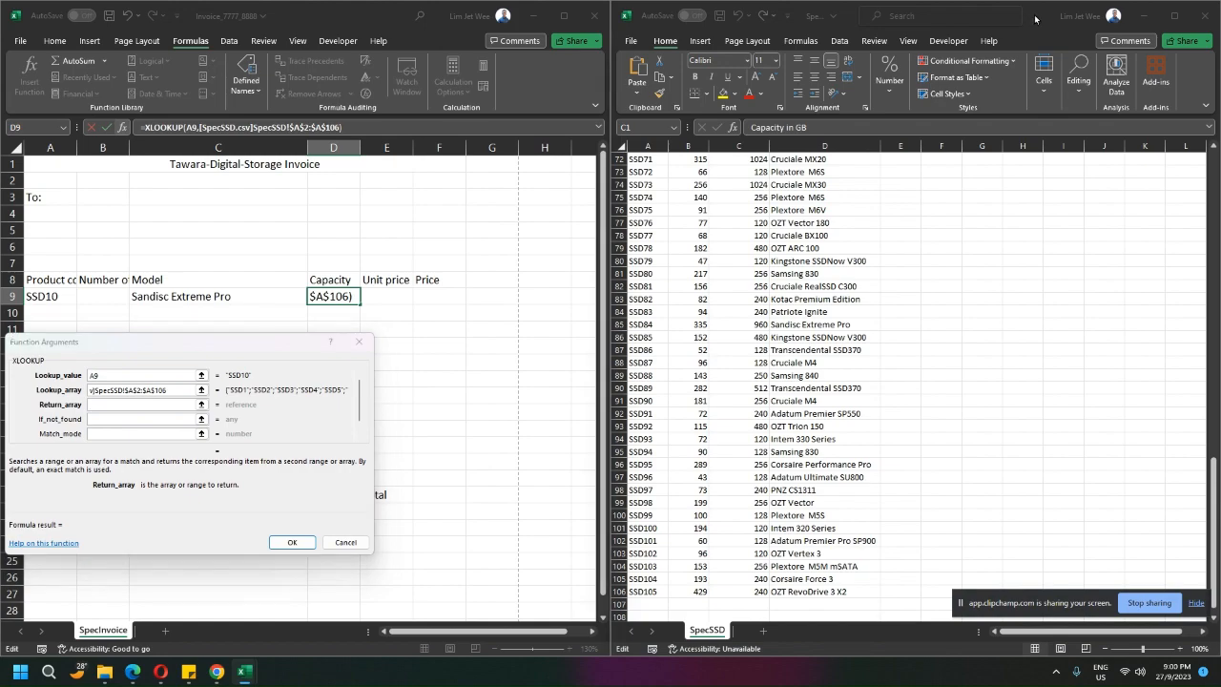
pyautogui.moveTo(1214, 483); pyautogui.dragTo(1214, 158)
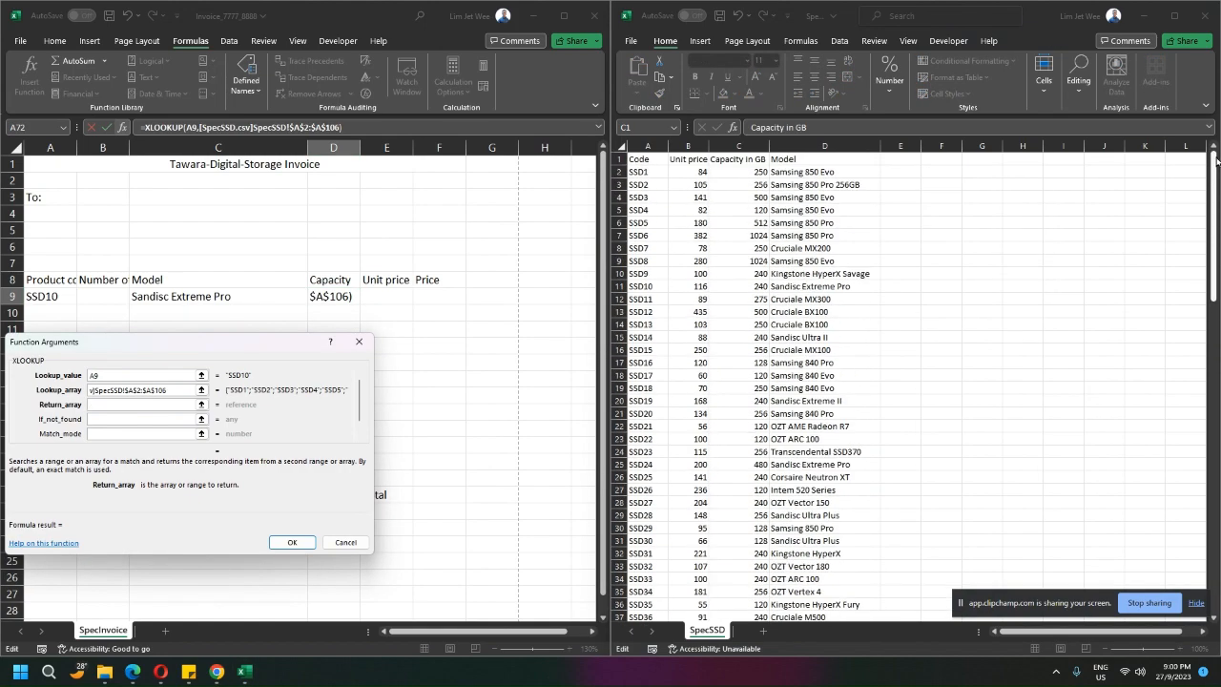
pyautogui.click(750, 172)
pyautogui.moveTo(750, 172); pyautogui.dragTo(749, 598)
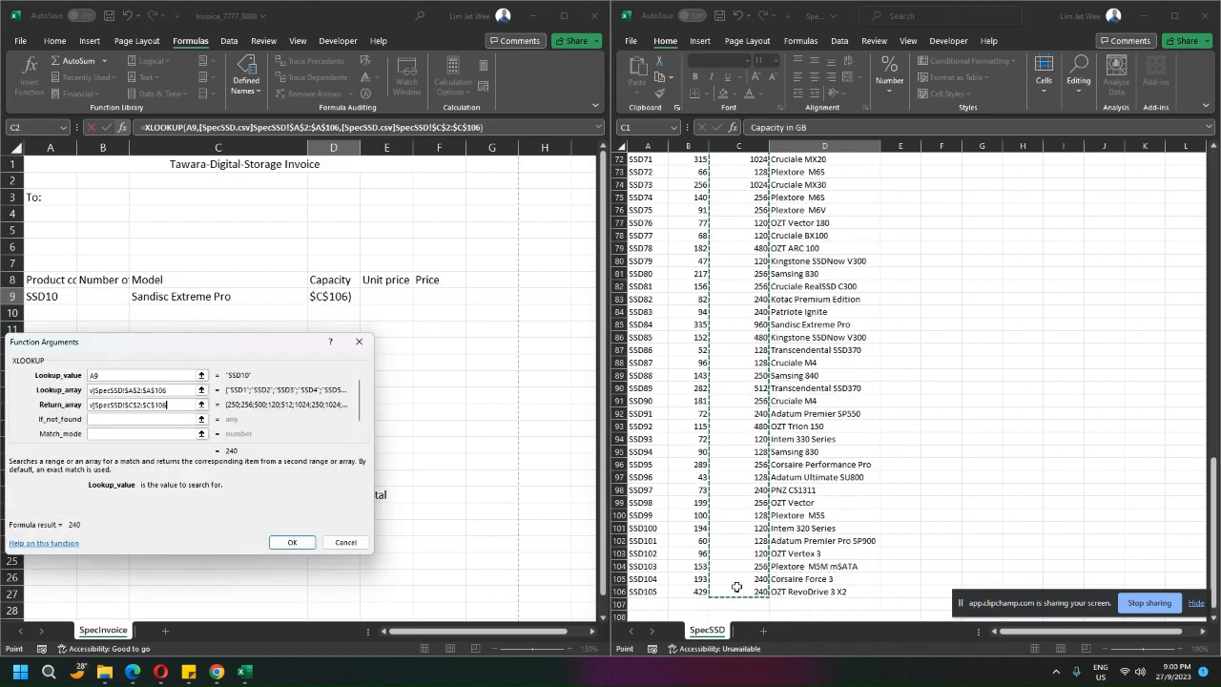
pyautogui.click(289, 543)
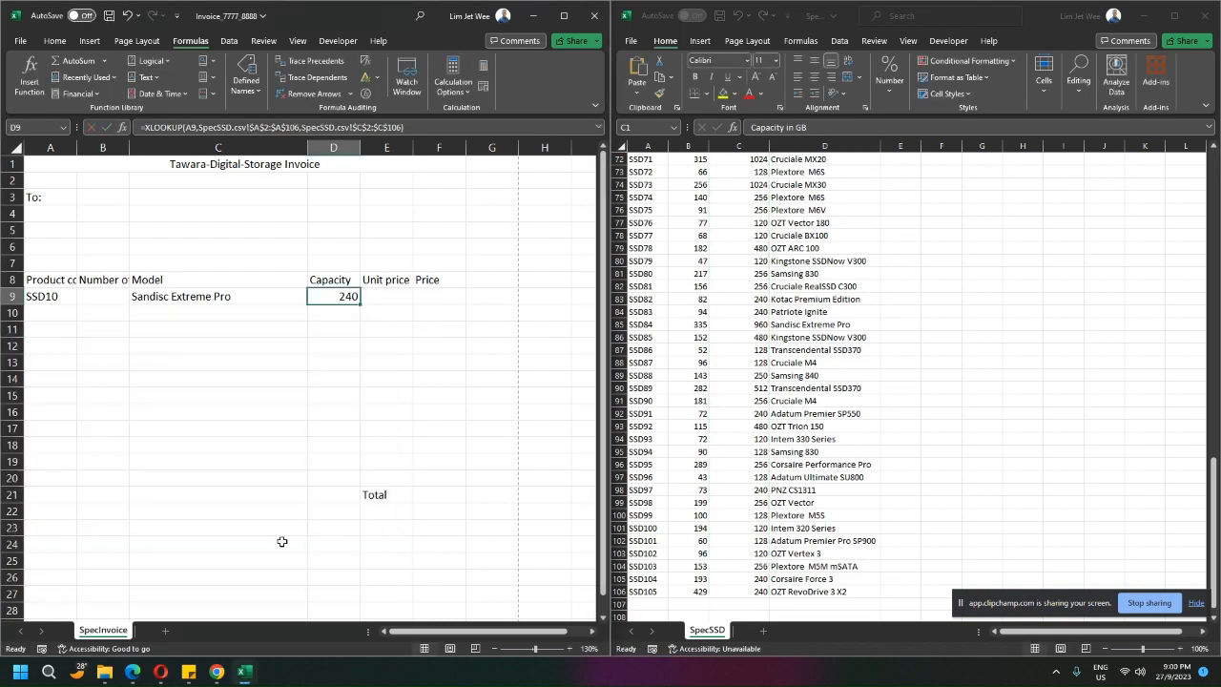
# Check the invoice's Capacity for product code SSD10 against that code's Capacity in GB in SpecSSD.
pyautogui.click(52, 296)
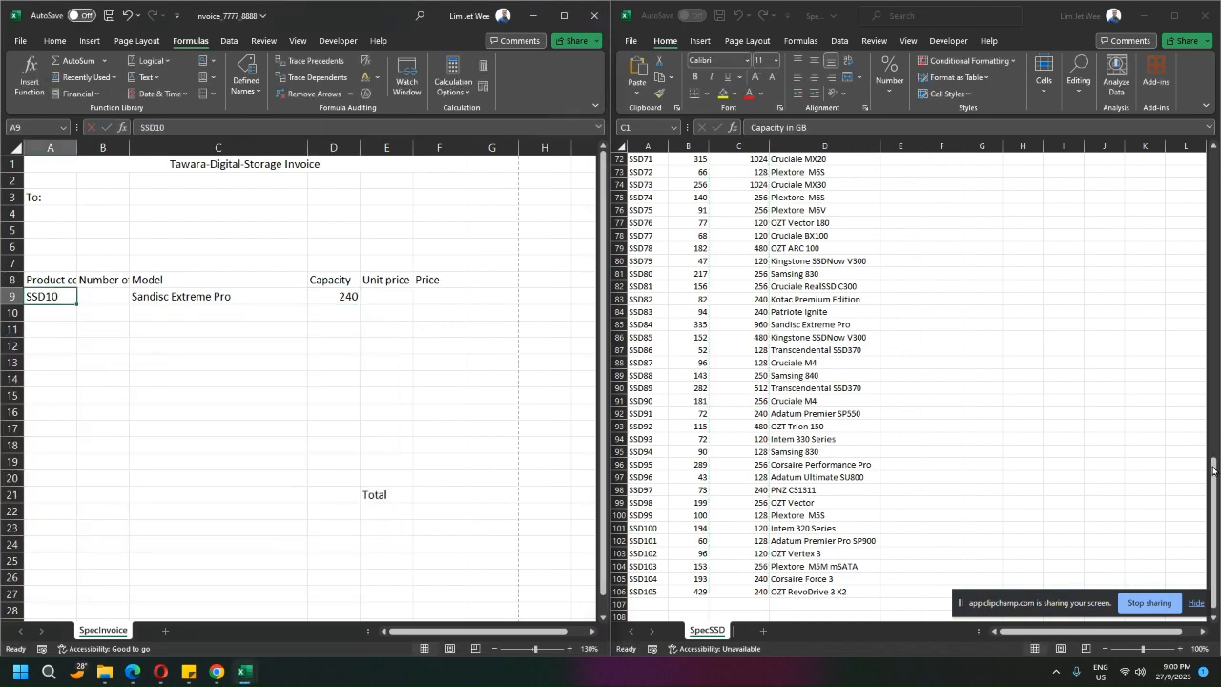
pyautogui.moveTo(1213, 470); pyautogui.dragTo(1213, 158)
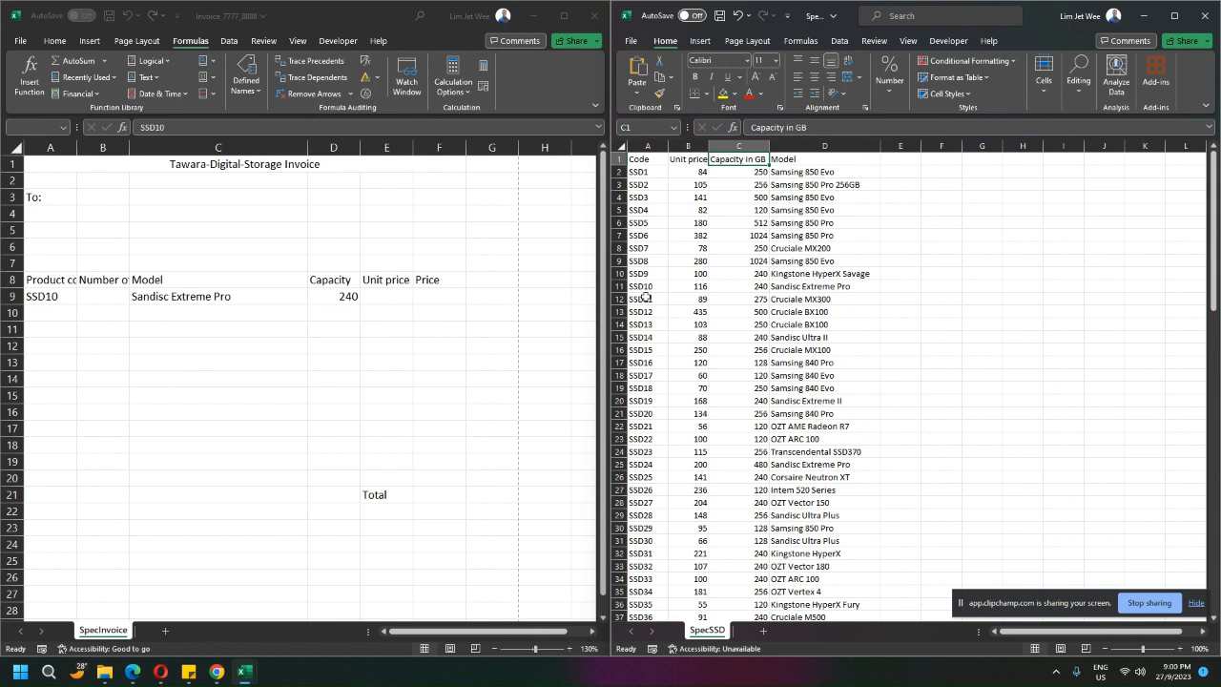
pyautogui.click(757, 287)
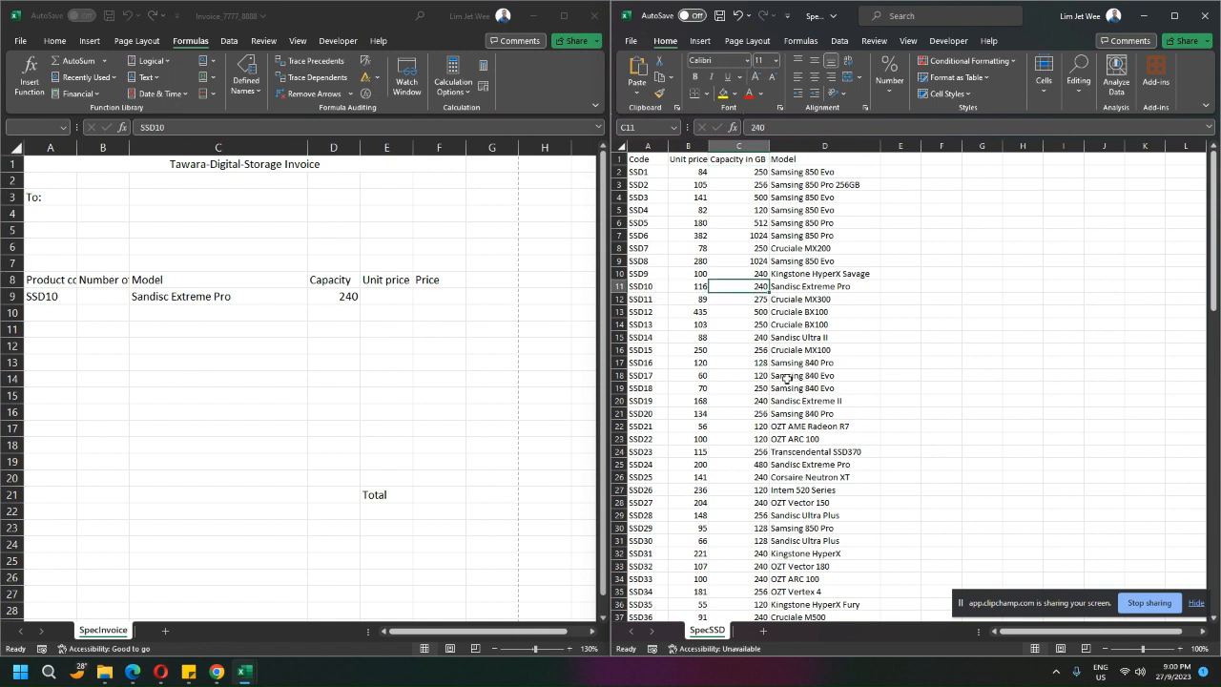
# Change the invoice's product code in A9 to SSD11.
pyautogui.click(59, 297)
pyautogui.doubleClick(60, 296)
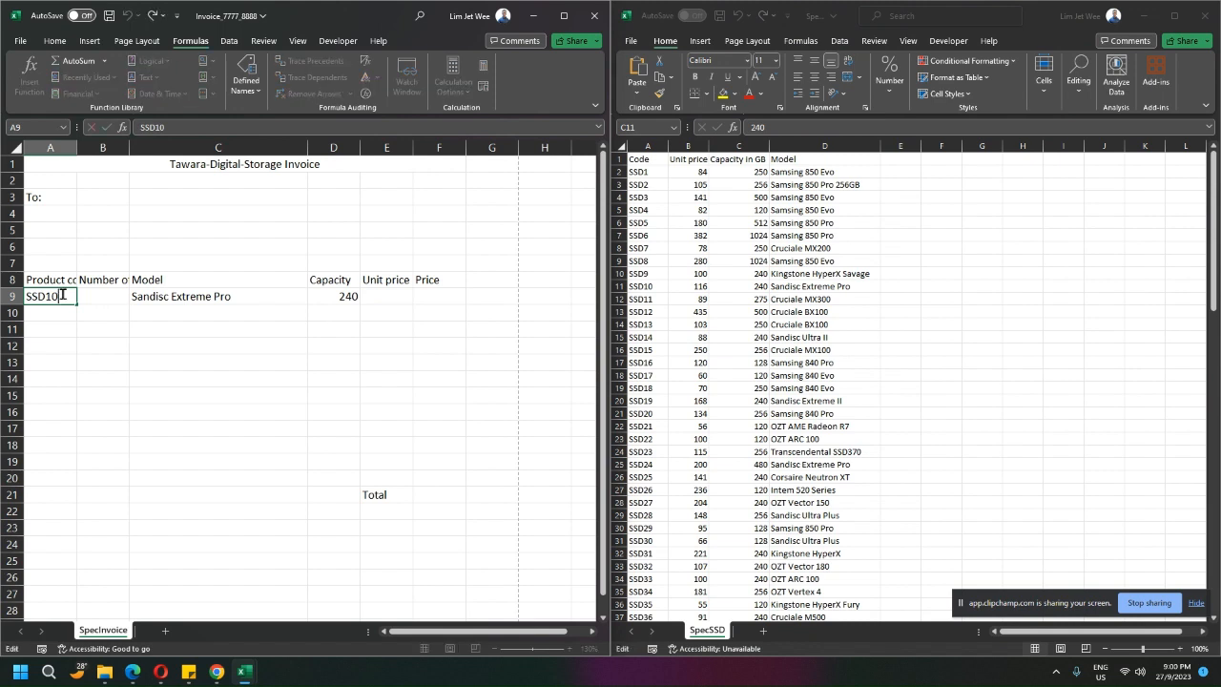
pyautogui.press('BackSpace')
pyautogui.write('1')
pyautogui.press('Return')
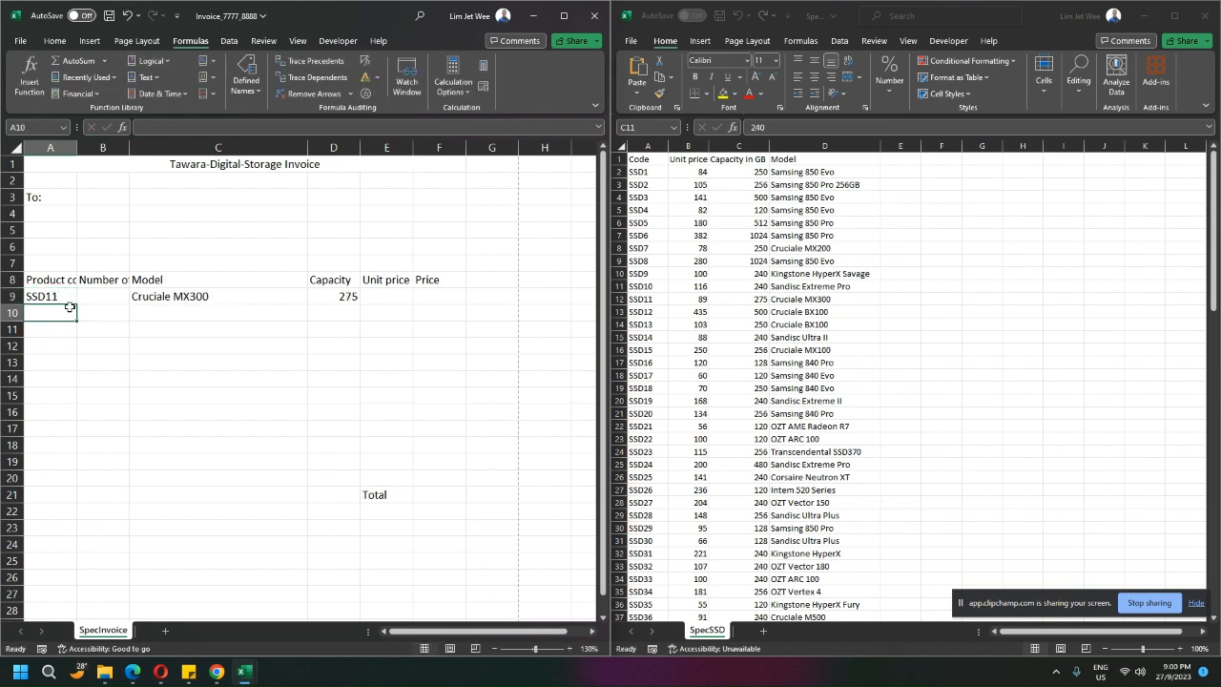
# Compare the invoice's Model and Capacity for SSD11 with that code's row in SpecSSD.
pyautogui.click(196, 300)
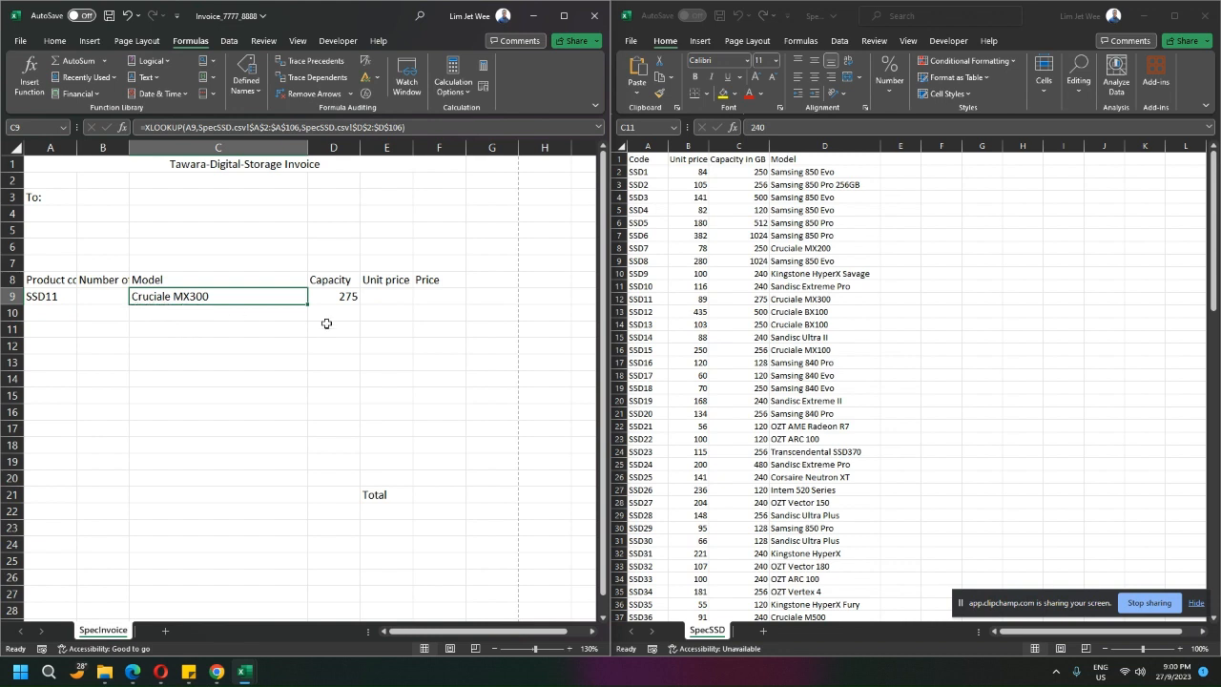
pyautogui.click(817, 303)
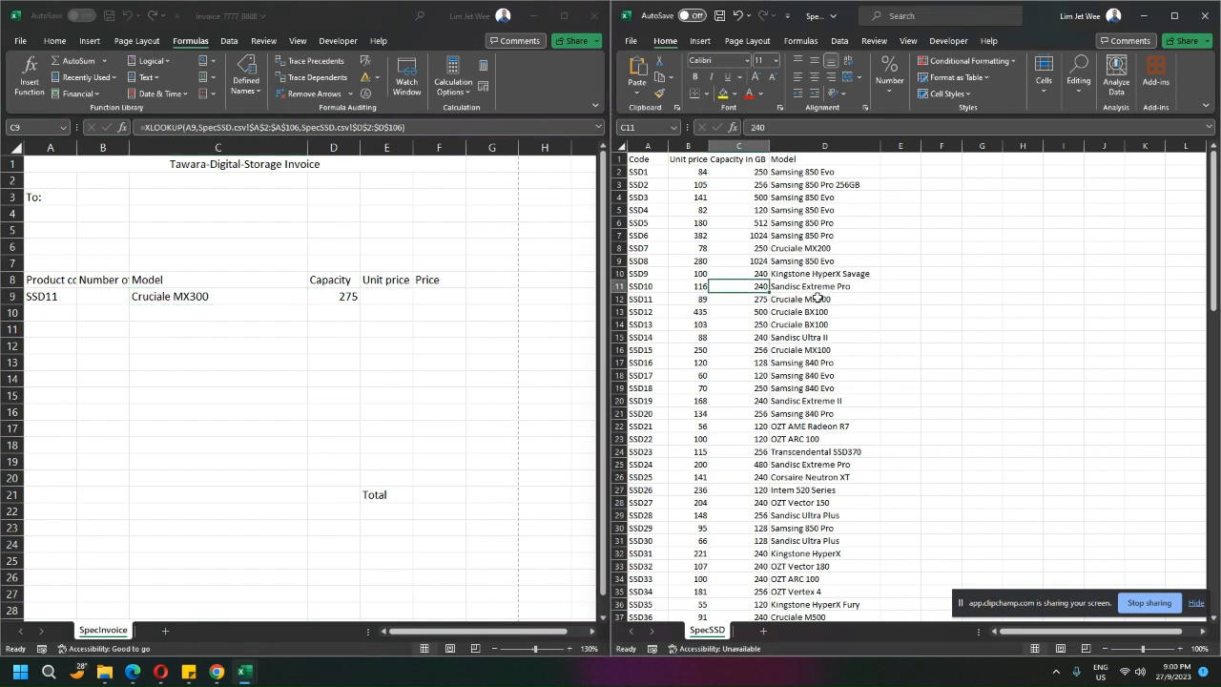
pyautogui.click(754, 301)
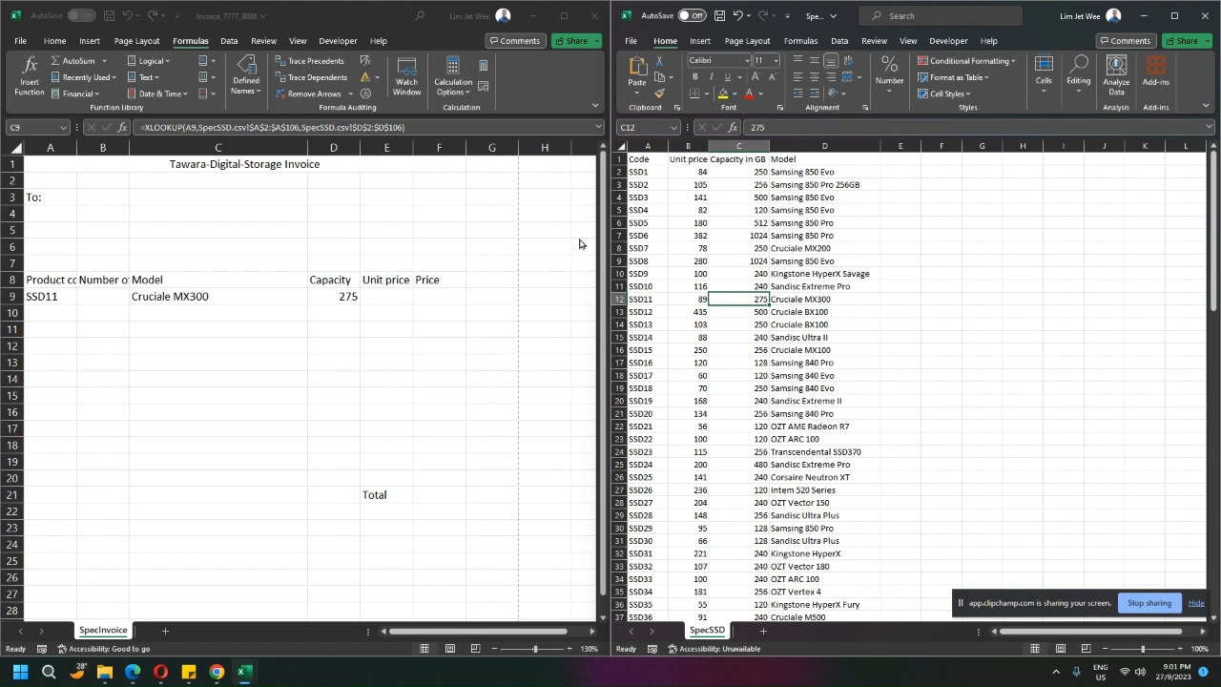
# Start an XLOOKUP in the invoice's Unit price cell E9 with lookup value A9 and SpecSSD codes $A$2:$A$106 as the lookup array.
pyautogui.click(386, 296)
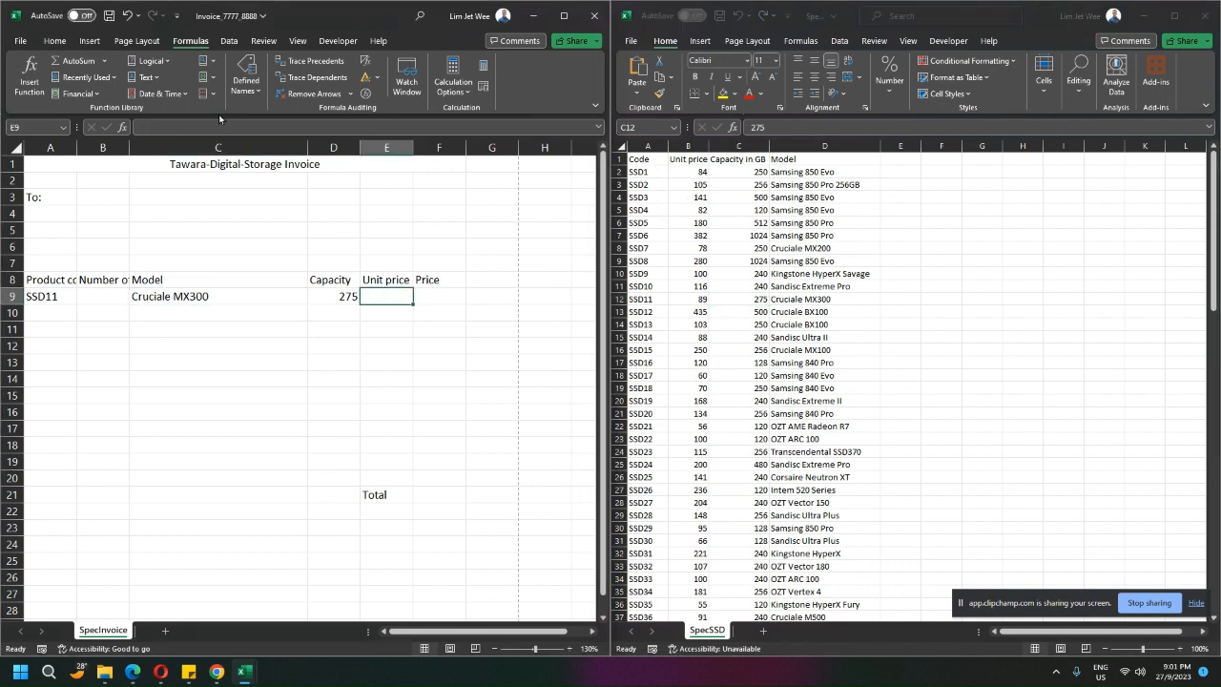
pyautogui.click(213, 61)
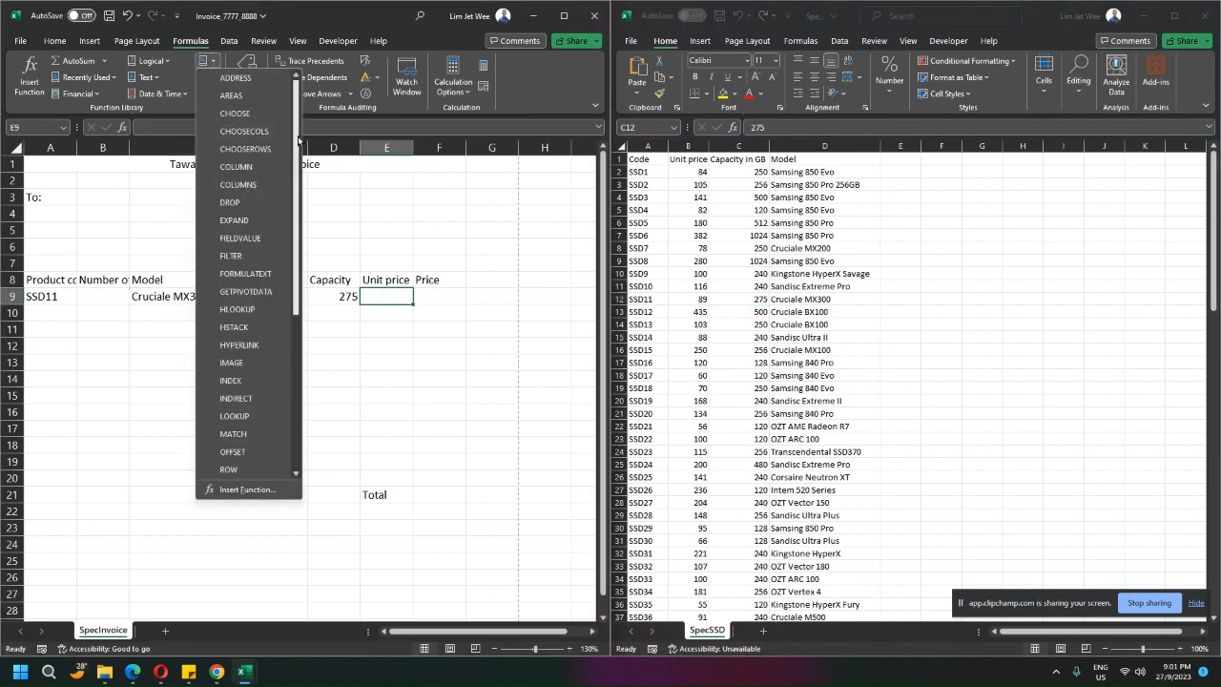
pyautogui.scroll(-5, 233, 448)
pyautogui.click(234, 452)
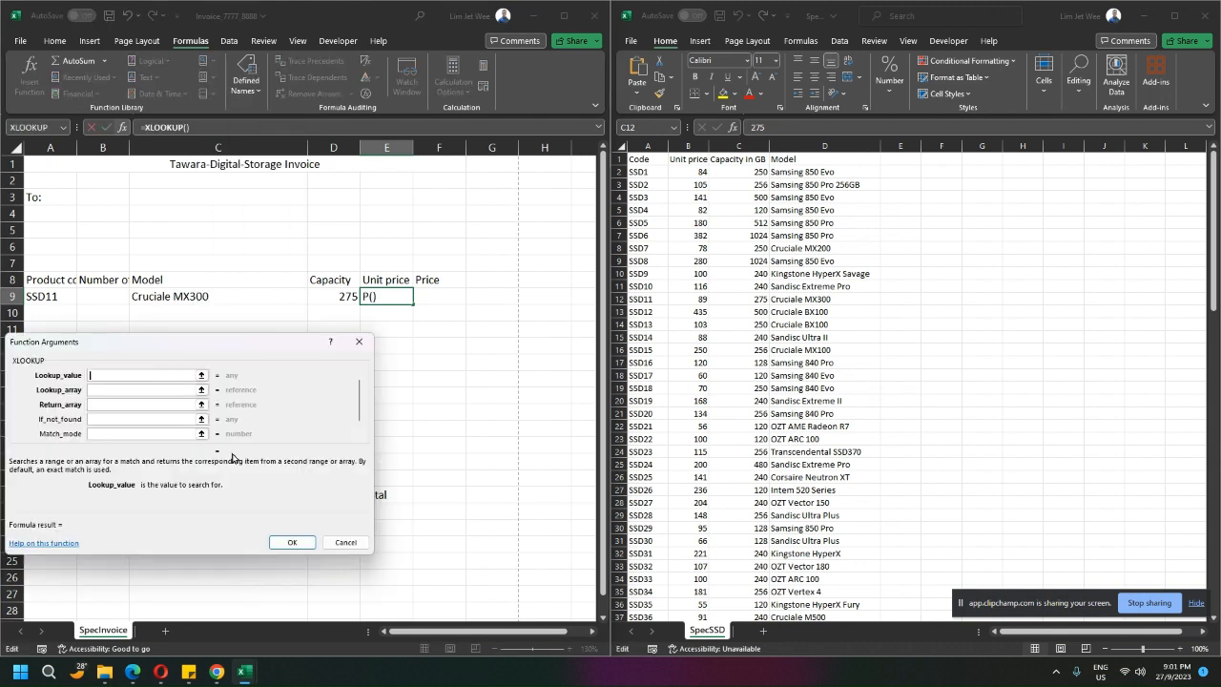
pyautogui.click(45, 298)
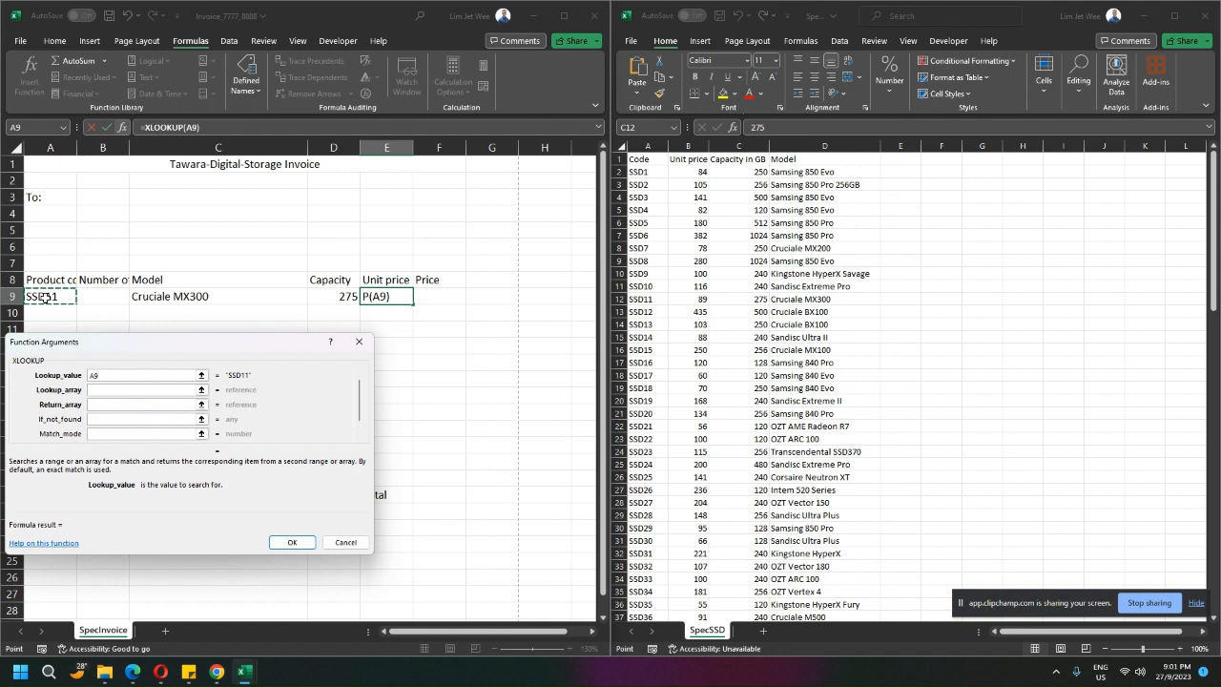
pyautogui.click(201, 390)
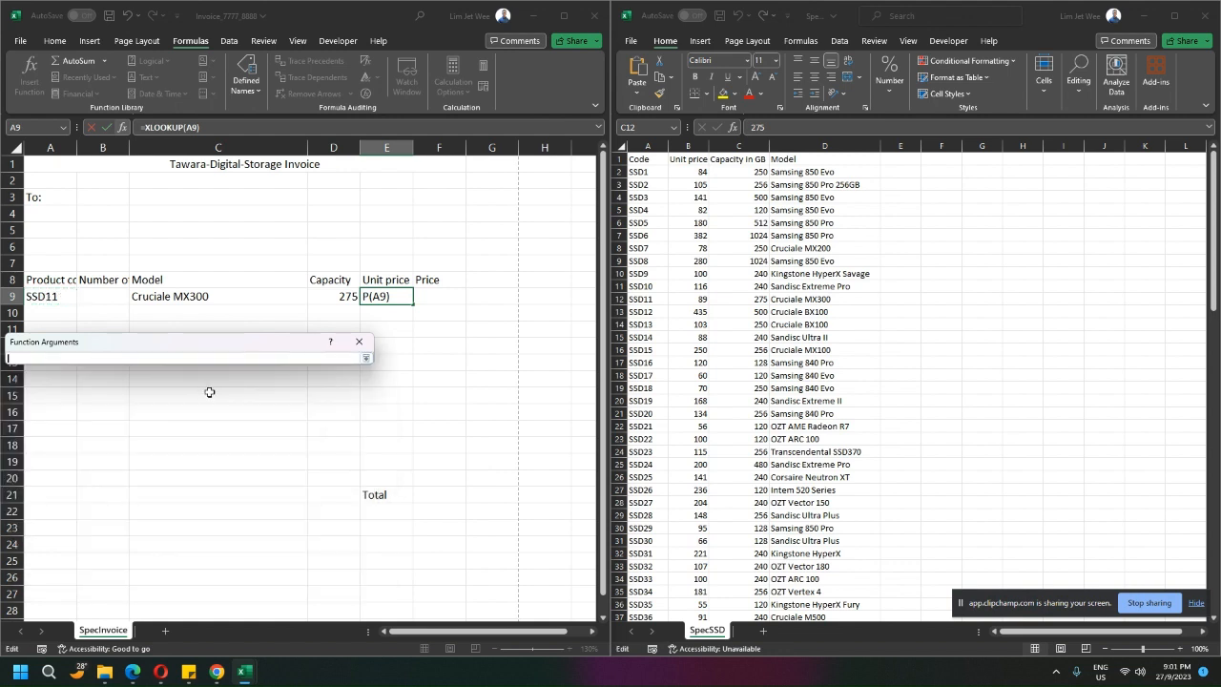
pyautogui.click(646, 177)
pyautogui.moveTo(646, 176); pyautogui.dragTo(645, 592)
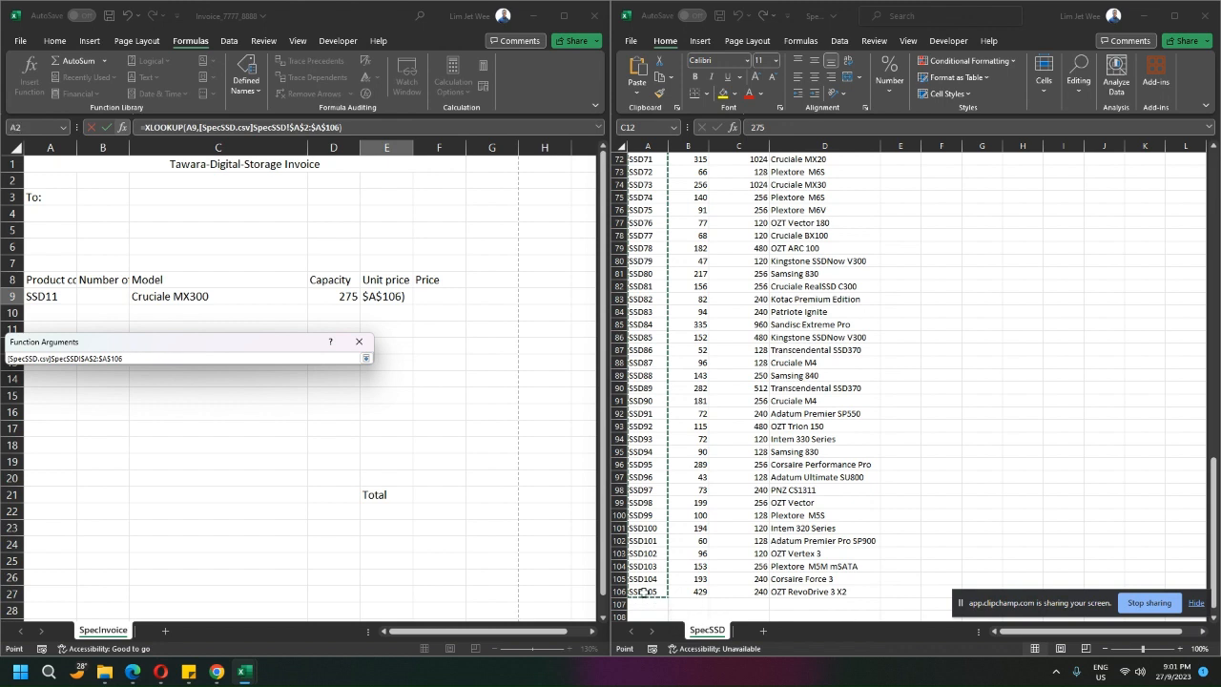
pyautogui.press('Return')
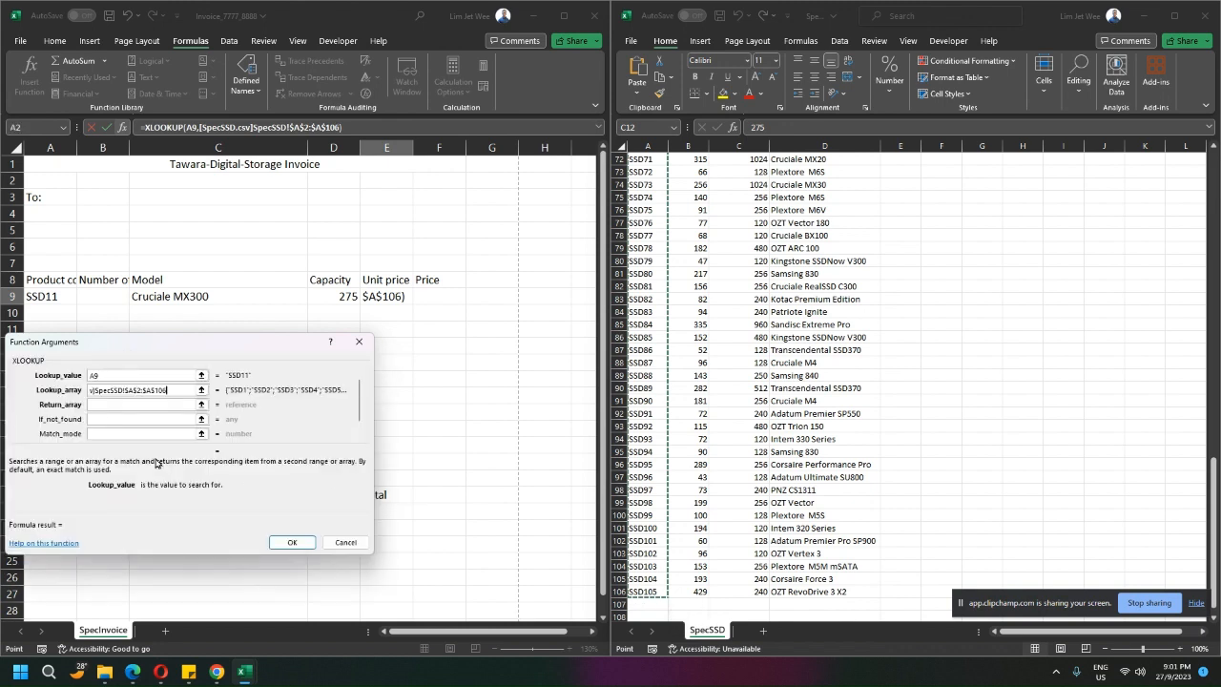
# Set the return array of E9's XLOOKUP to SpecSSD's unit prices $B$2:$B$106 and complete the formula.
pyautogui.click(106, 403)
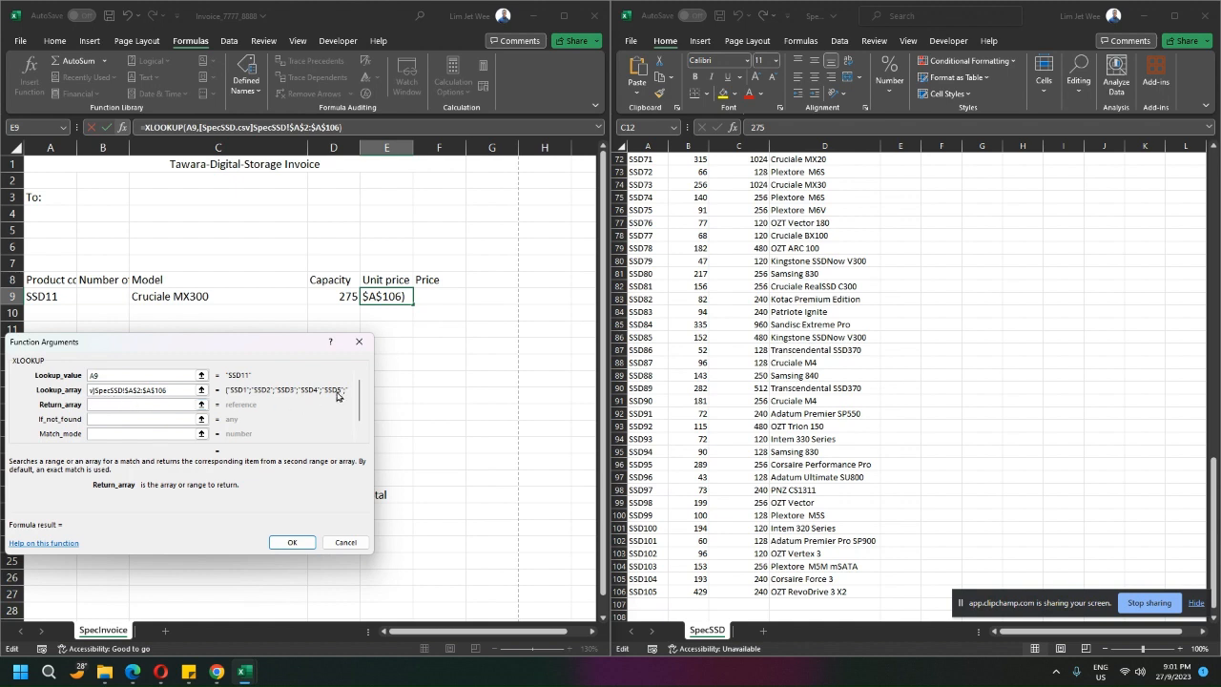
pyautogui.click(1213, 474)
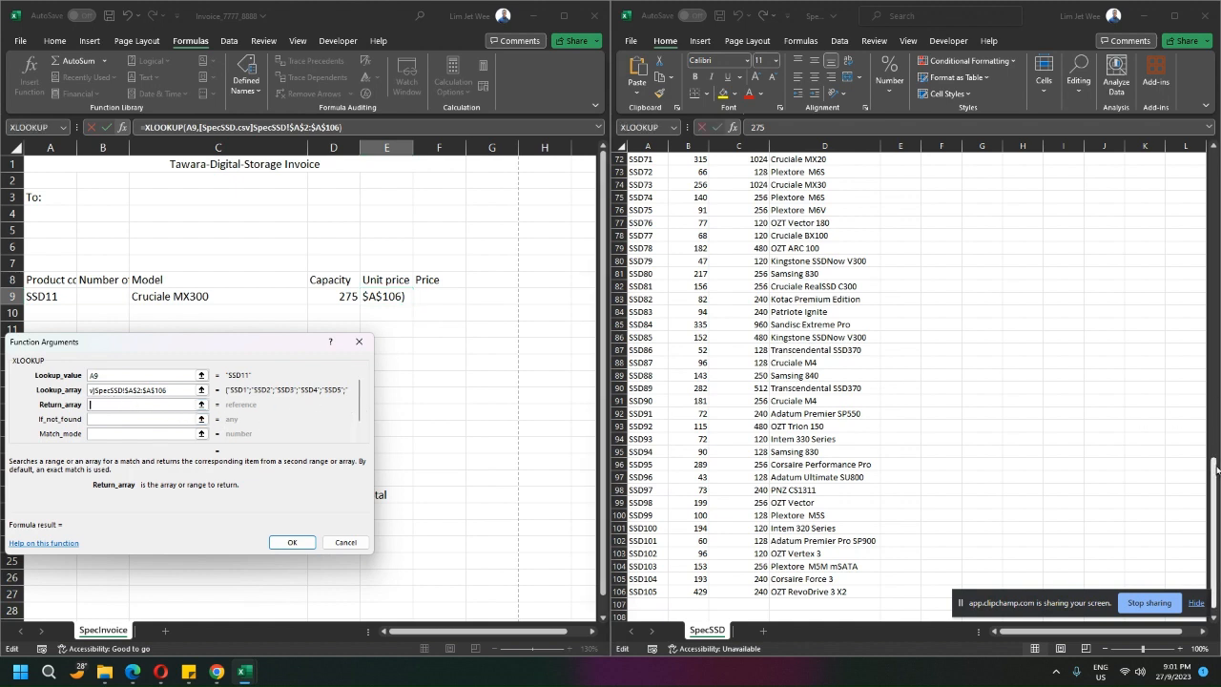
pyautogui.scroll(20, 1213, 485)
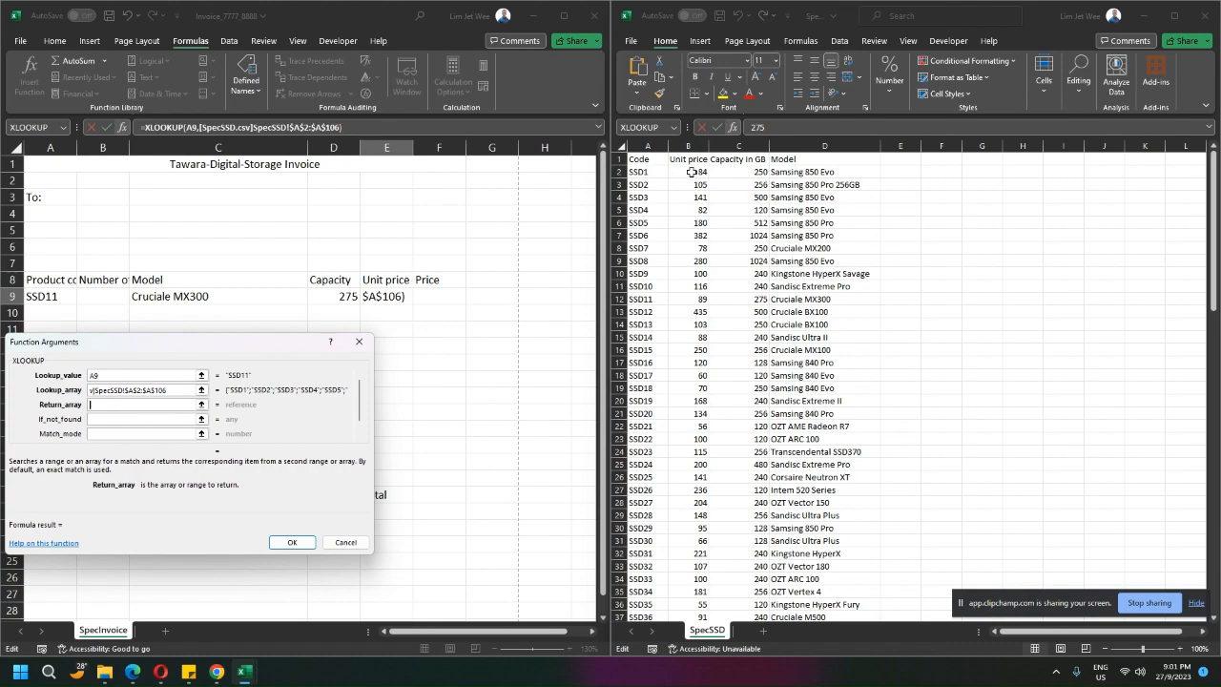
pyautogui.moveTo(691, 171); pyautogui.dragTo(698, 665)
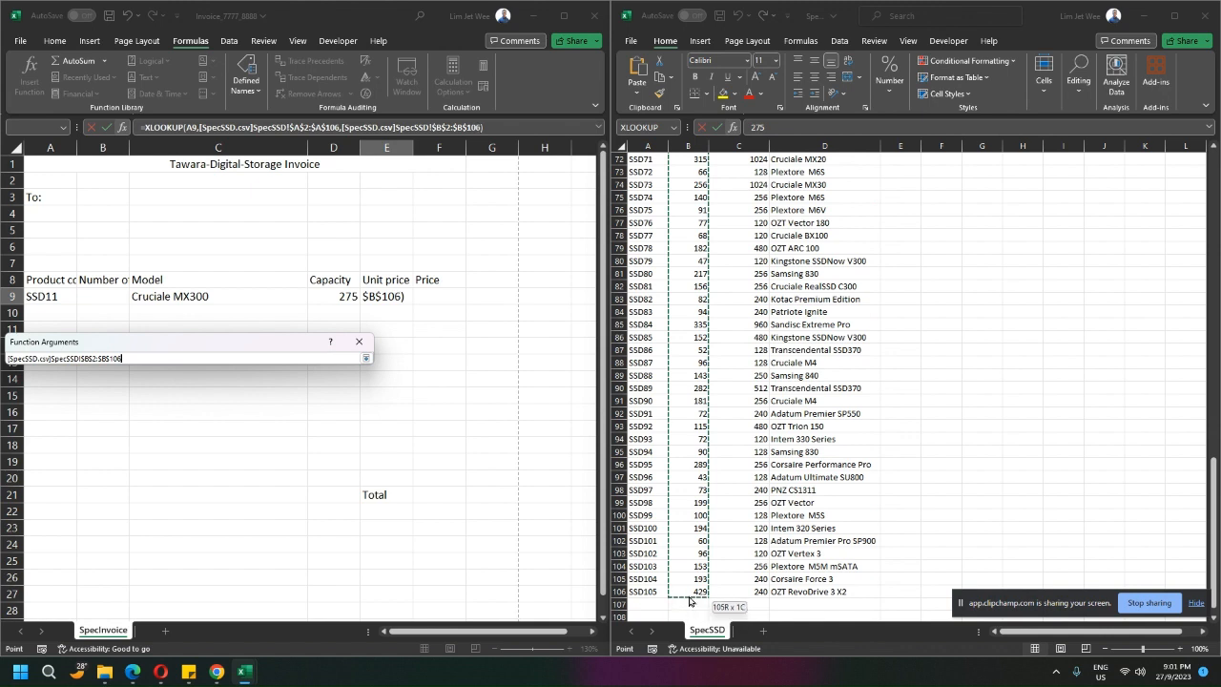
pyautogui.moveTo(688, 599); pyautogui.dragTo(688, 599)
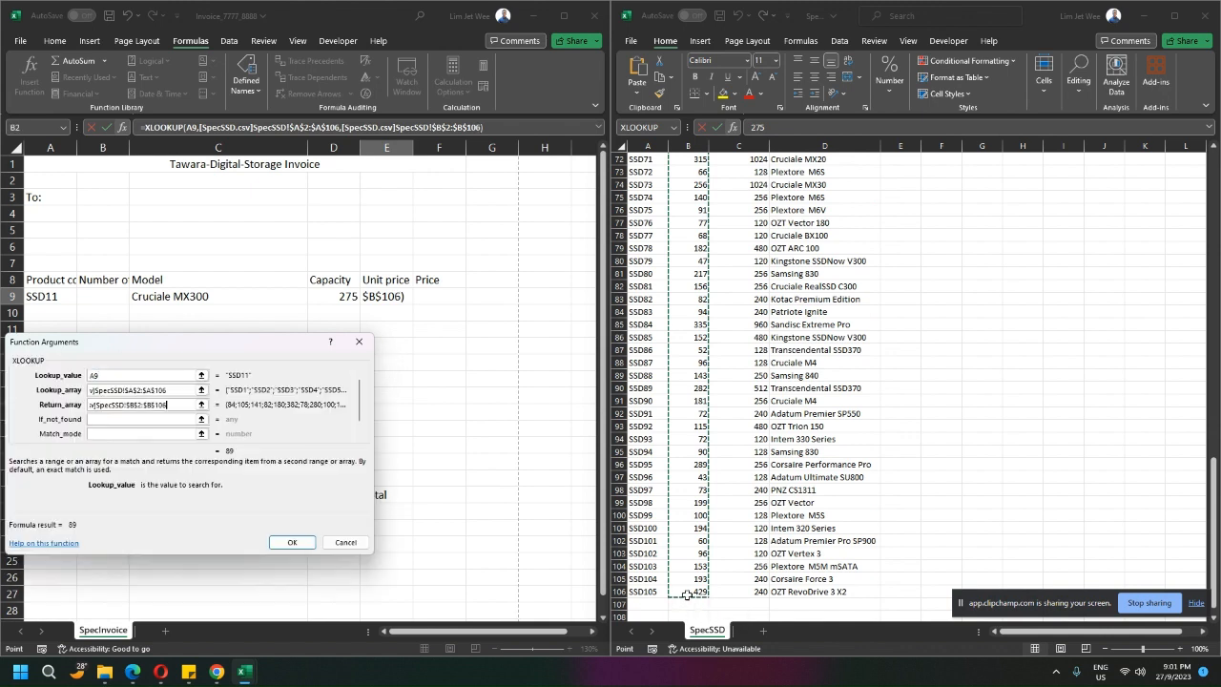
pyautogui.click(289, 542)
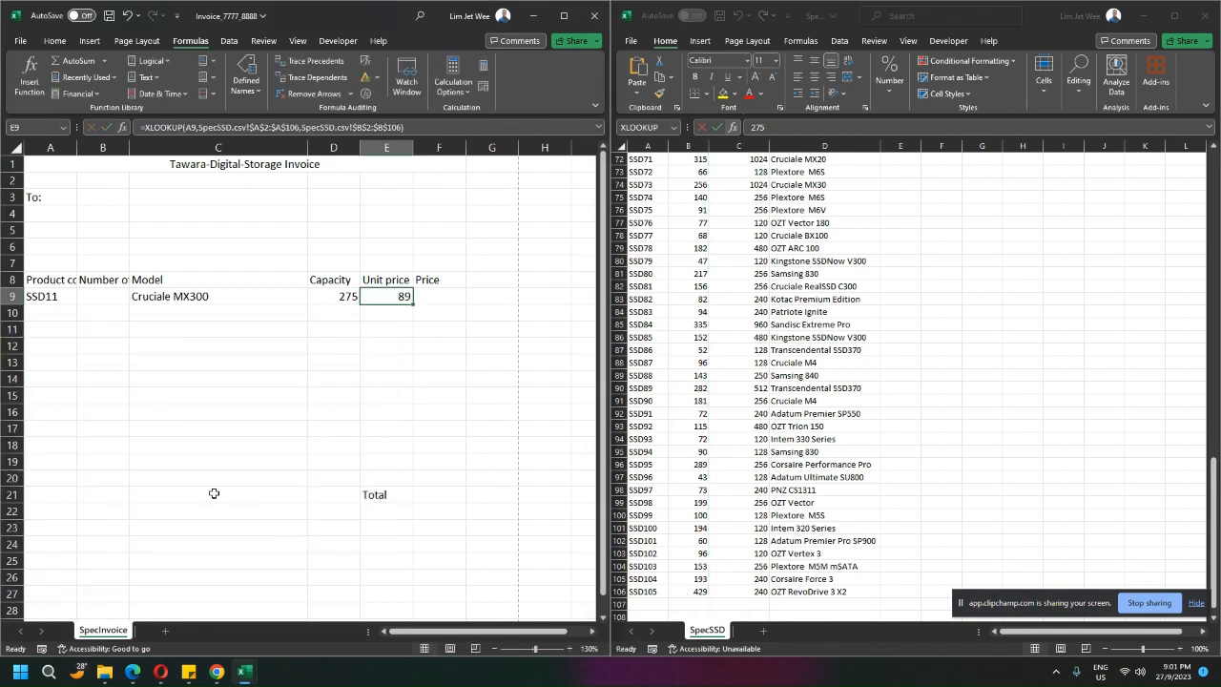
# Compare the invoice's Unit price for SSD11 with the unit price in that code's SpecSSD row.
pyautogui.click(38, 298)
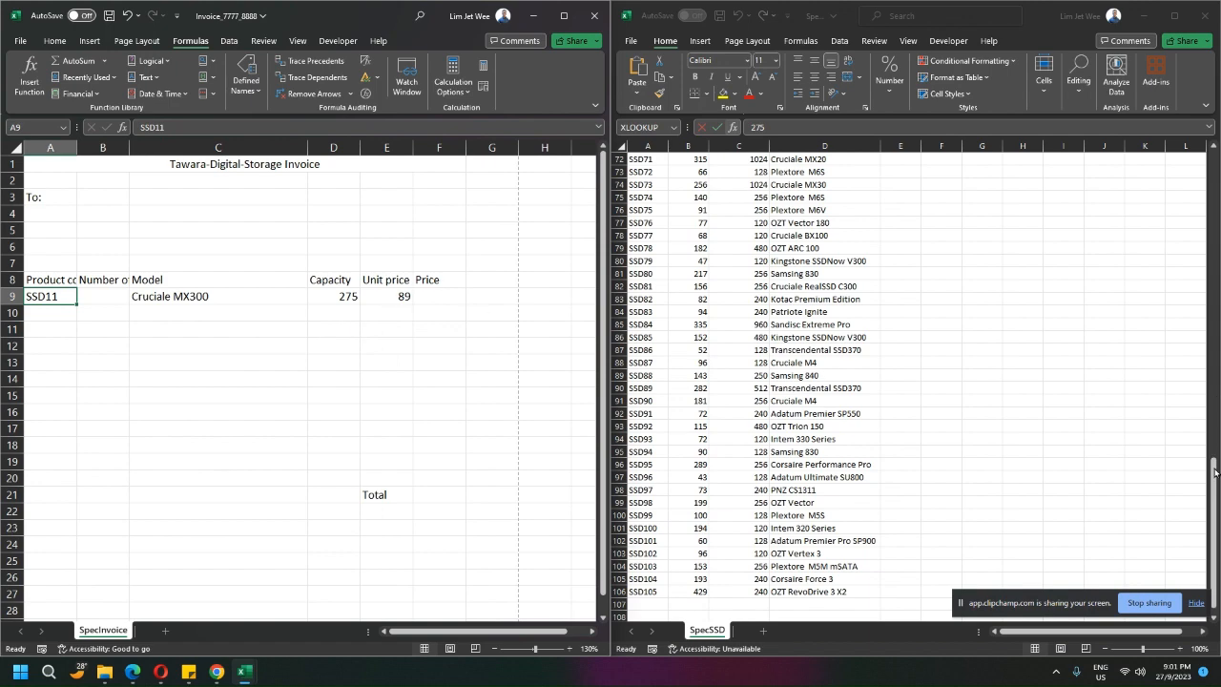
pyautogui.moveTo(1214, 473); pyautogui.dragTo(1214, 171)
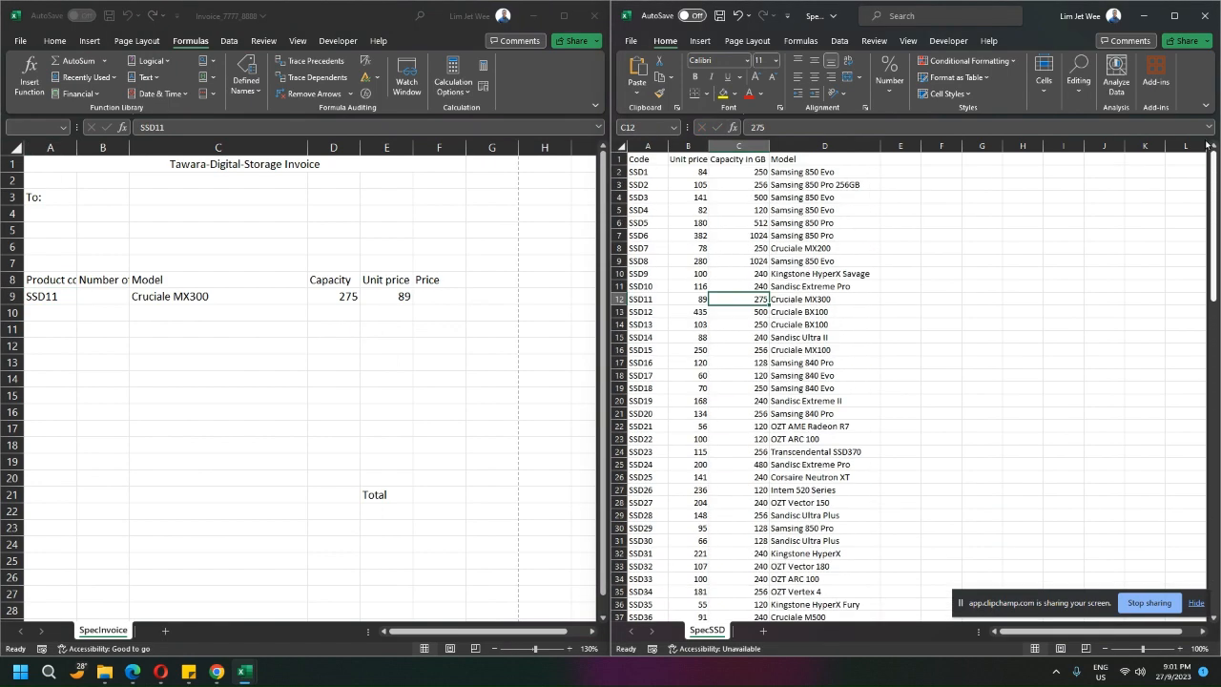
pyautogui.click(688, 299)
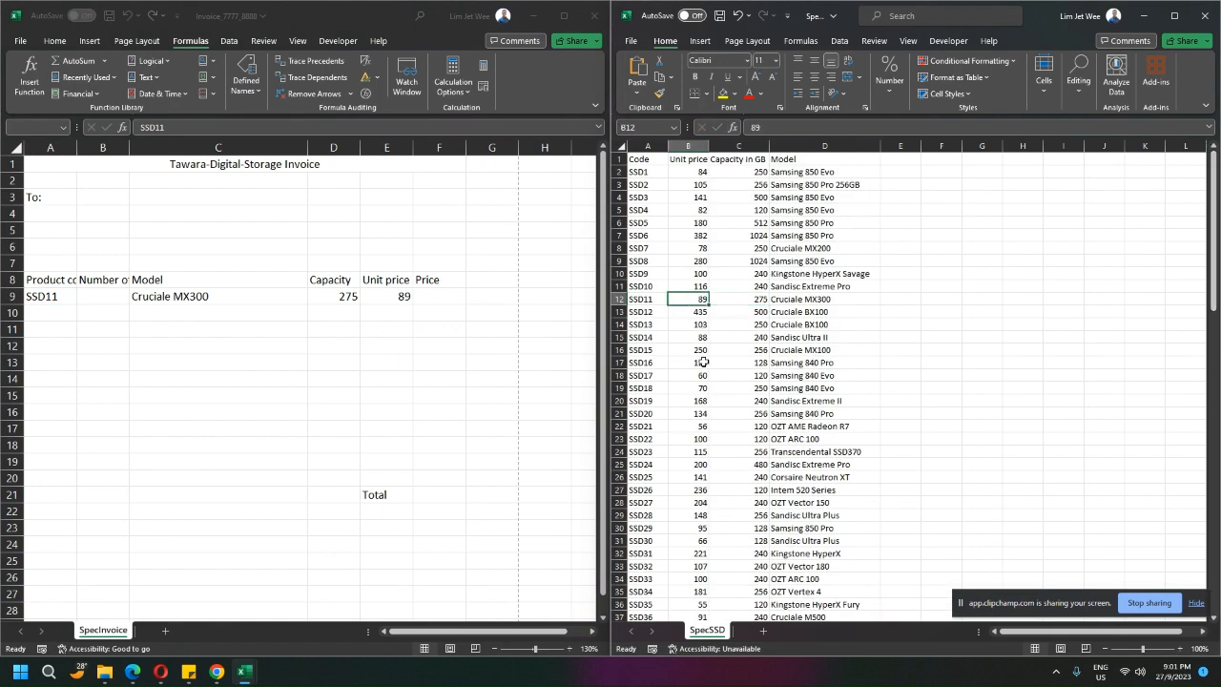
# Change the invoice's product code in A9 to SSD27.
pyautogui.click(65, 299)
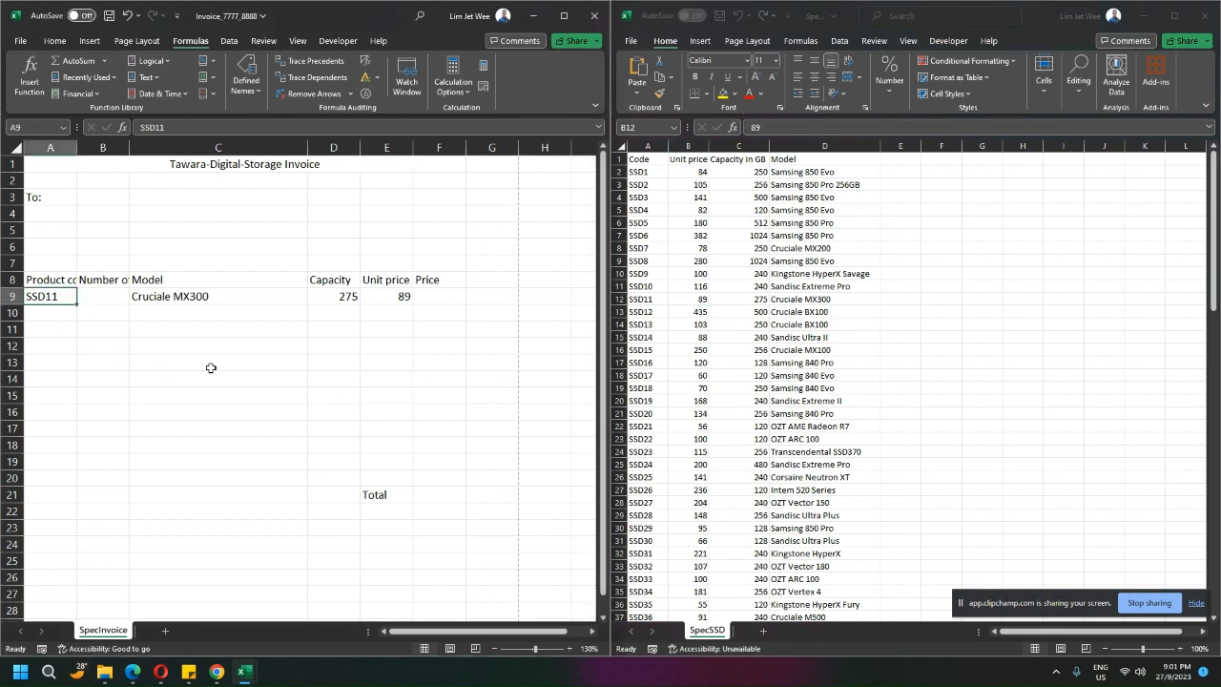
pyautogui.press('F2')
pyautogui.press('BackSpace')
pyautogui.press('BackSpace')
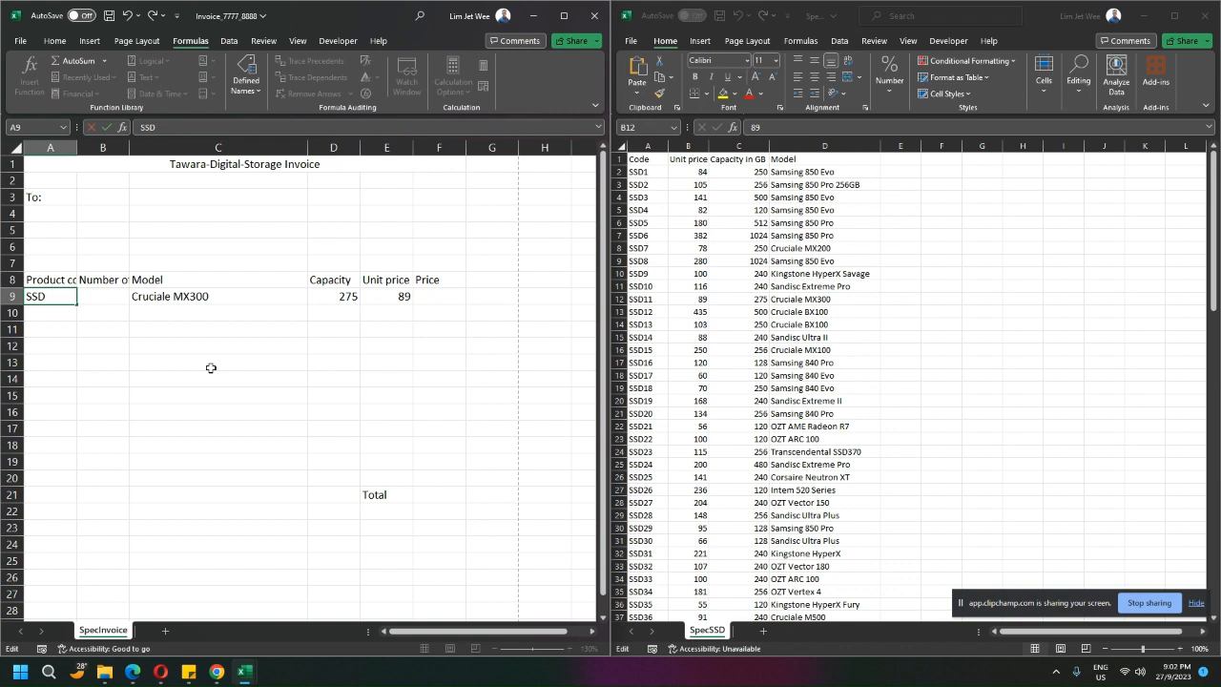
pyautogui.press('Return')
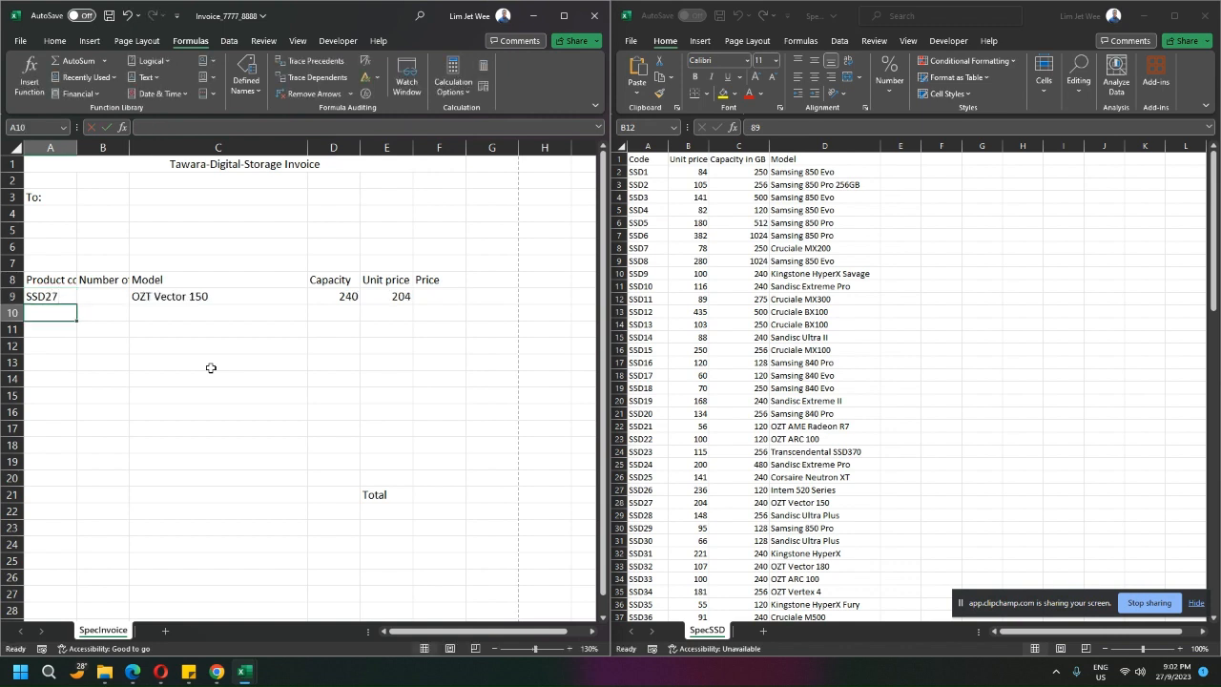
# Compare the invoice's Model and Capacity for SSD27 with the matching cells in that code's SpecSSD row.
pyautogui.click(203, 299)
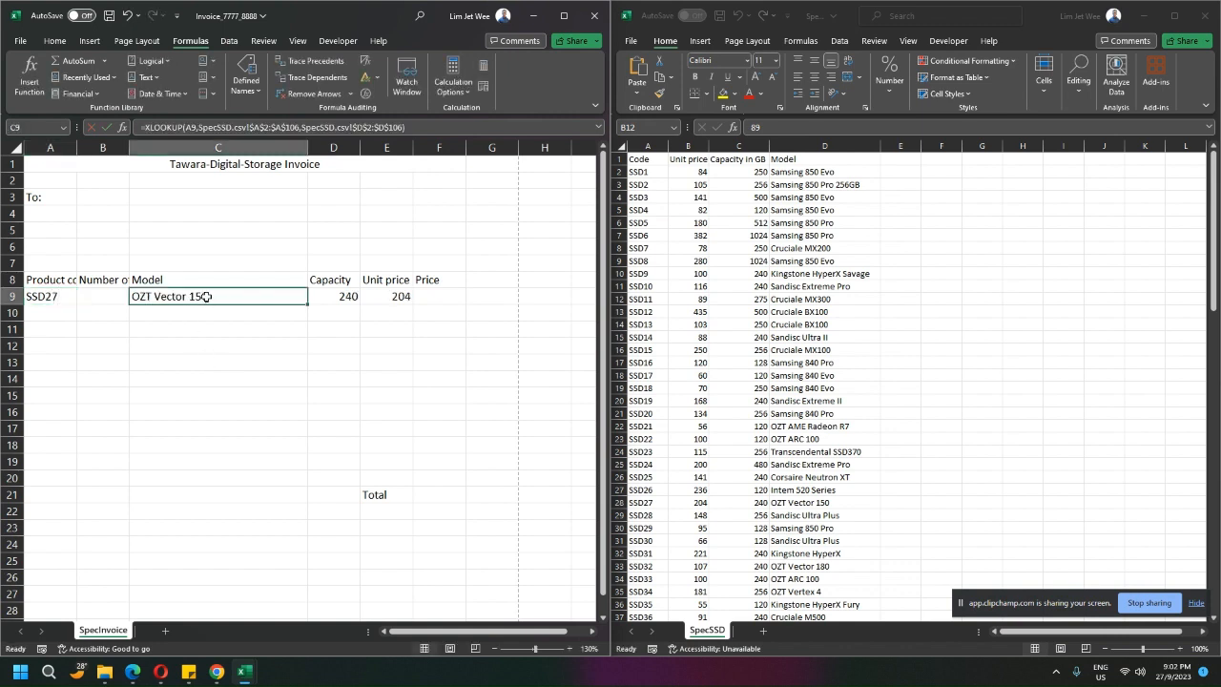
pyautogui.click(652, 503)
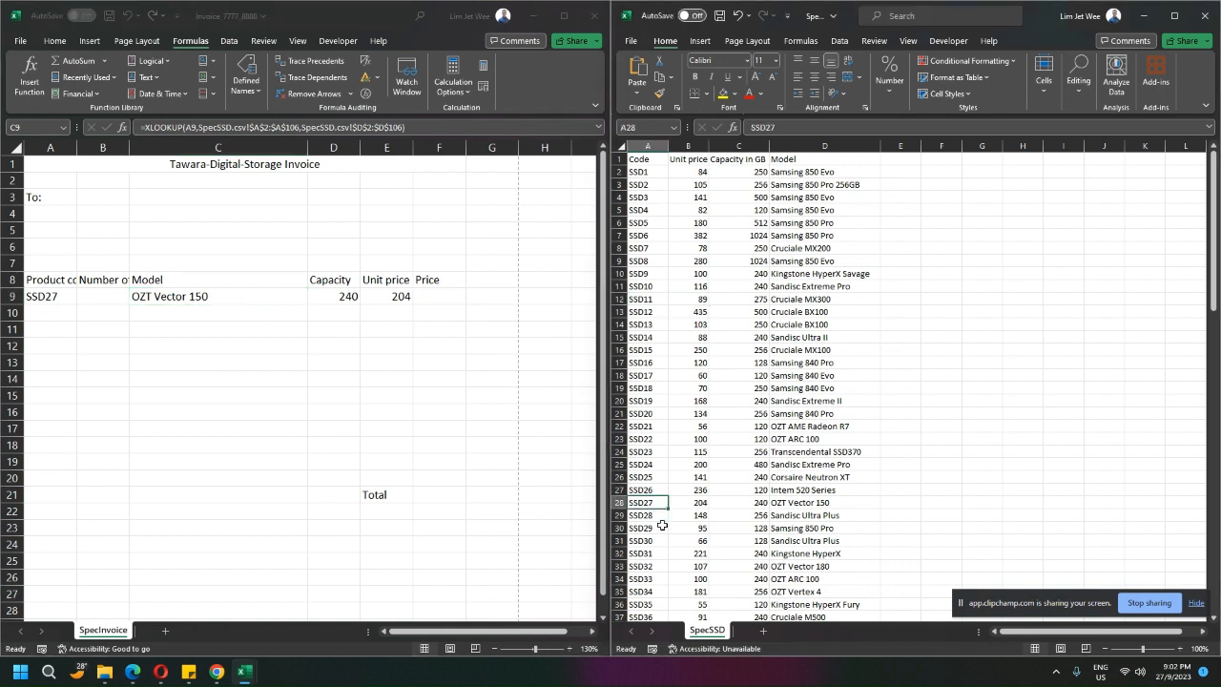
pyautogui.click(798, 504)
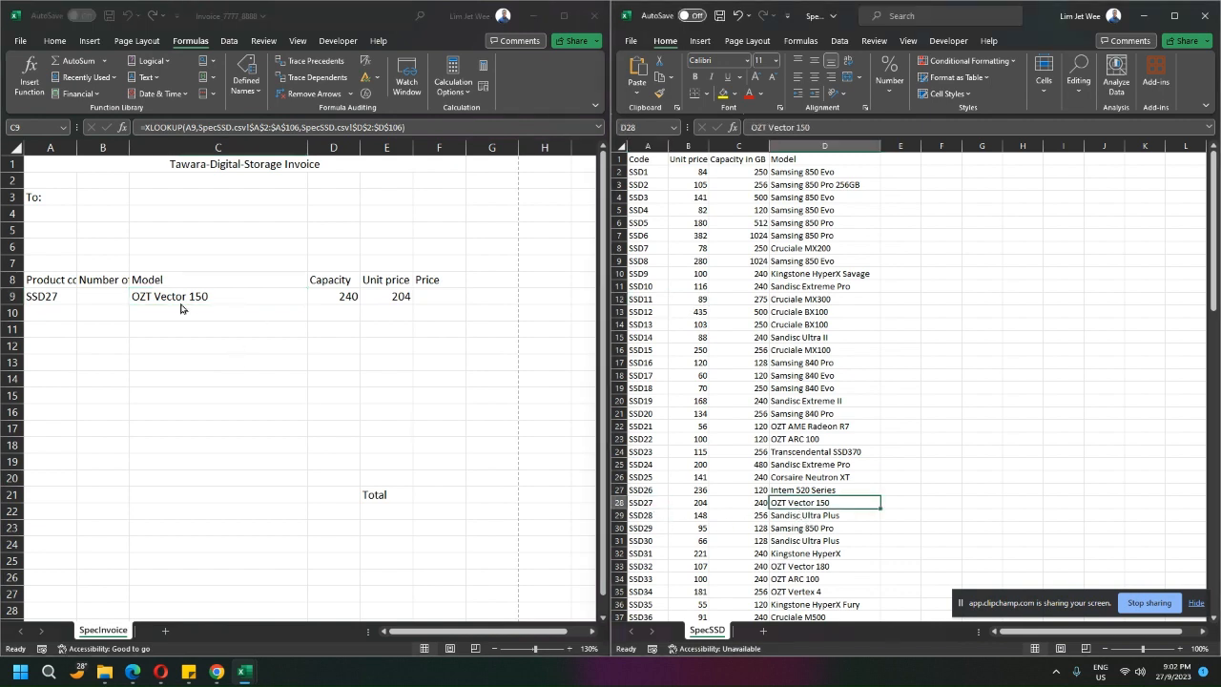
pyautogui.click(336, 295)
pyautogui.click(336, 296)
pyautogui.click(791, 506)
pyautogui.click(744, 504)
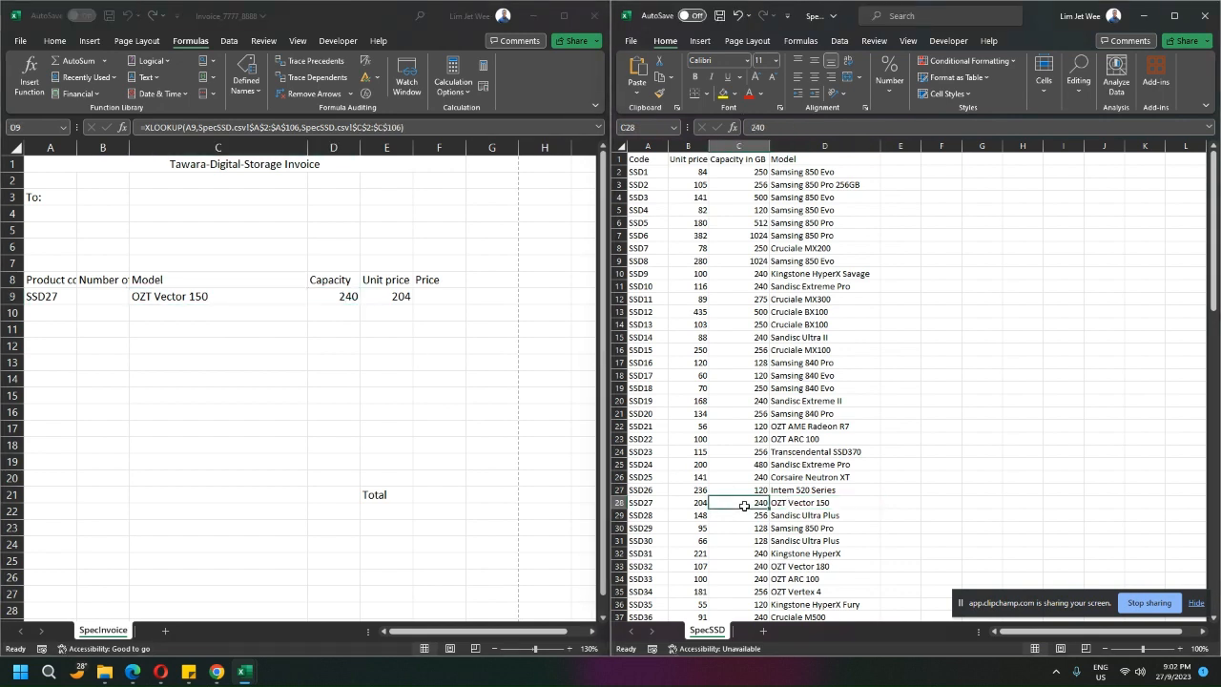
# Check the invoice's Unit price for SSD27 against SpecSSD cell B28 and select the whole SSD27 row there.
pyautogui.click(396, 301)
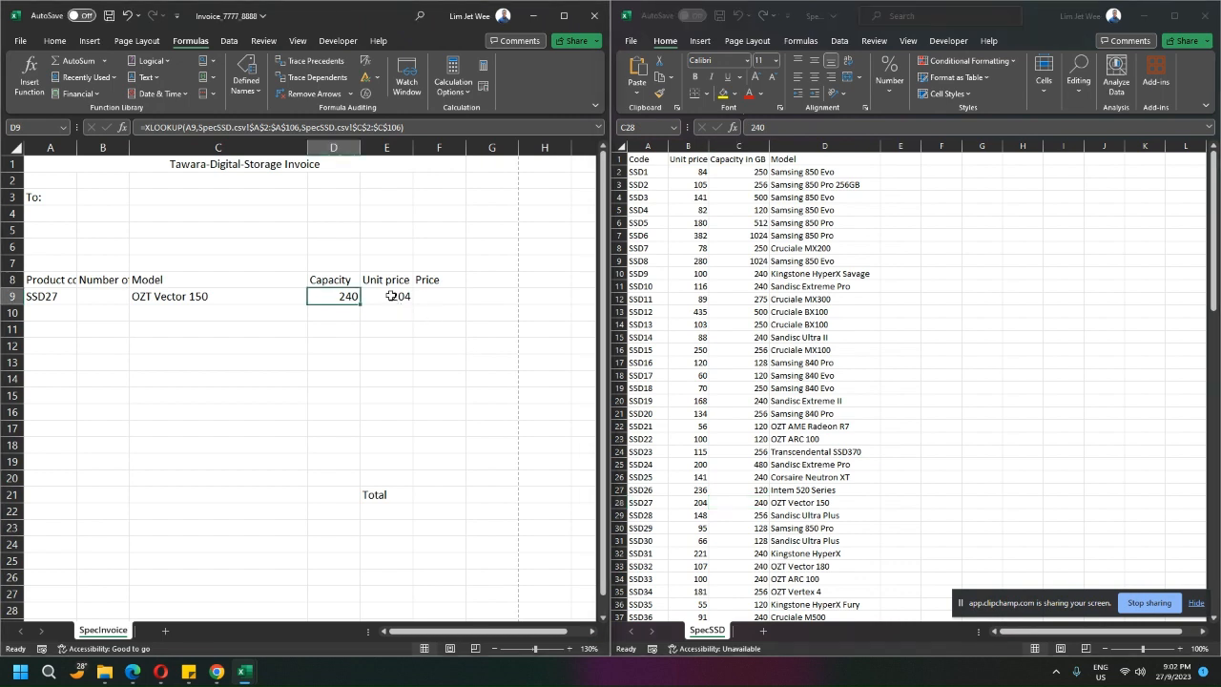
pyautogui.click(386, 297)
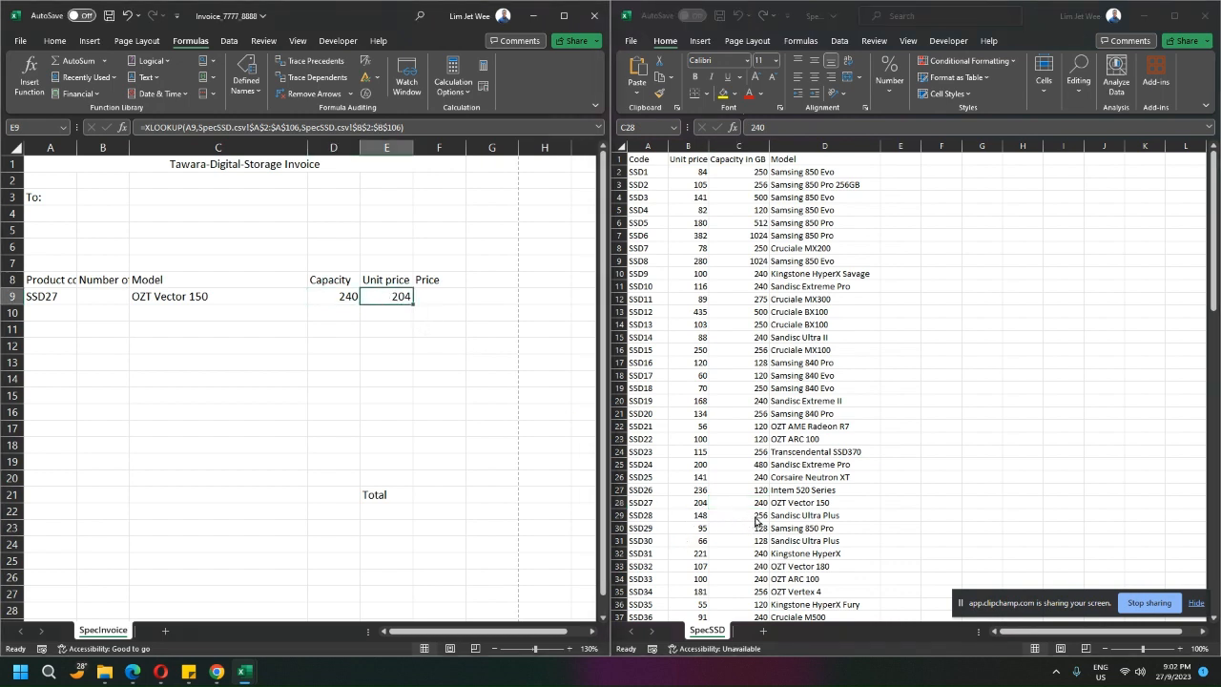
pyautogui.click(700, 503)
pyautogui.click(700, 503)
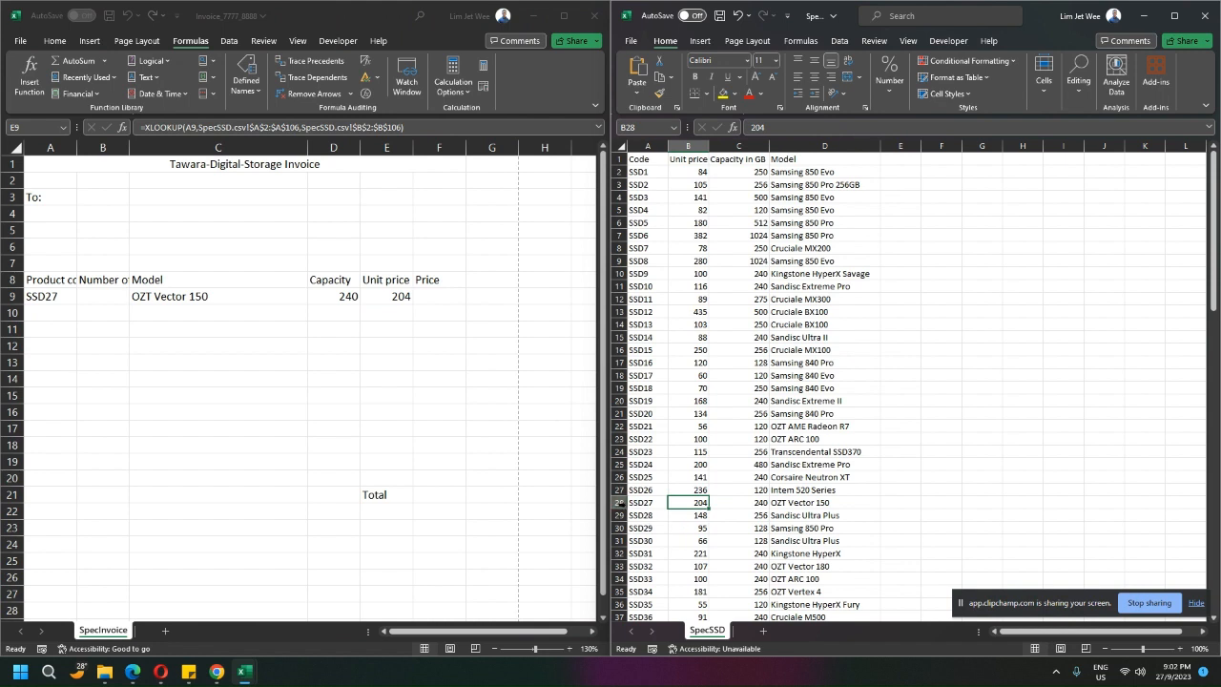
pyautogui.click(617, 503)
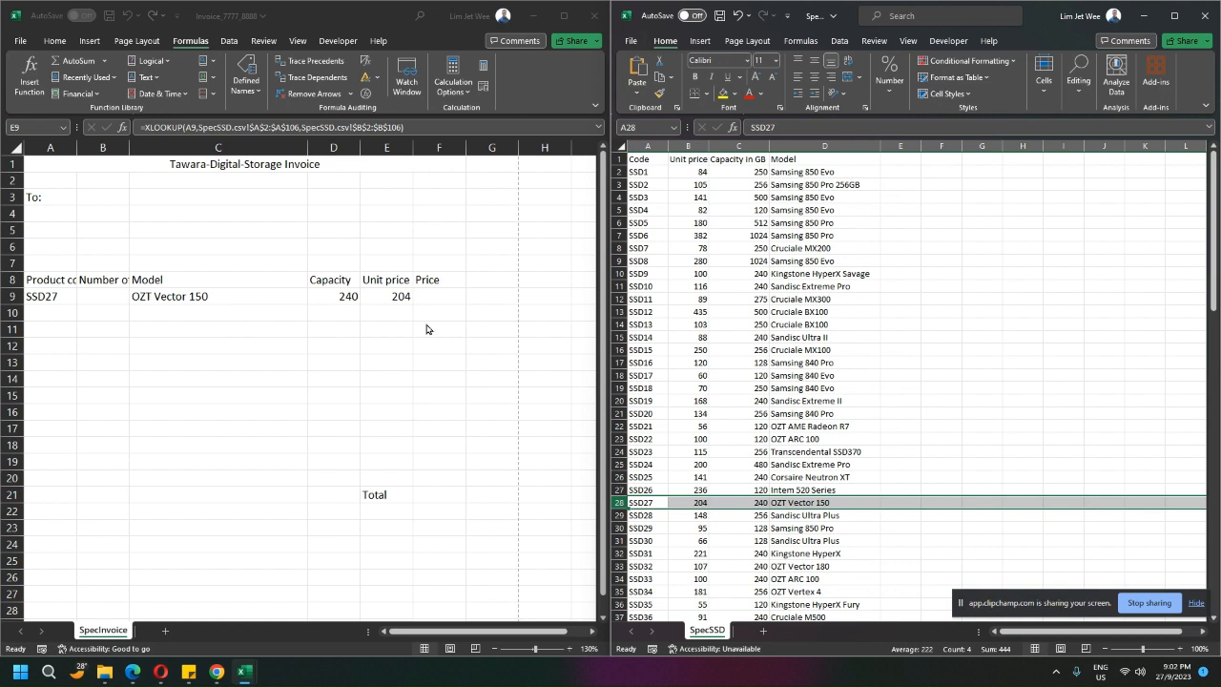
# Save the Invoice_7777_8888 workbook.
pyautogui.click(110, 15)
pyautogui.click(110, 16)
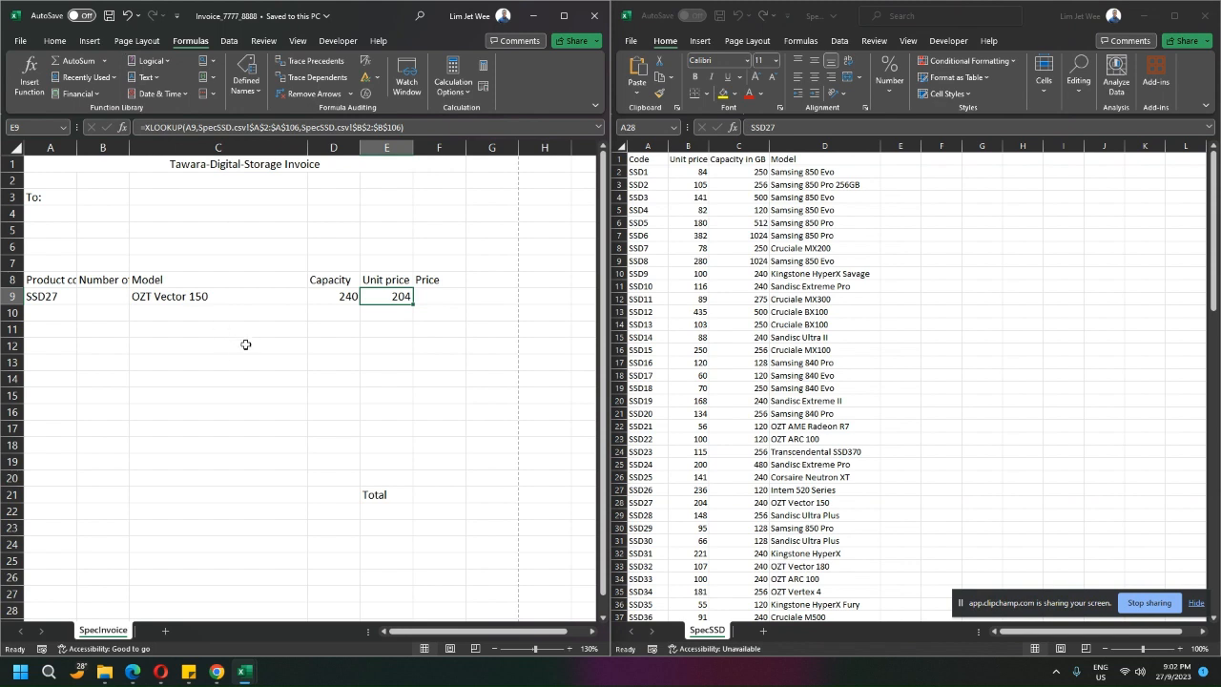